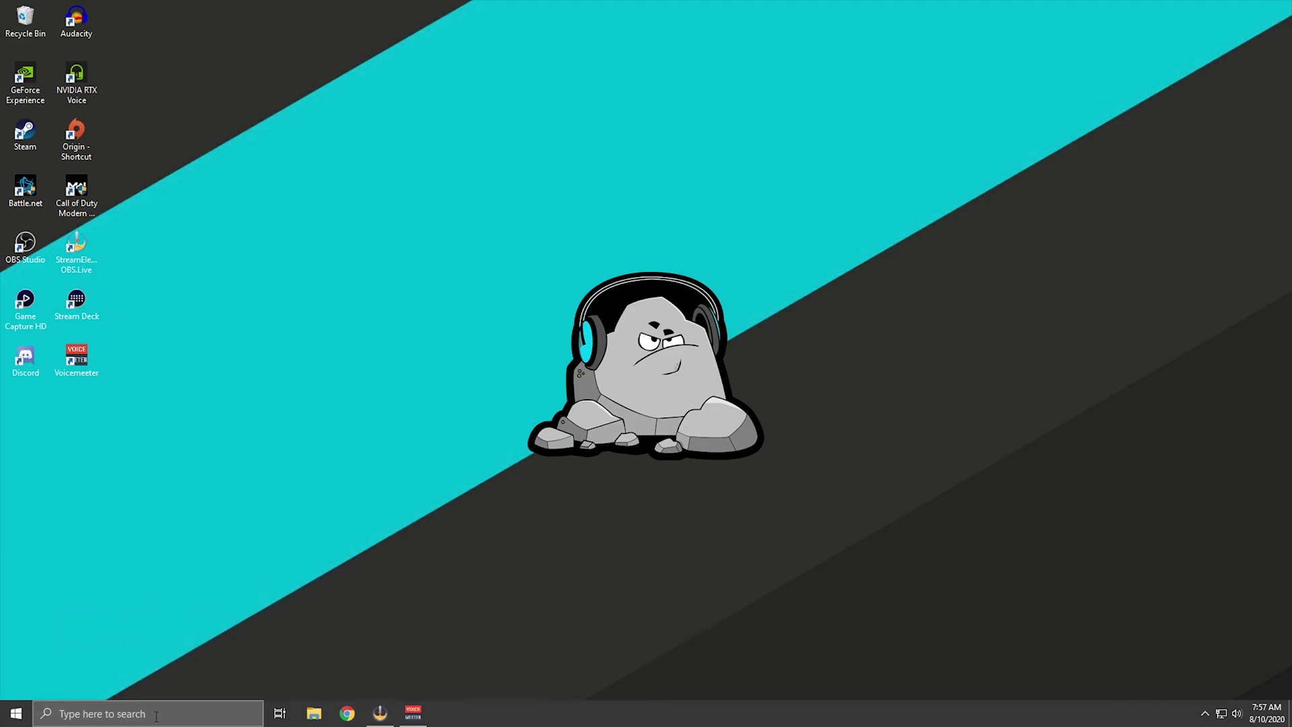
Step: Find Control Panel through search and confirm the High performance power plan is active
left_click(156, 713)
type("c")
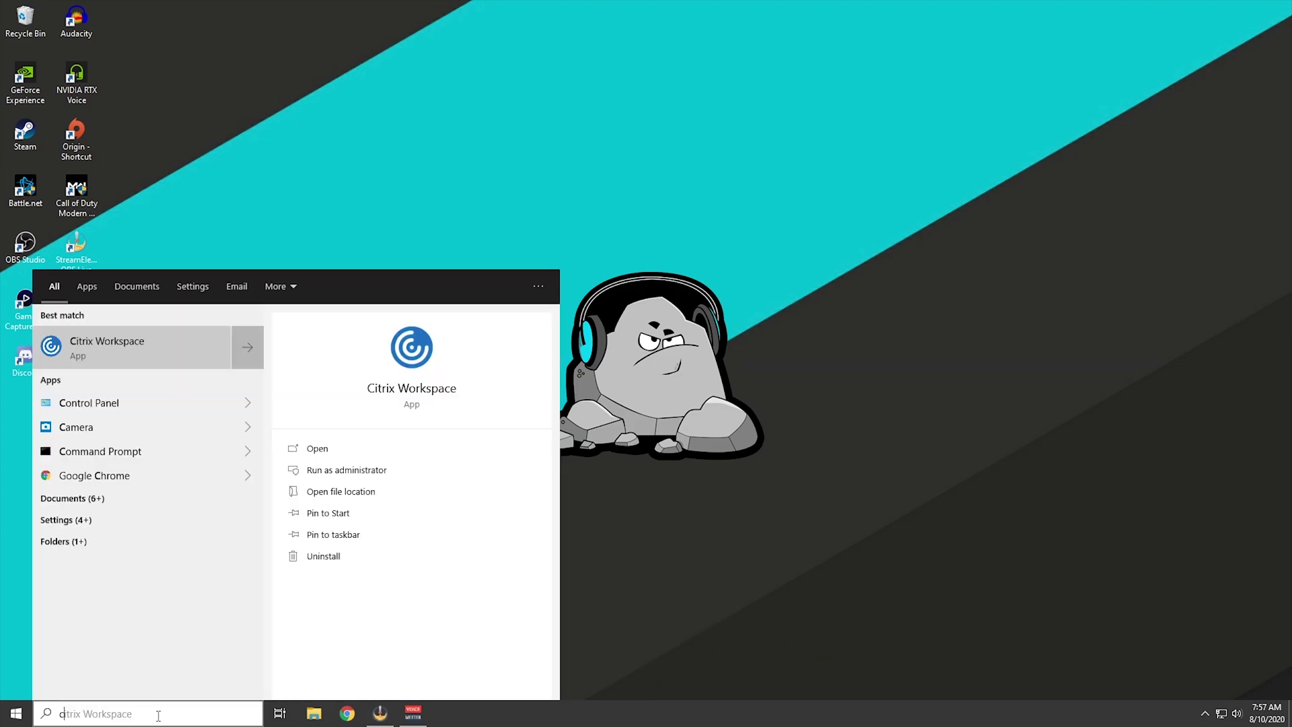
left_click(93, 409)
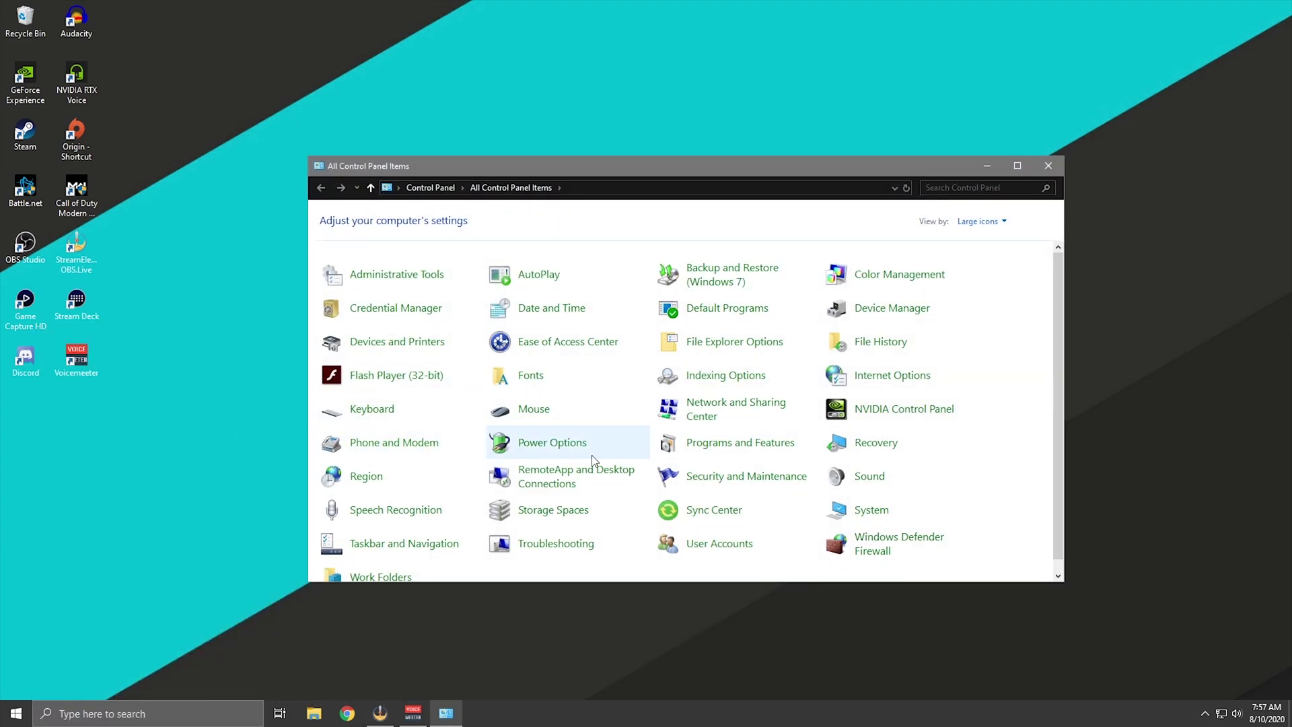
left_click(539, 446)
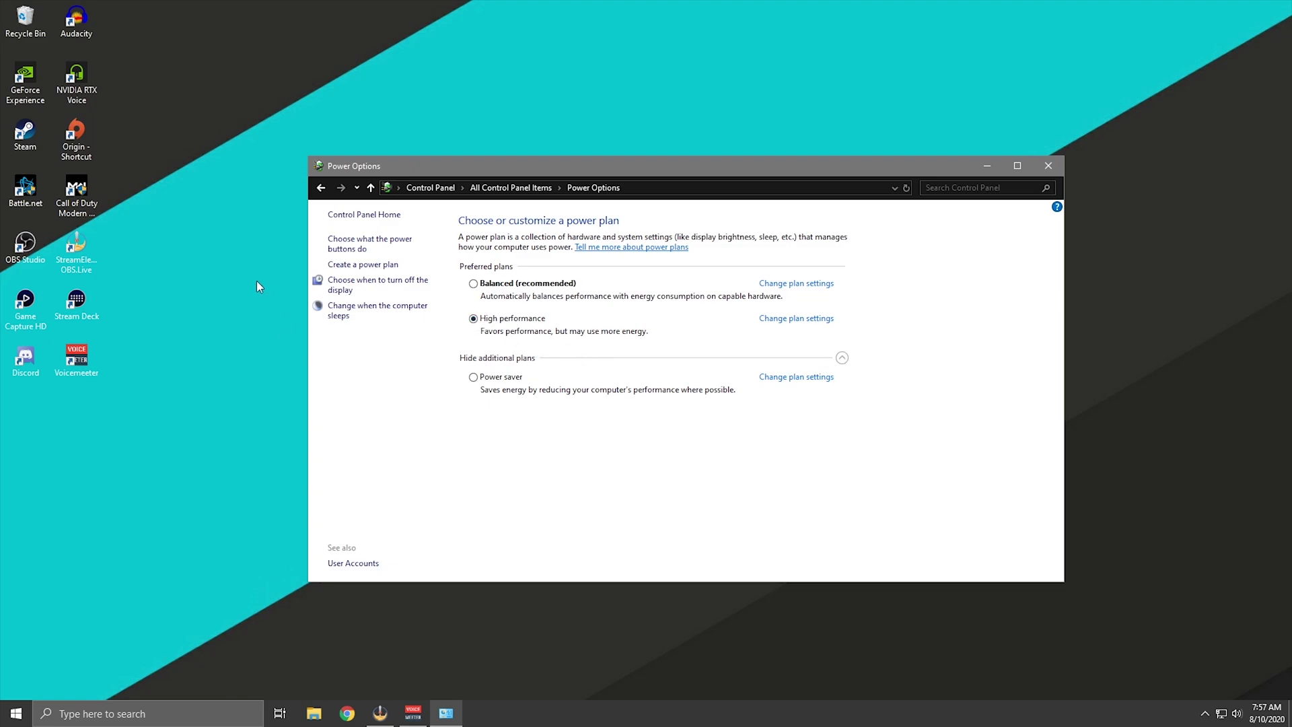
Step: Set visual effects to Custom, keeping only window animations, thumbnails and smooth fonts
left_click(320, 188)
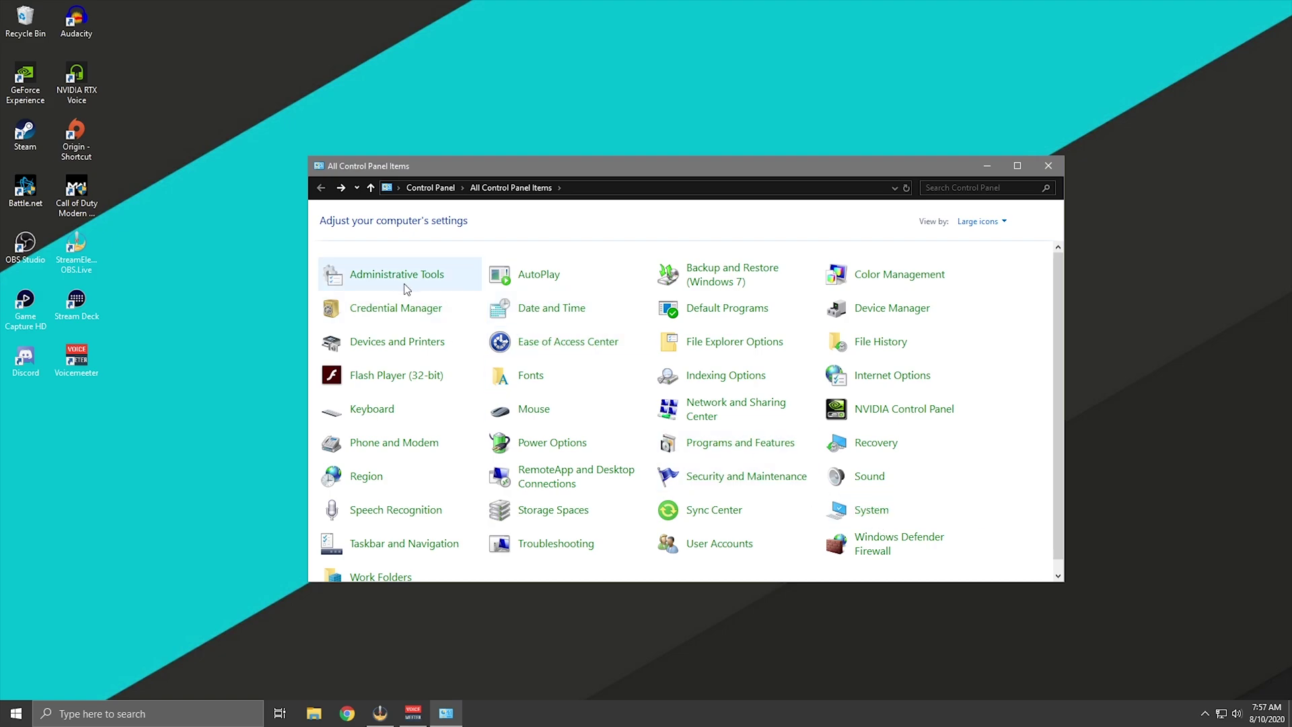
left_click(871, 509)
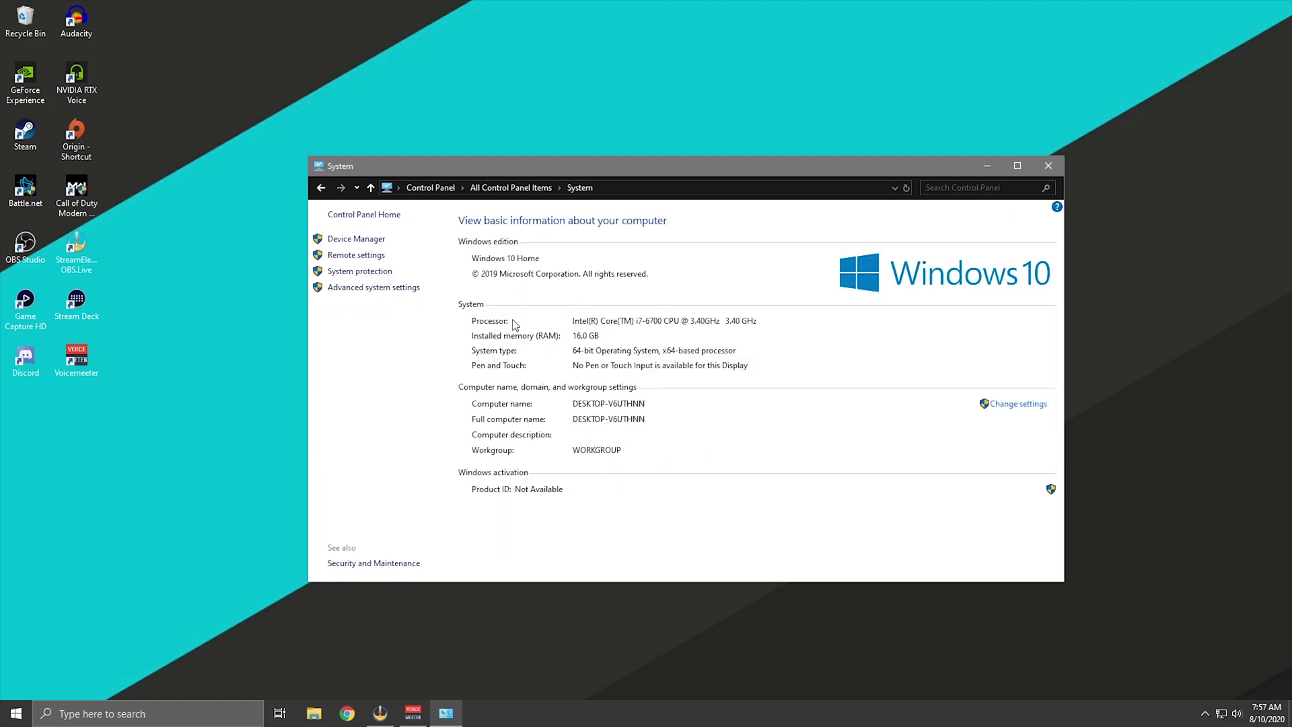
left_click(361, 290)
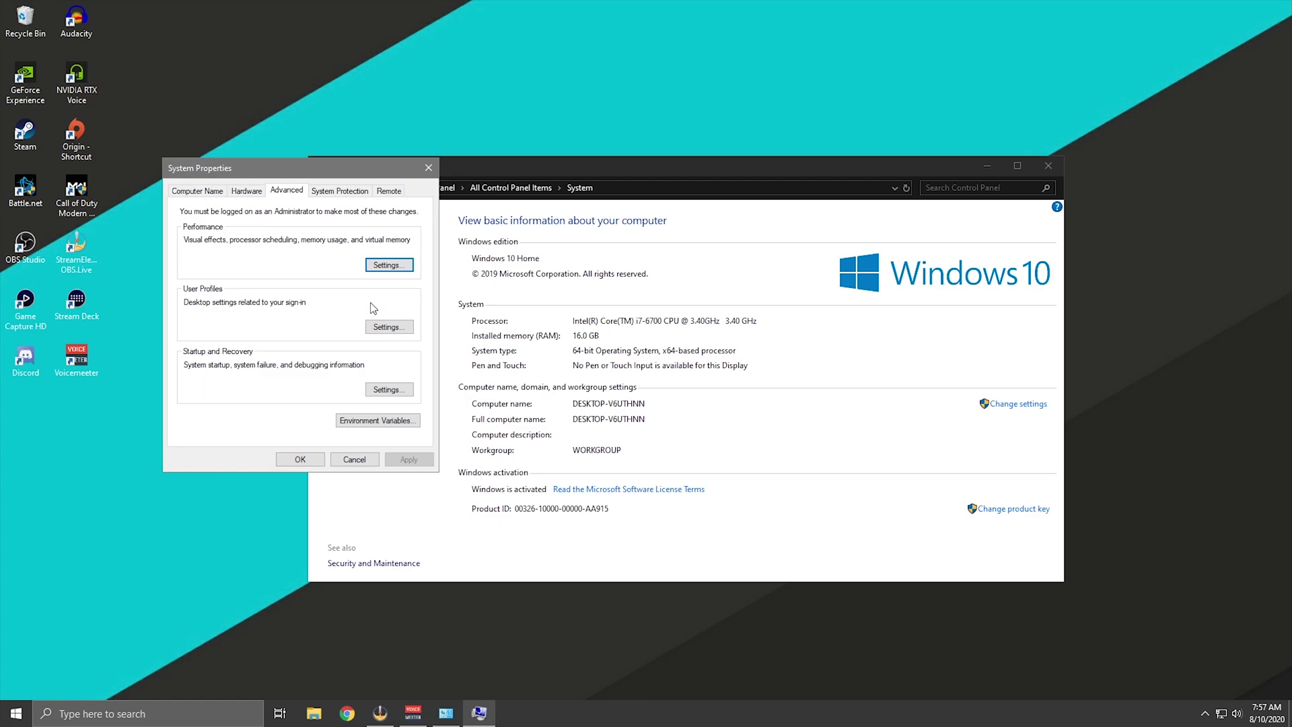
left_click(394, 267)
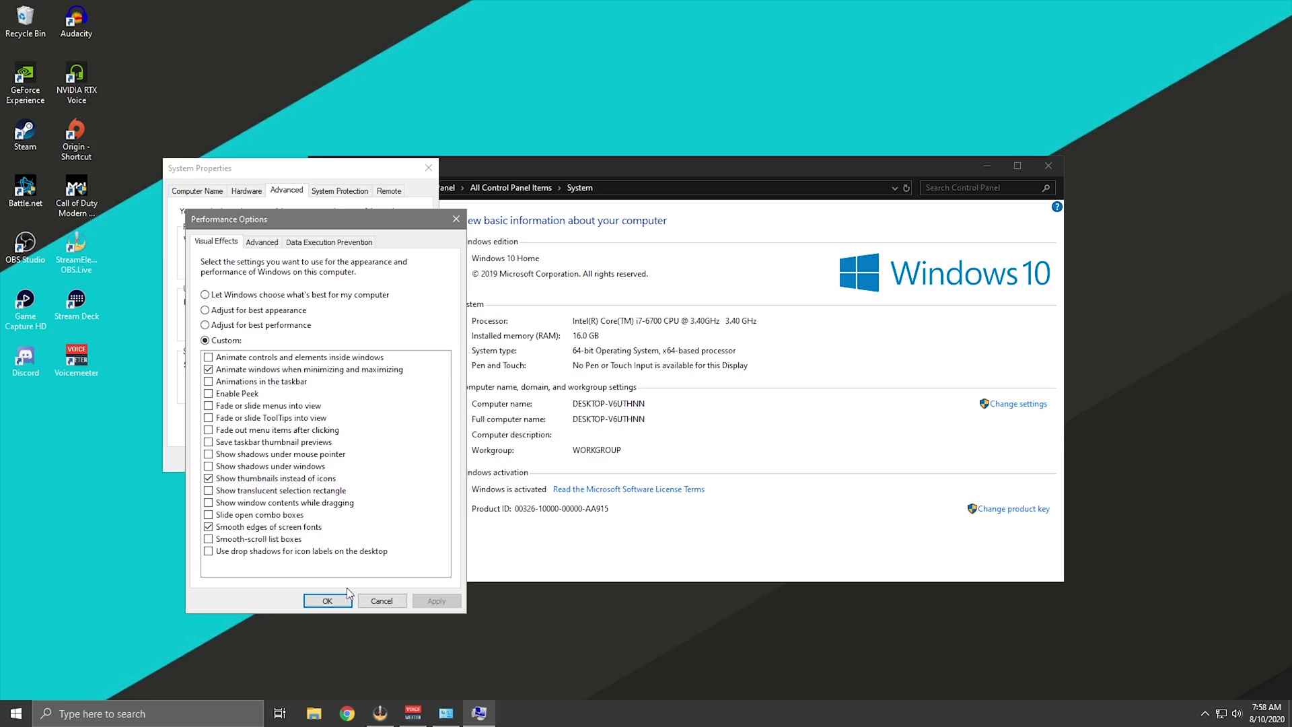
left_click(328, 600)
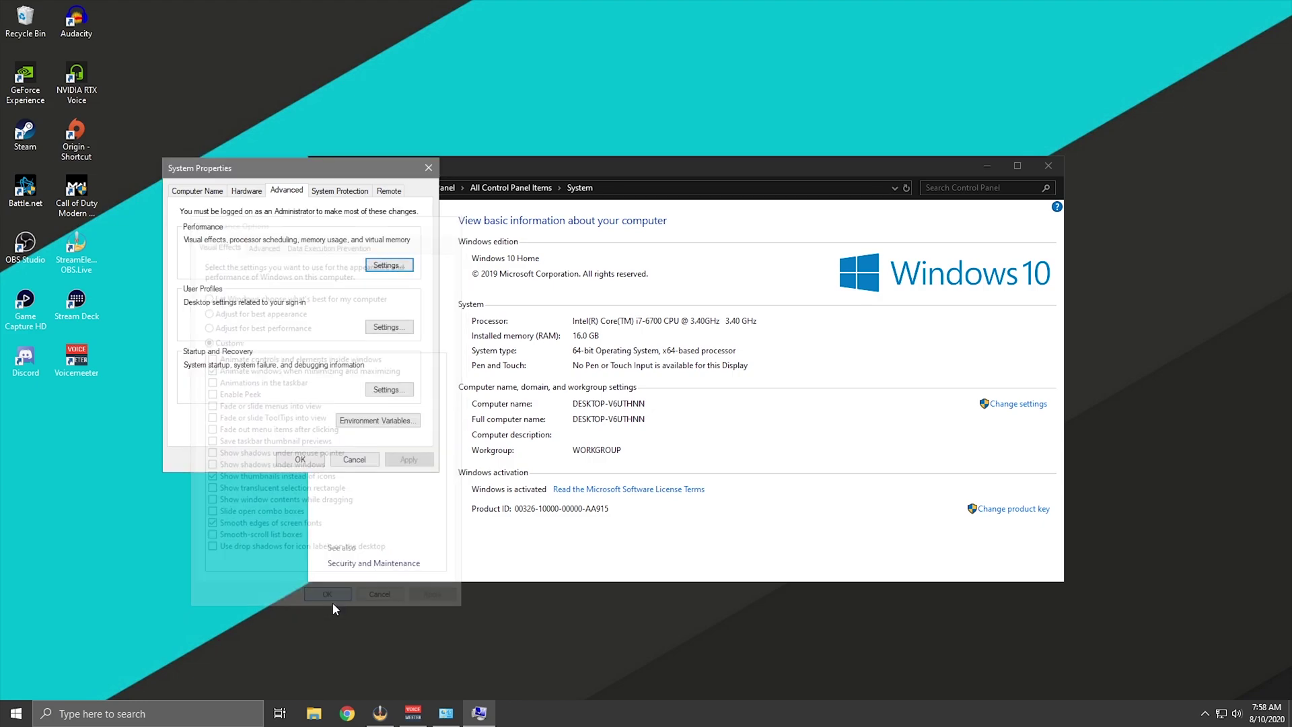
left_click(298, 538)
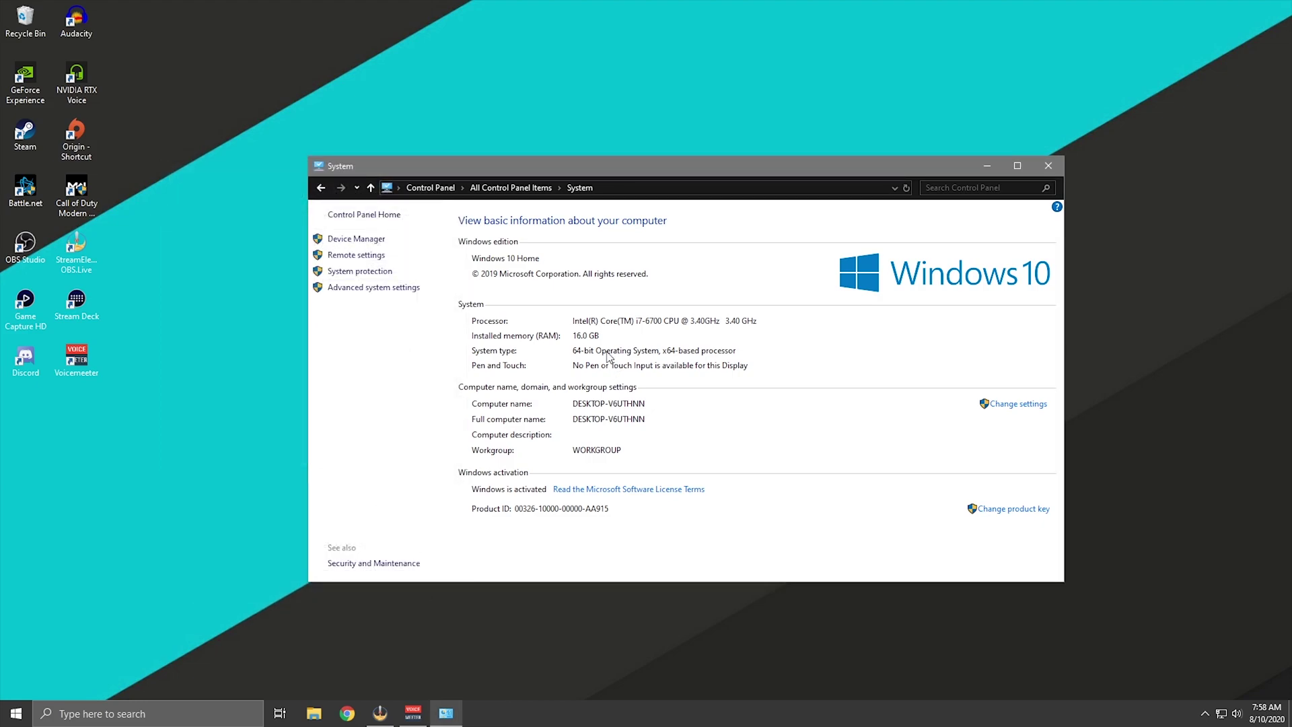
Step: Close the System window and launch System Configuration from search
left_click(1047, 166)
left_click(168, 715)
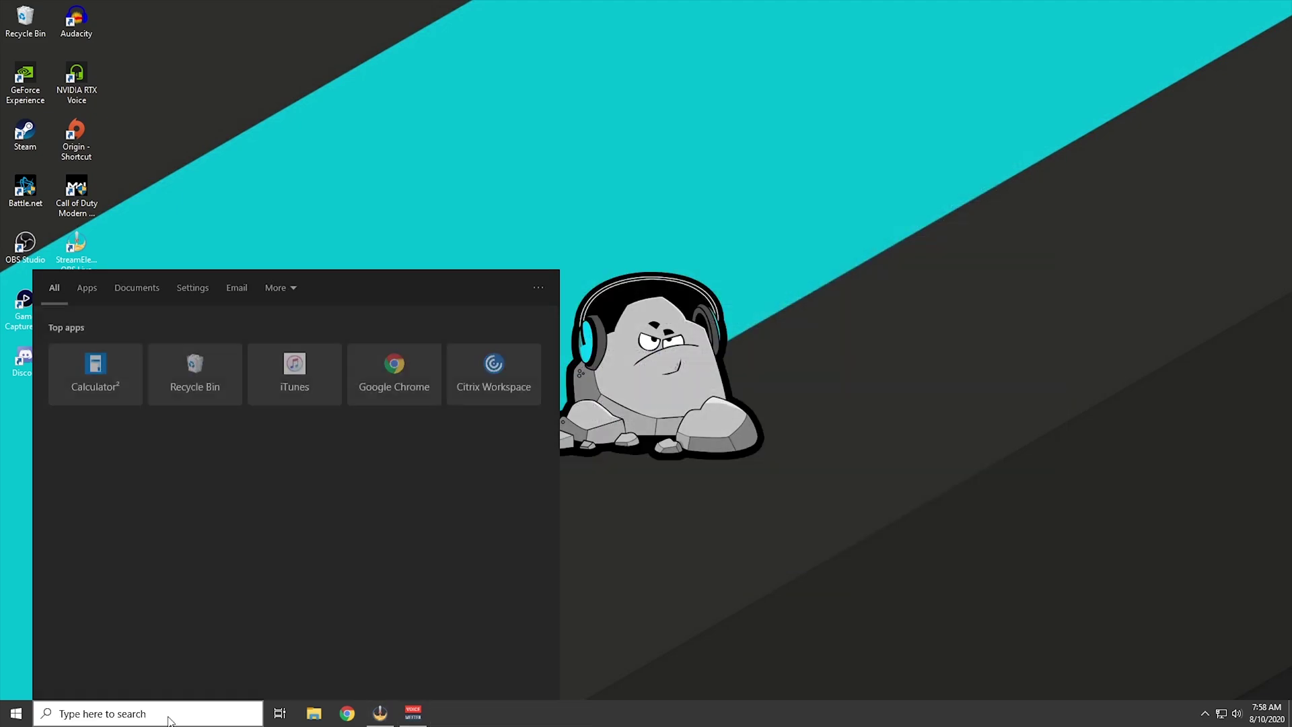
type("systwe")
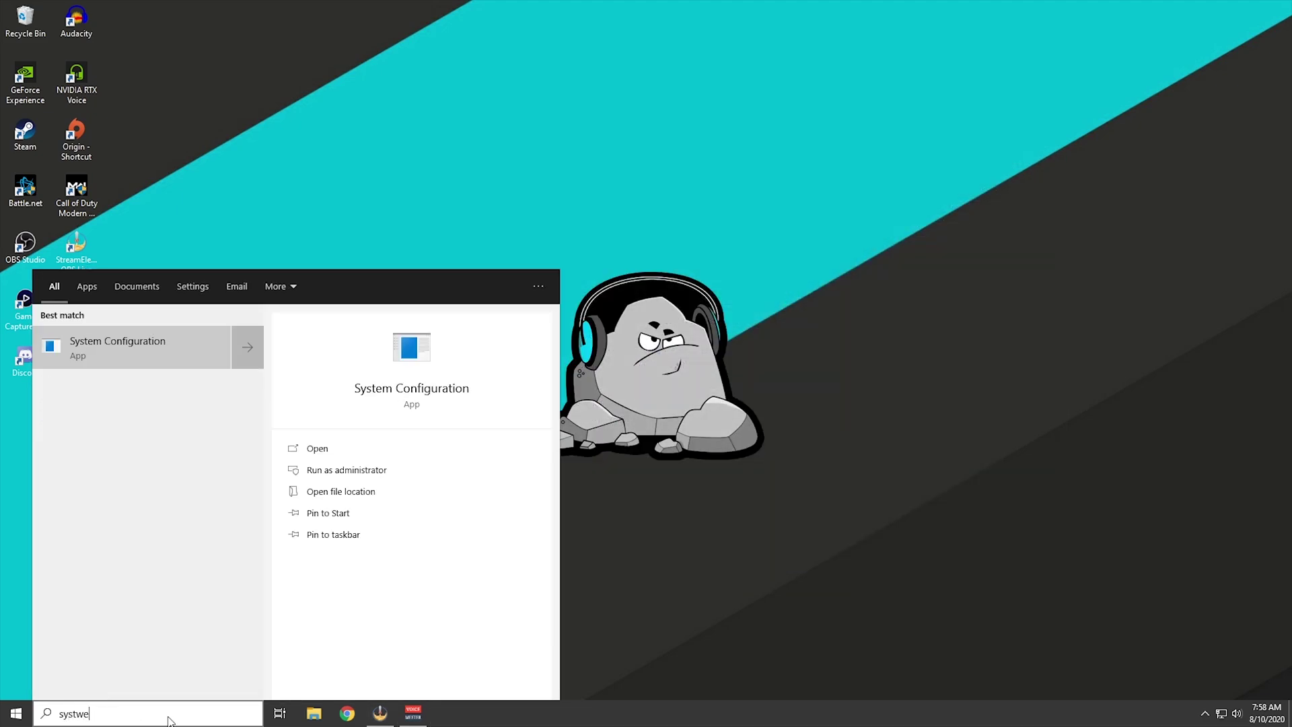
left_click(119, 350)
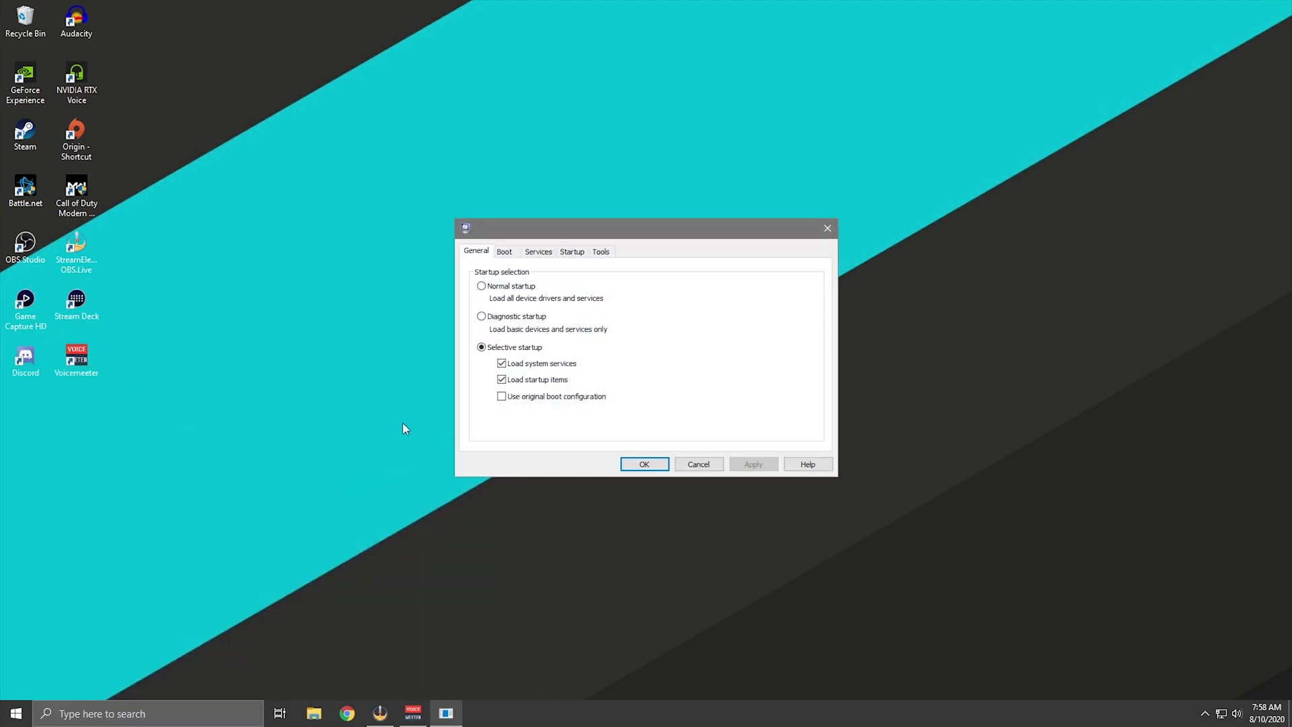
Step: Hide all Microsoft services and review the third-party services, leaving them all enabled
left_click(543, 252)
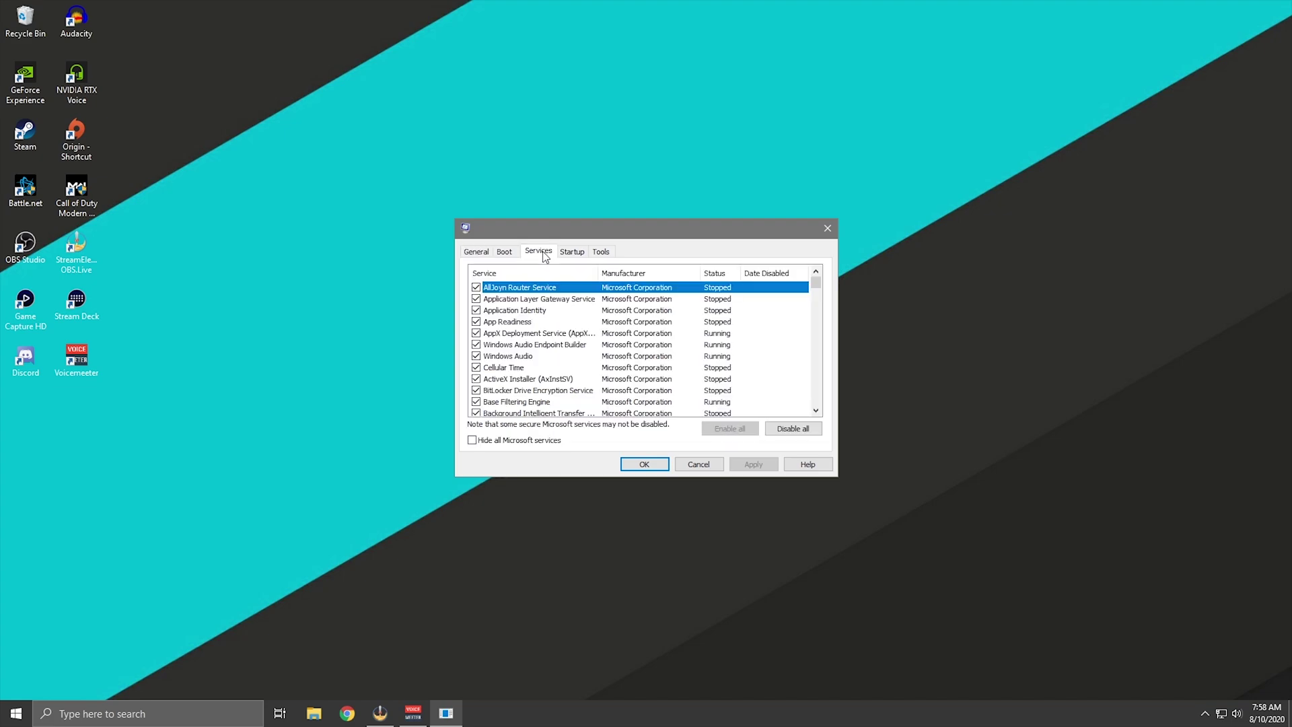
left_click(472, 440)
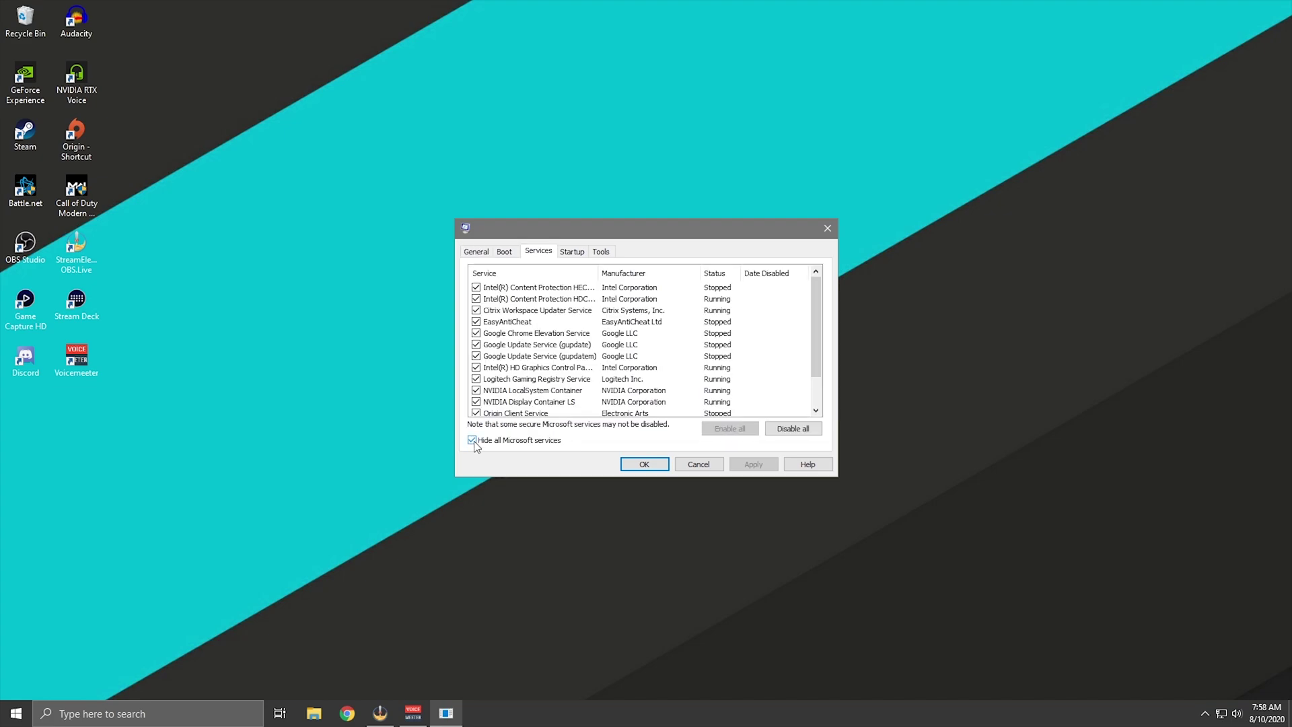
scroll(494, 370, "down", 1)
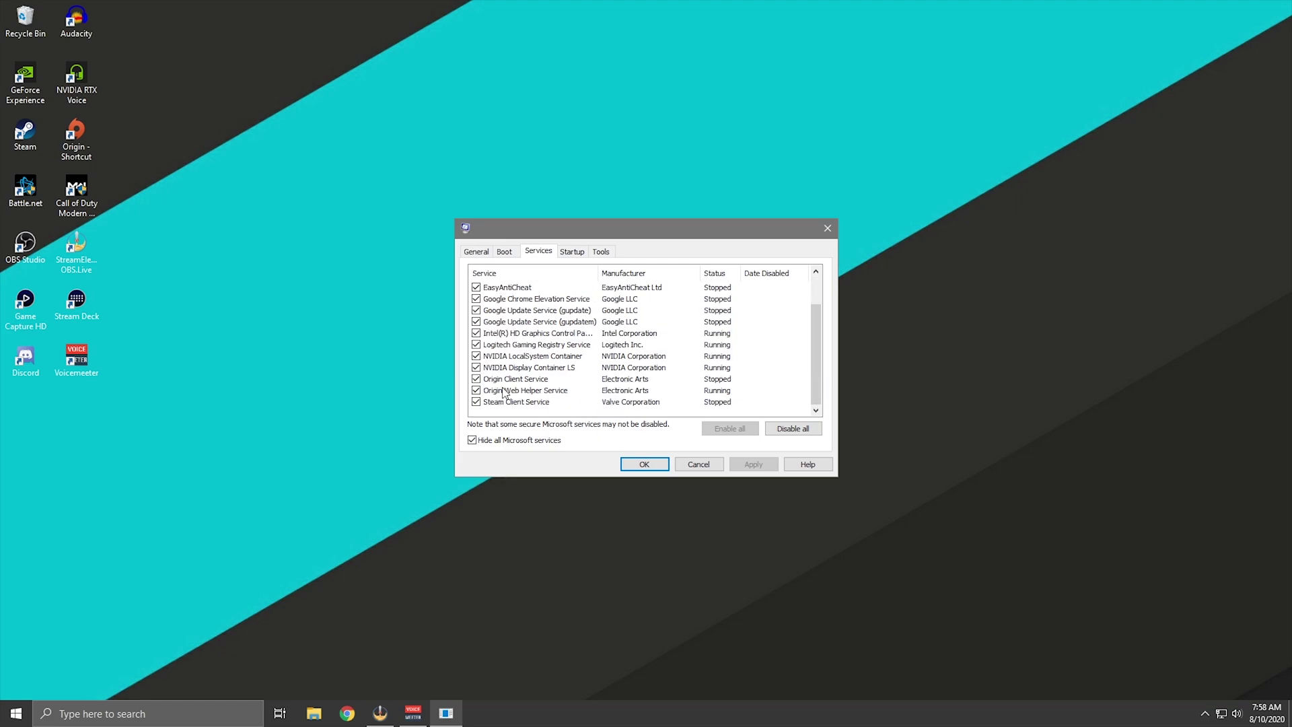
scroll(518, 406, "up", 1)
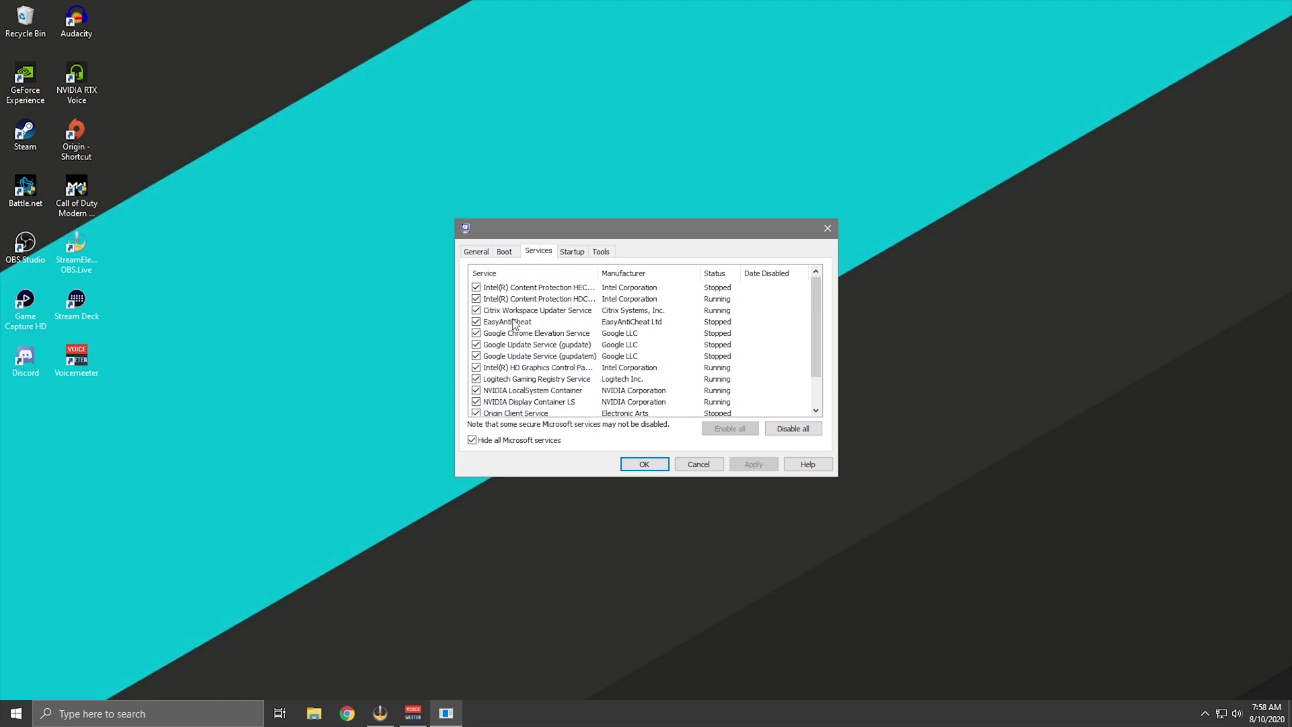
scroll(505, 327, "down", 1)
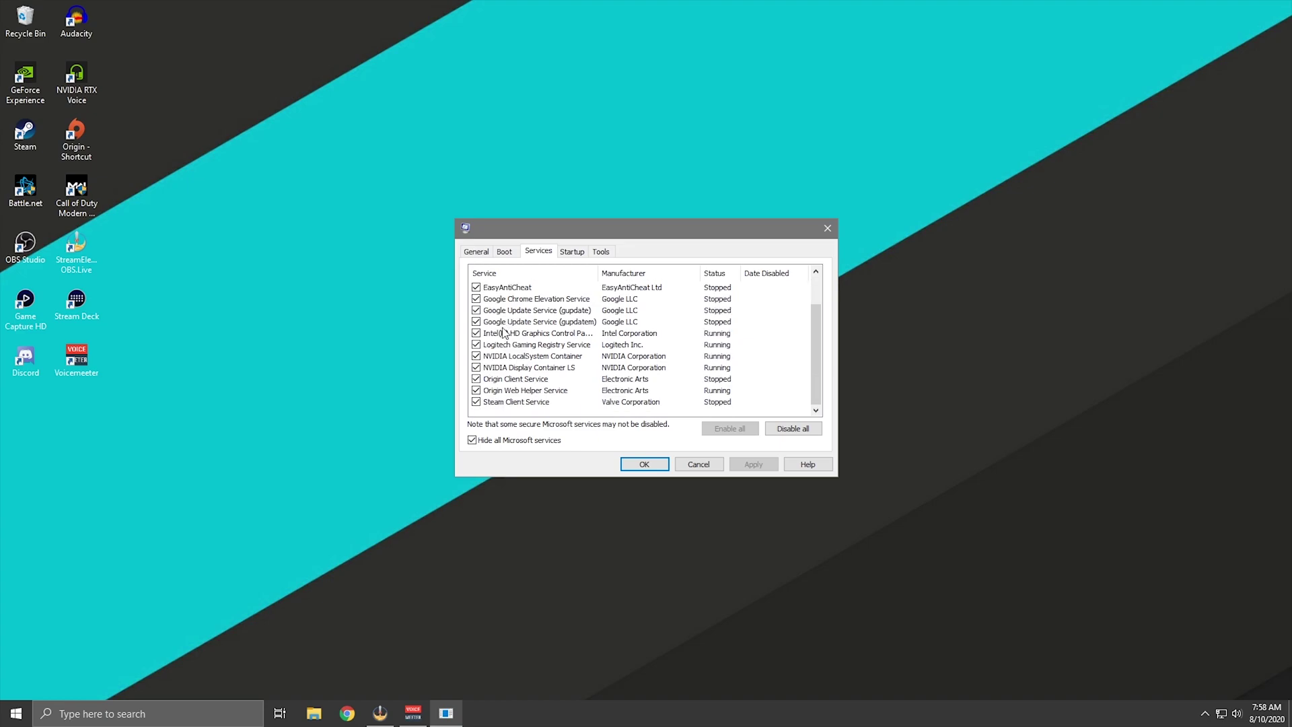
scroll(508, 344, "up", 1)
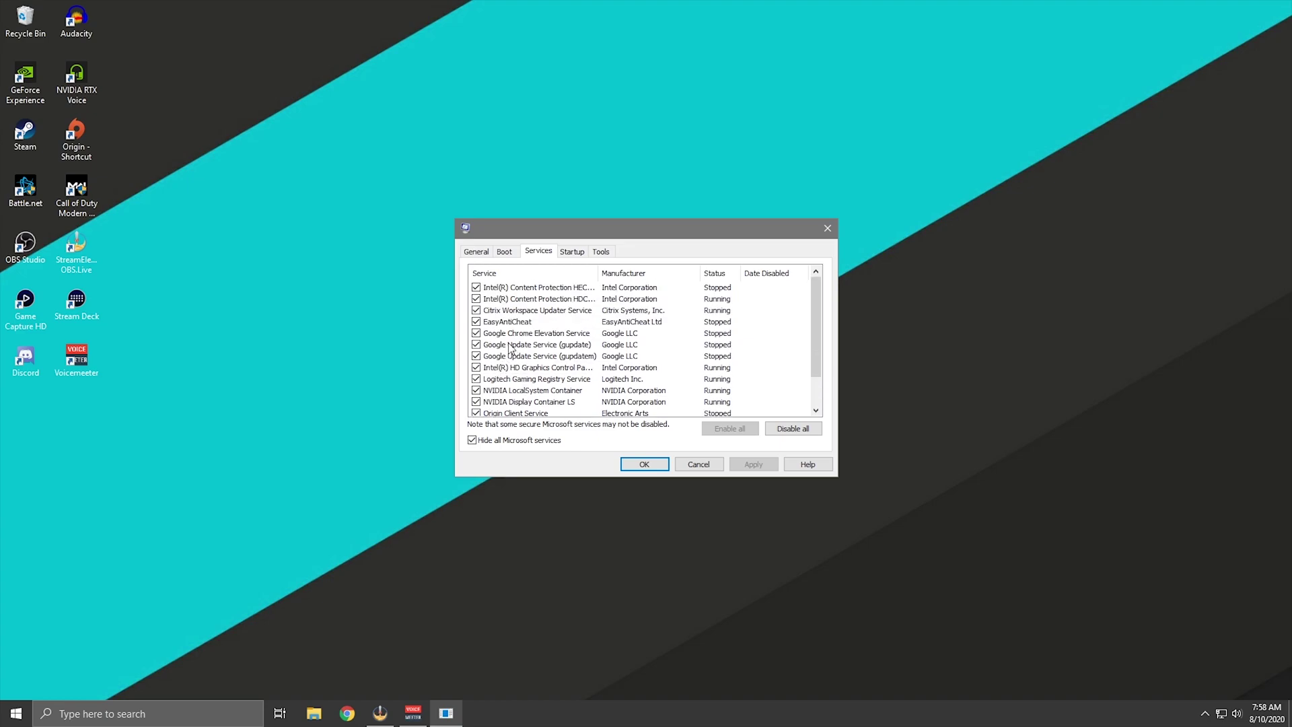
scroll(501, 336, "down", 1)
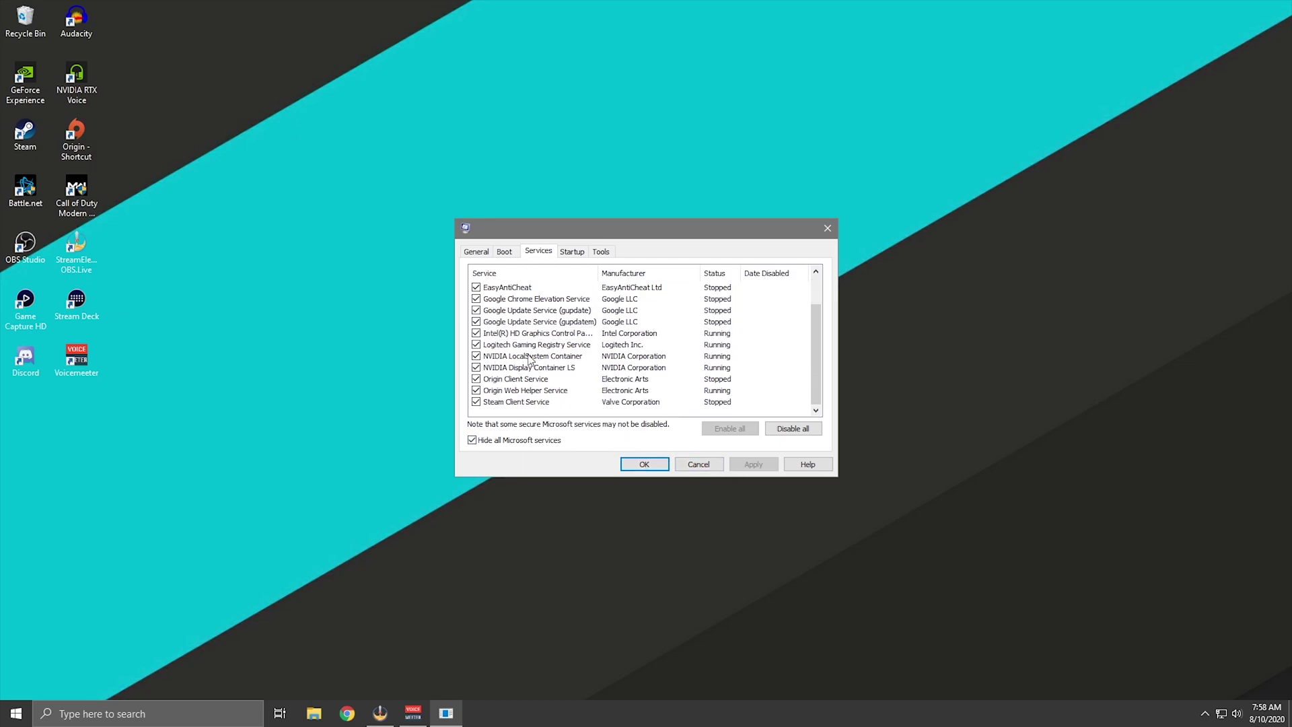
Step: Close System Configuration and bring up the Privacy settings through search
left_click(640, 465)
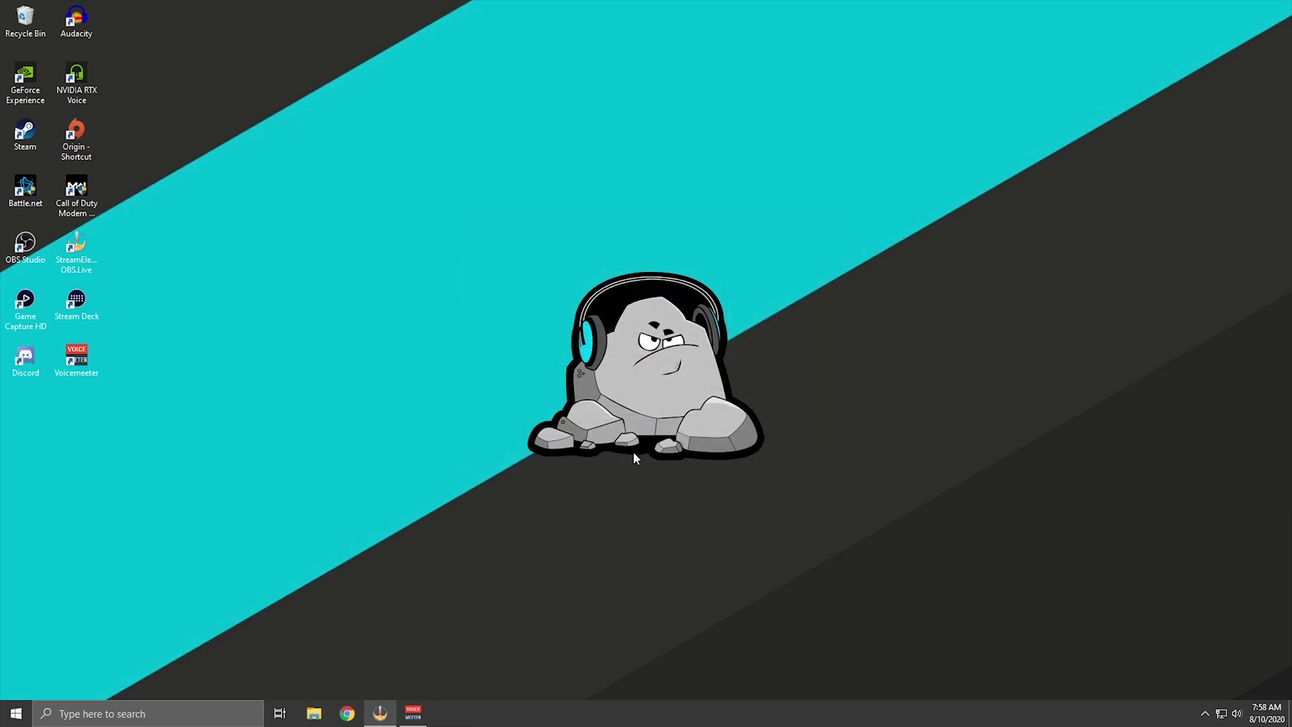
left_click(138, 713)
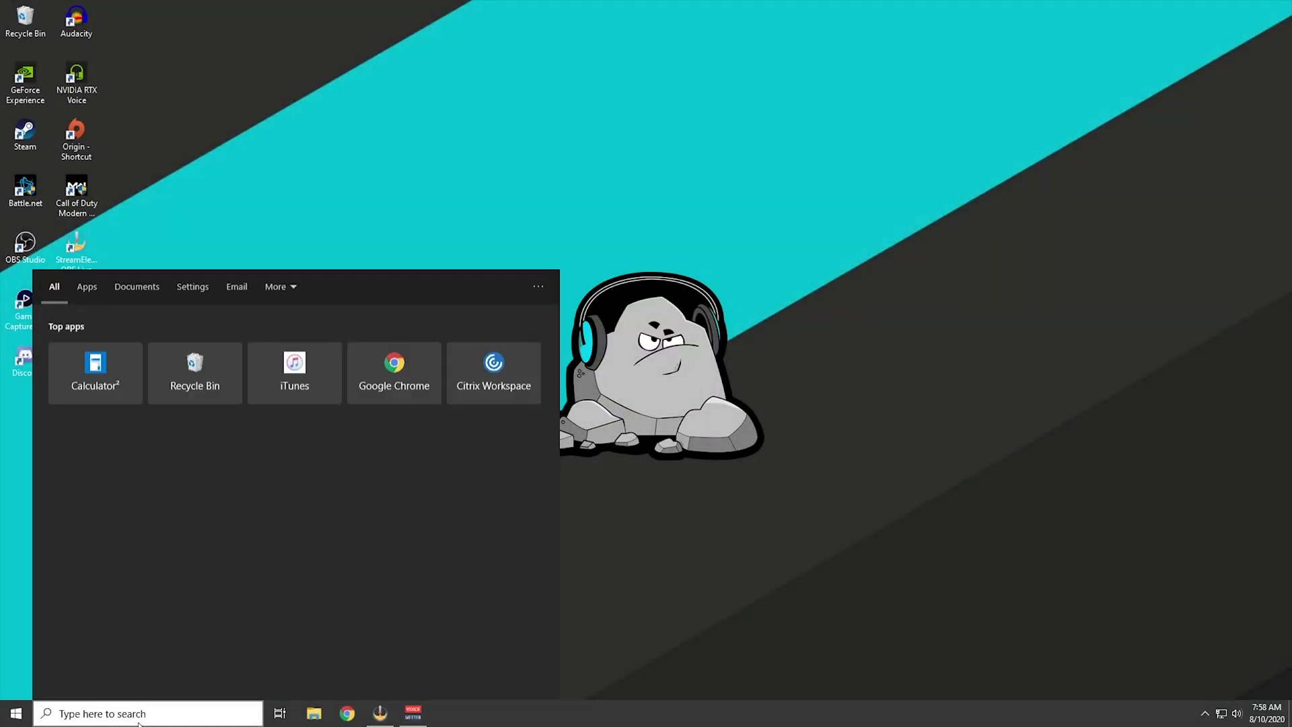
type("p")
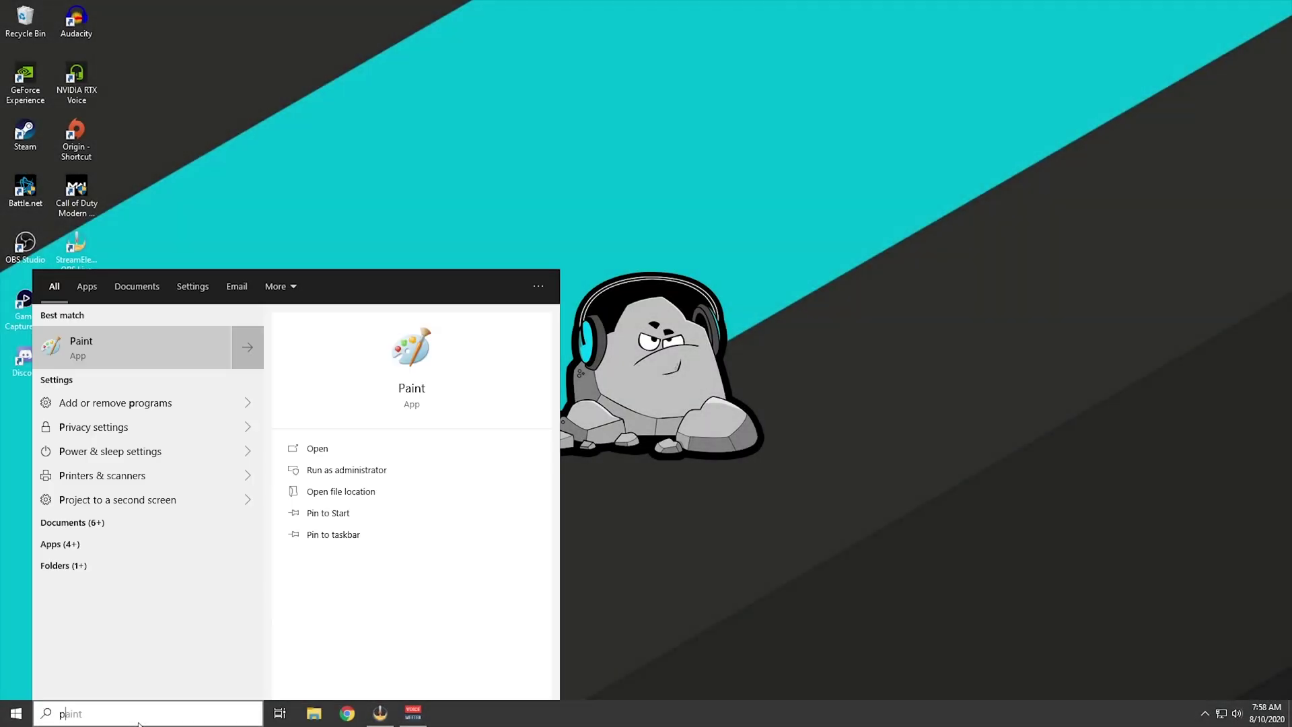
type("riva")
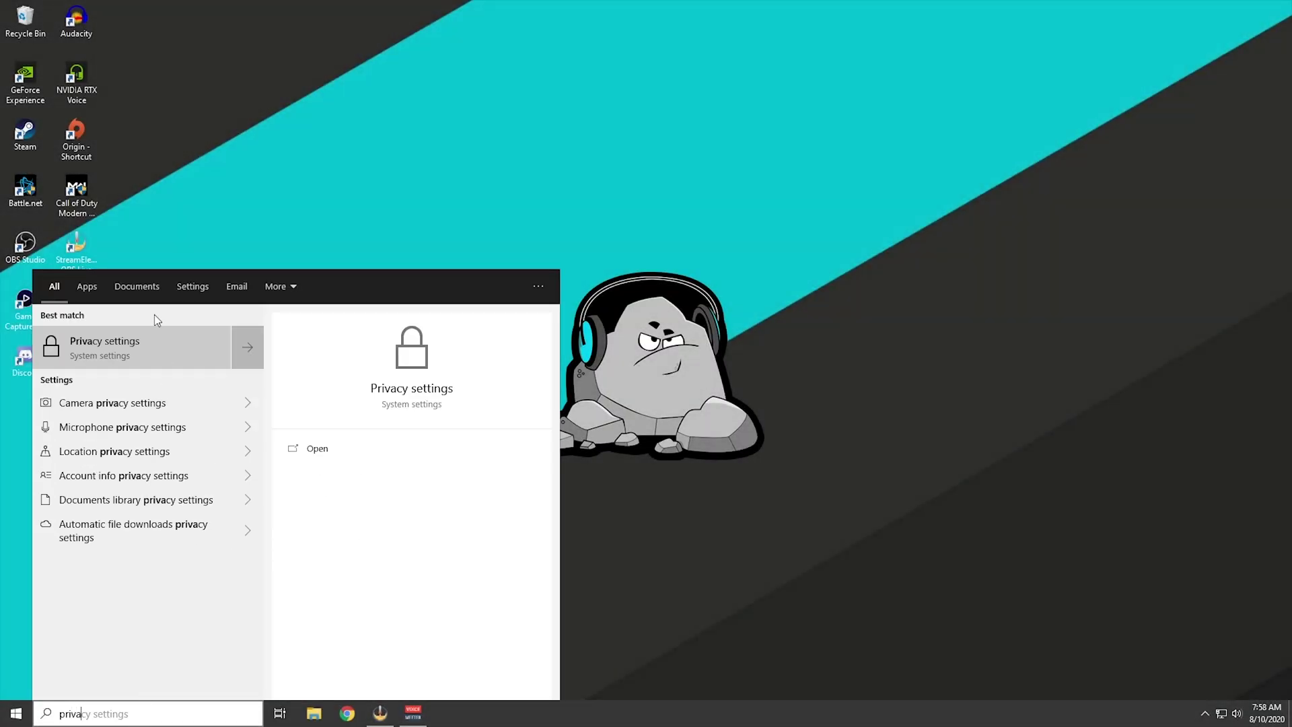
key("Return")
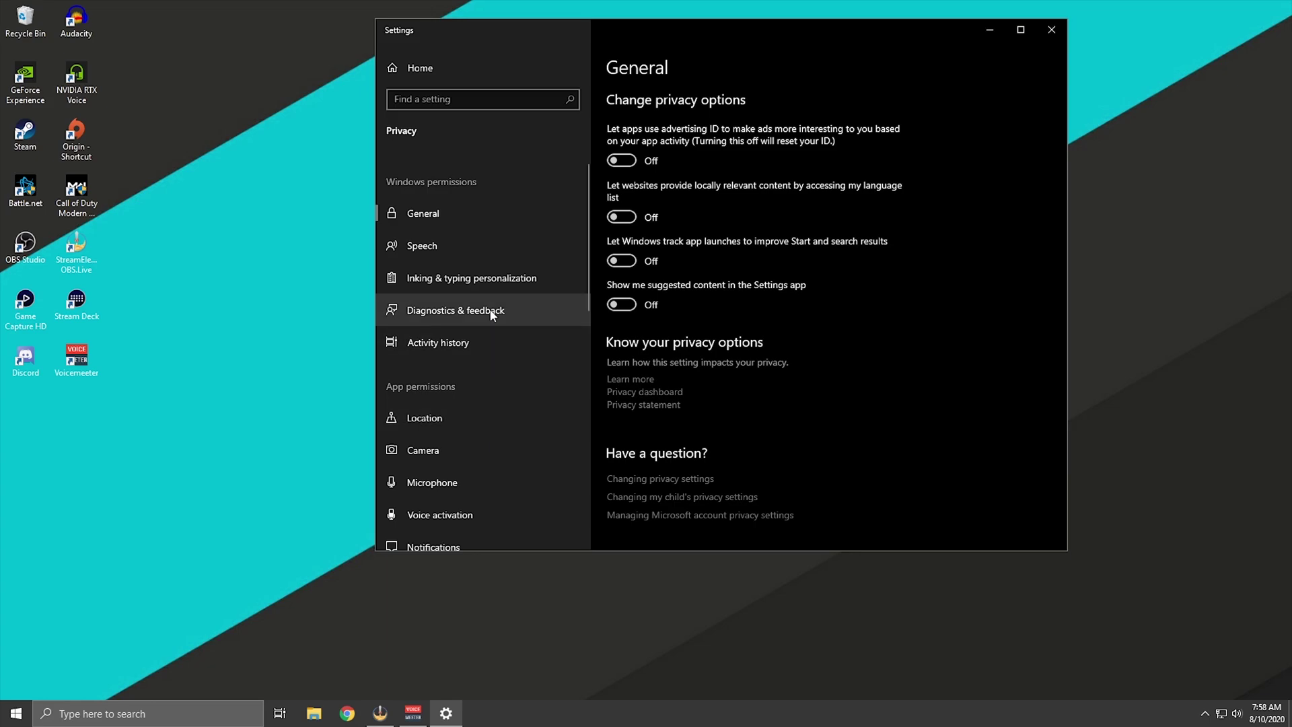
scroll(483, 306, "down", 1)
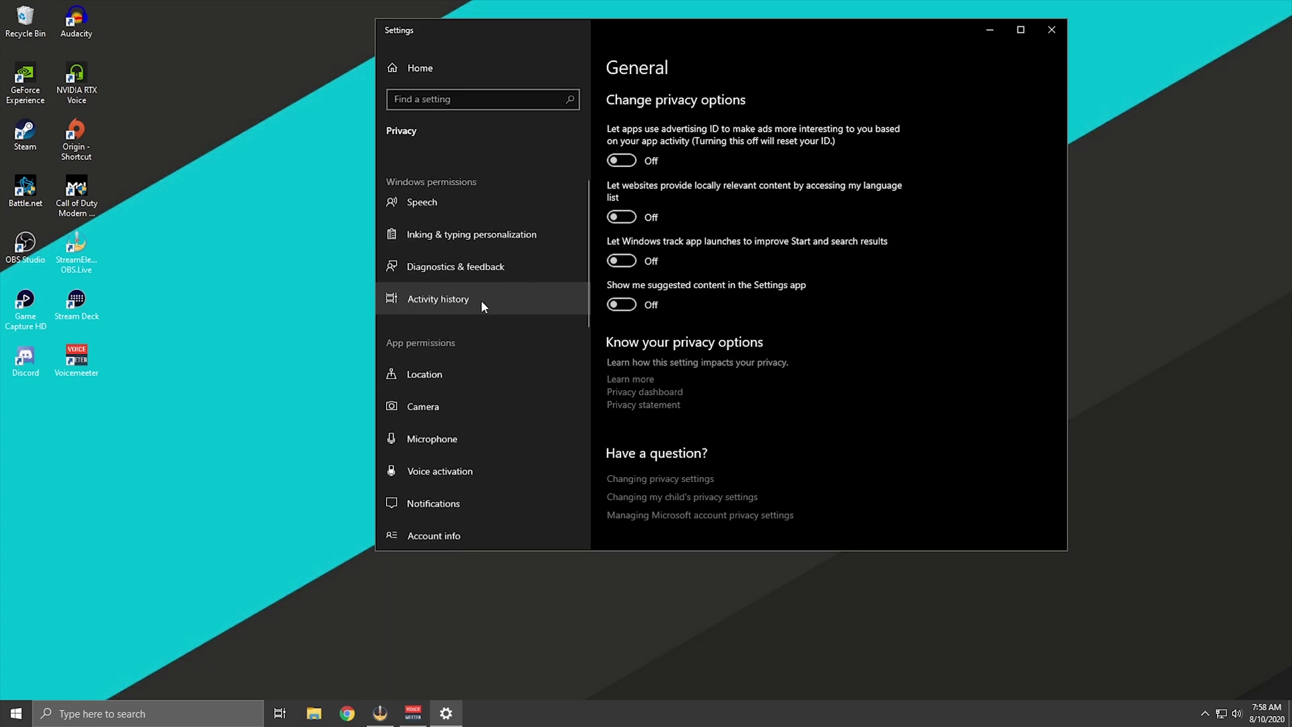
scroll(482, 306, "down", 4)
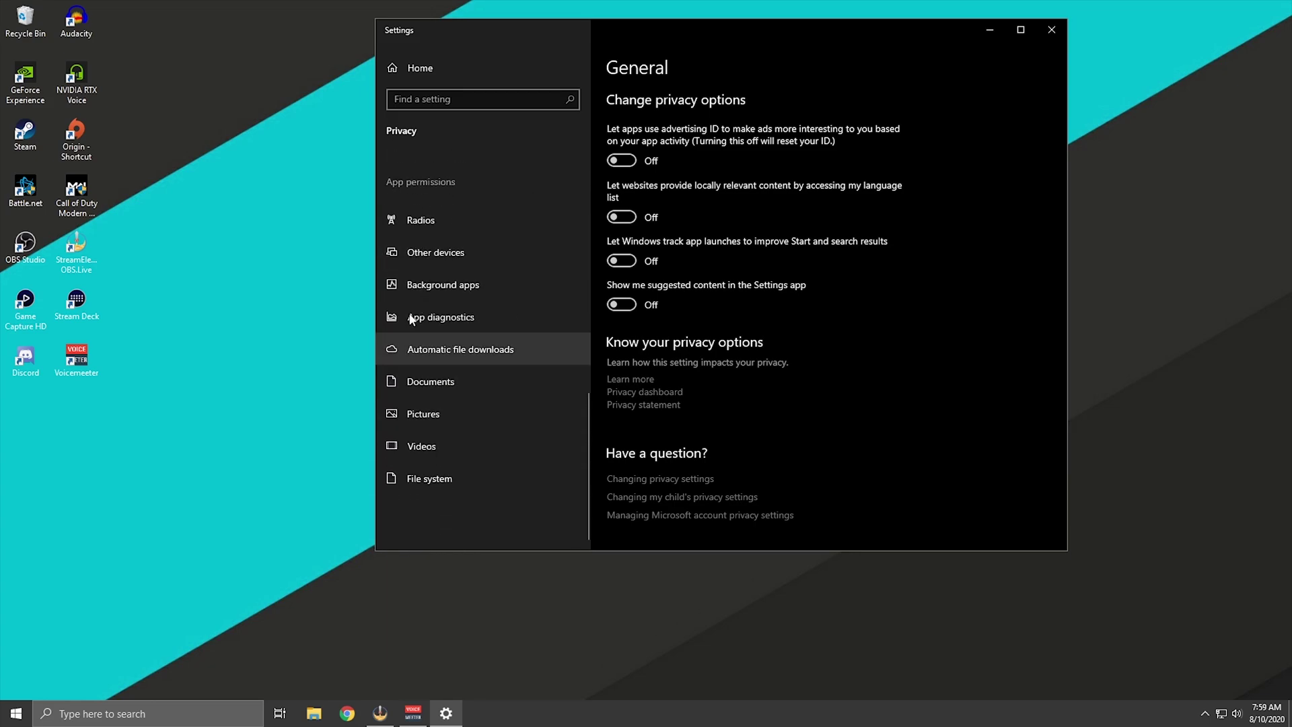
scroll(414, 332, "up", 8)
scroll(419, 357, "down", 8)
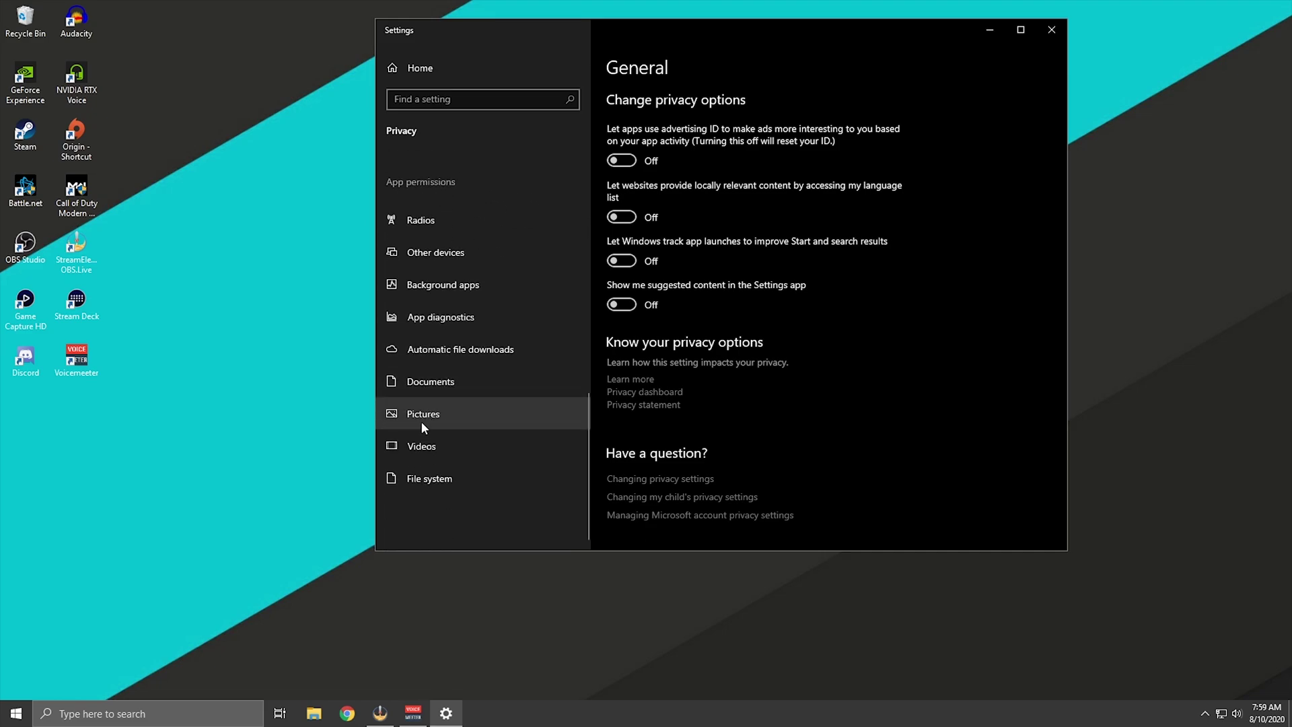
scroll(429, 385, "up", 9)
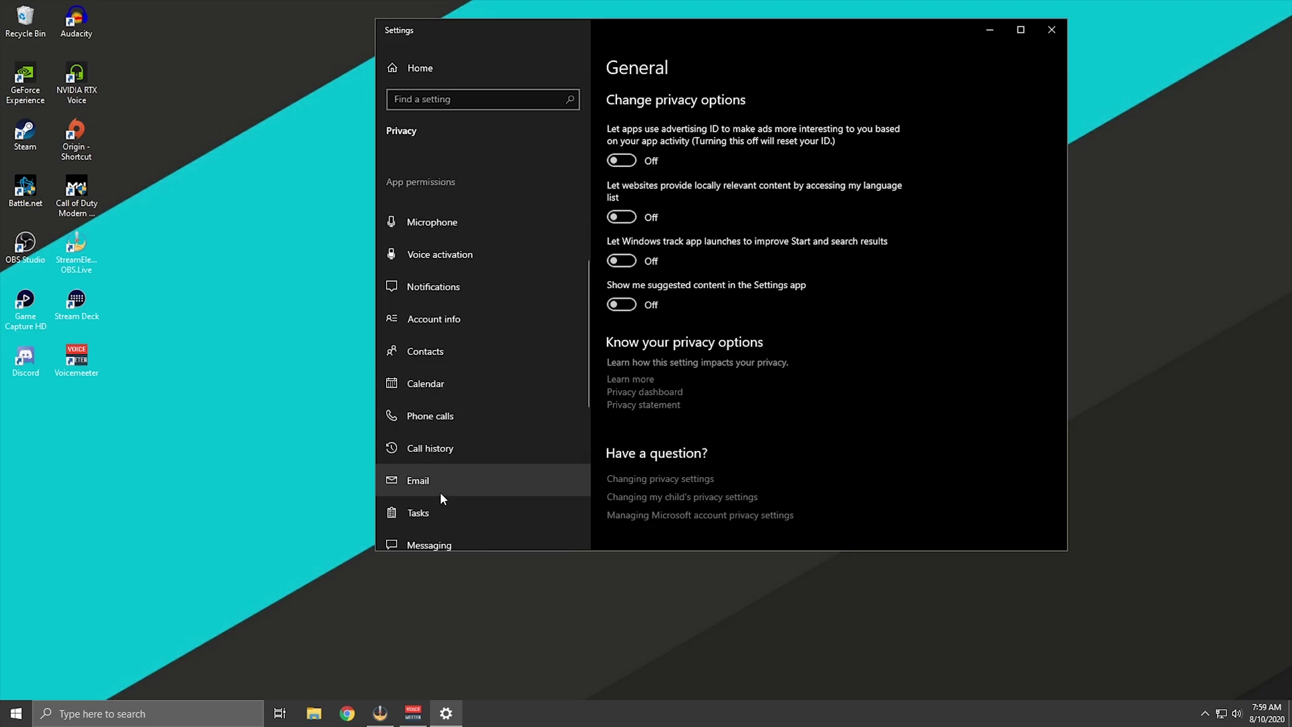
Step: Review the Email, Call history, Phone calls, Calendar, General and Speech privacy pages
left_click(441, 493)
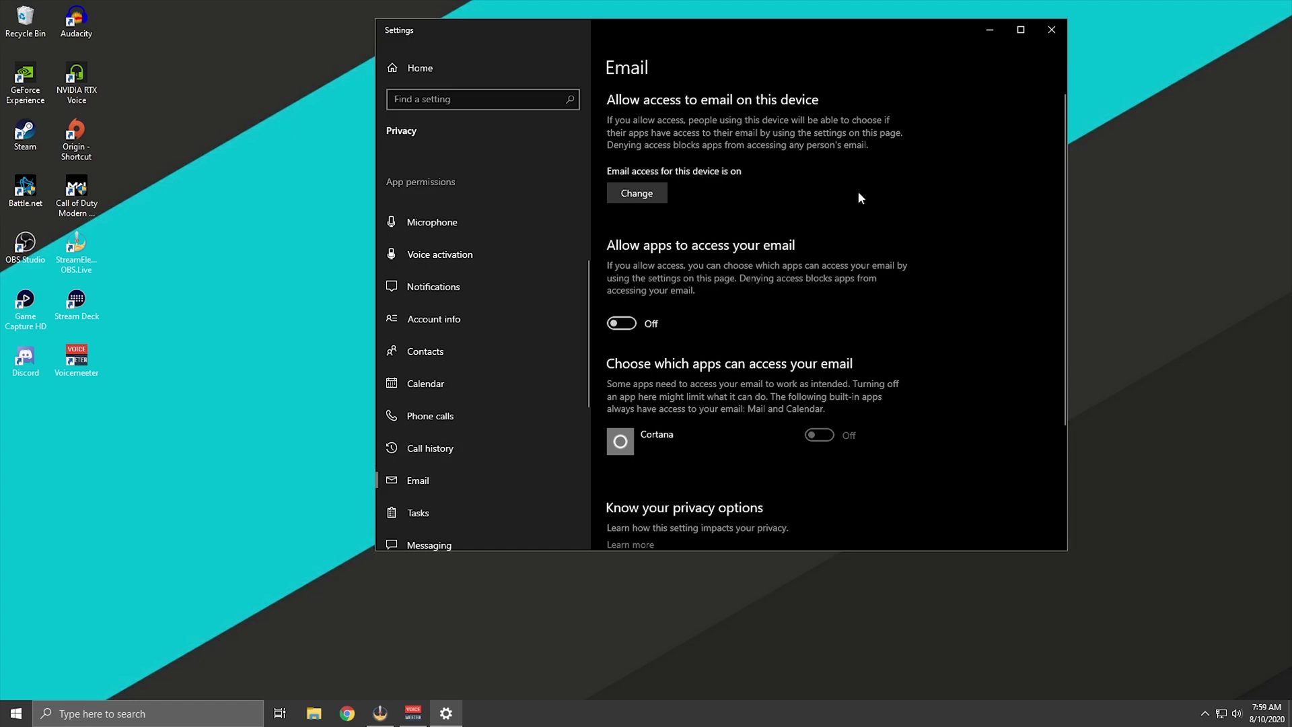
left_click(431, 448)
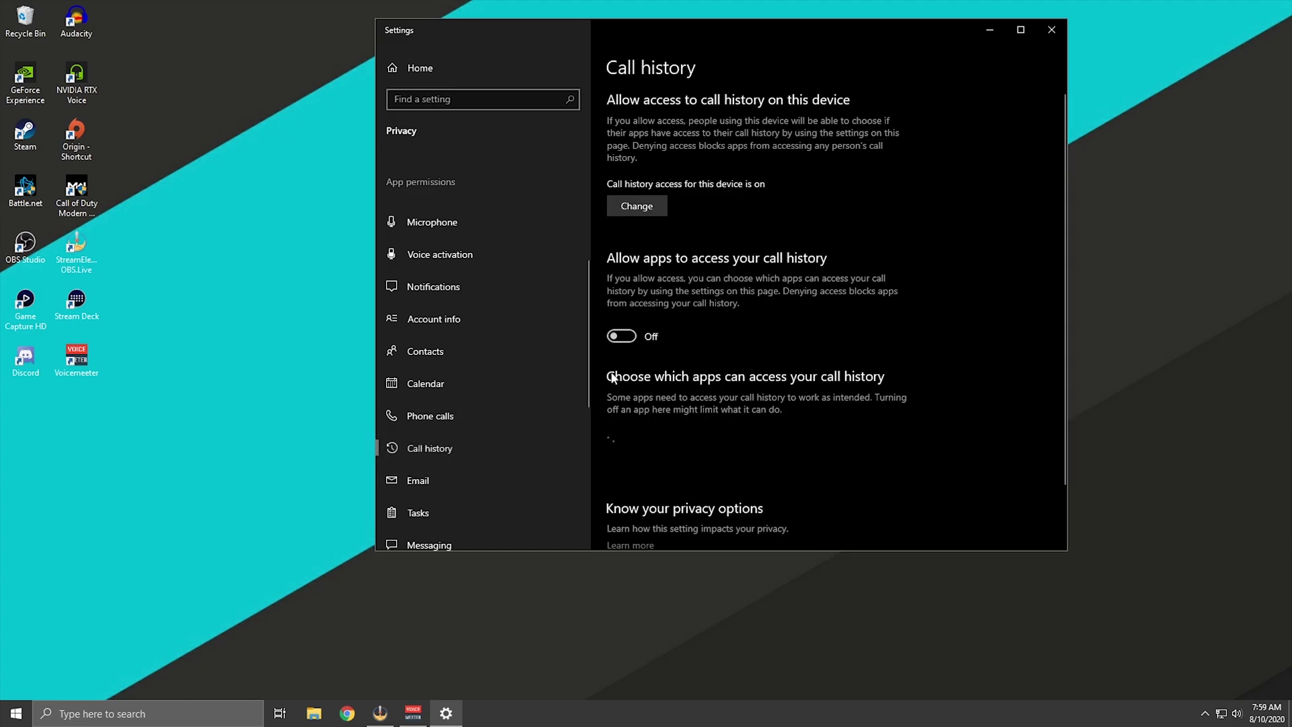
left_click(466, 418)
left_click(458, 383)
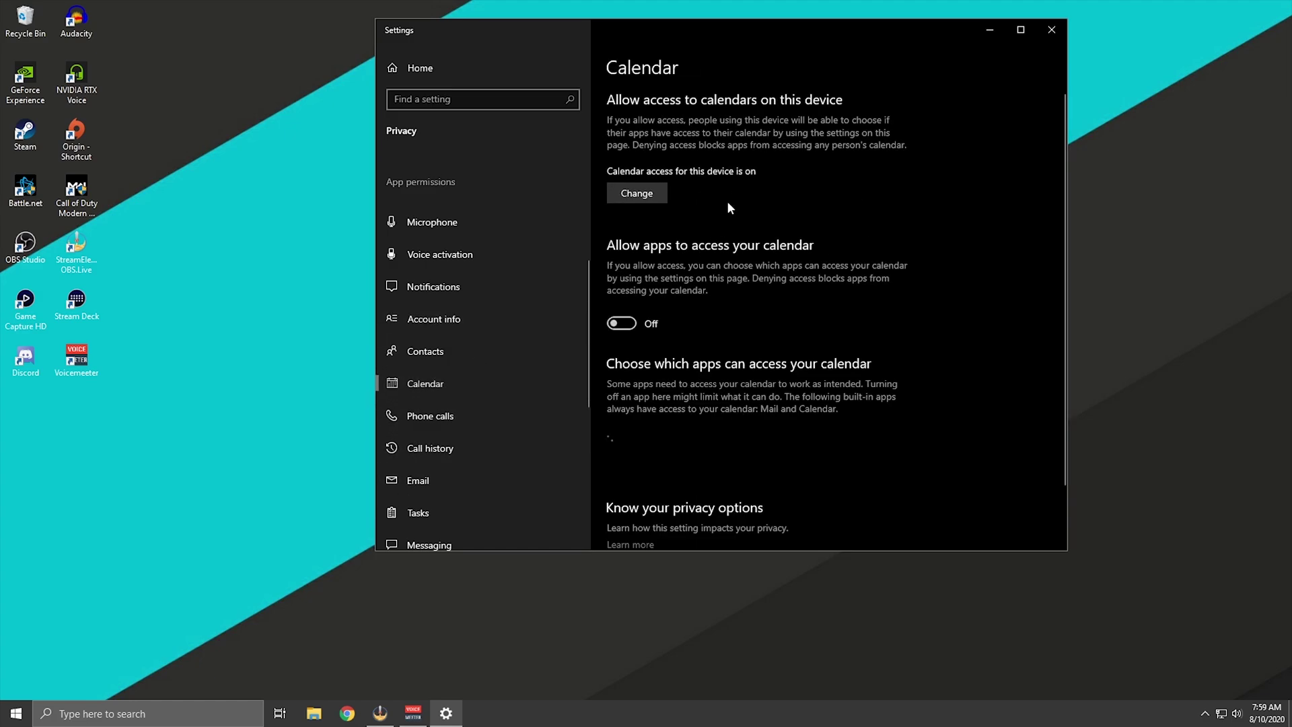
scroll(430, 350, "up", 5)
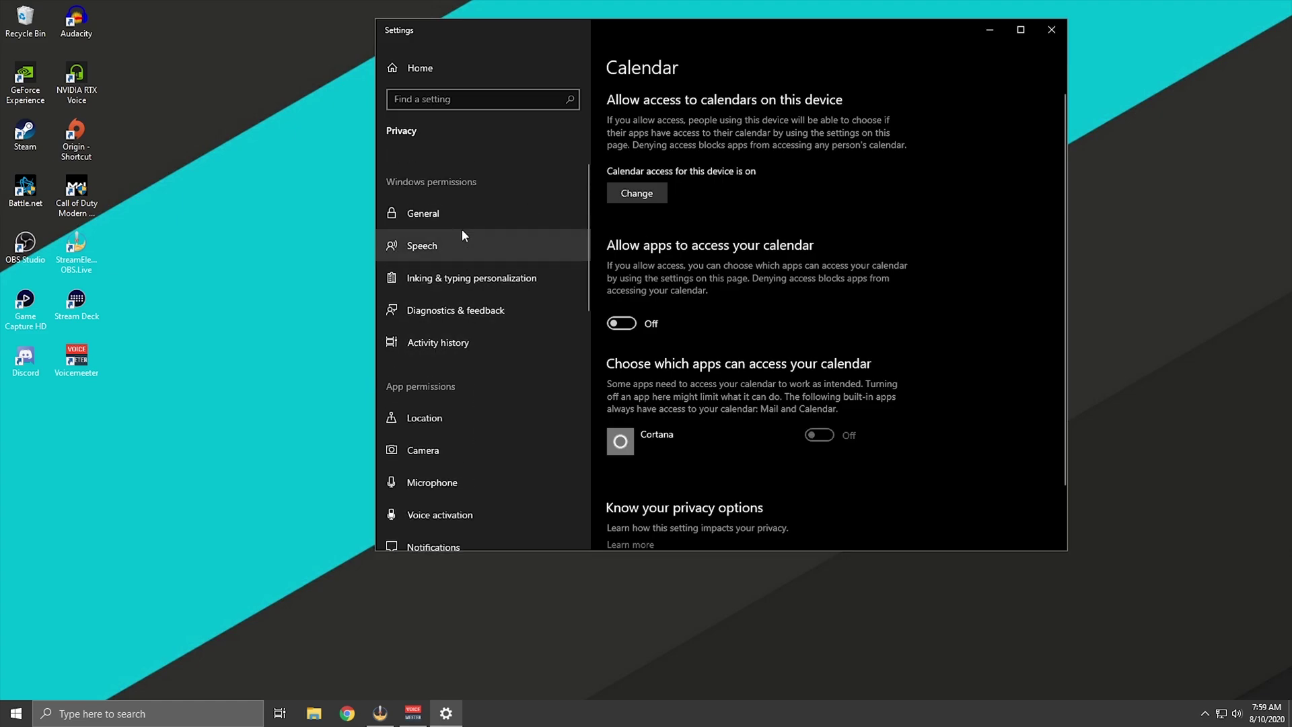
left_click(438, 213)
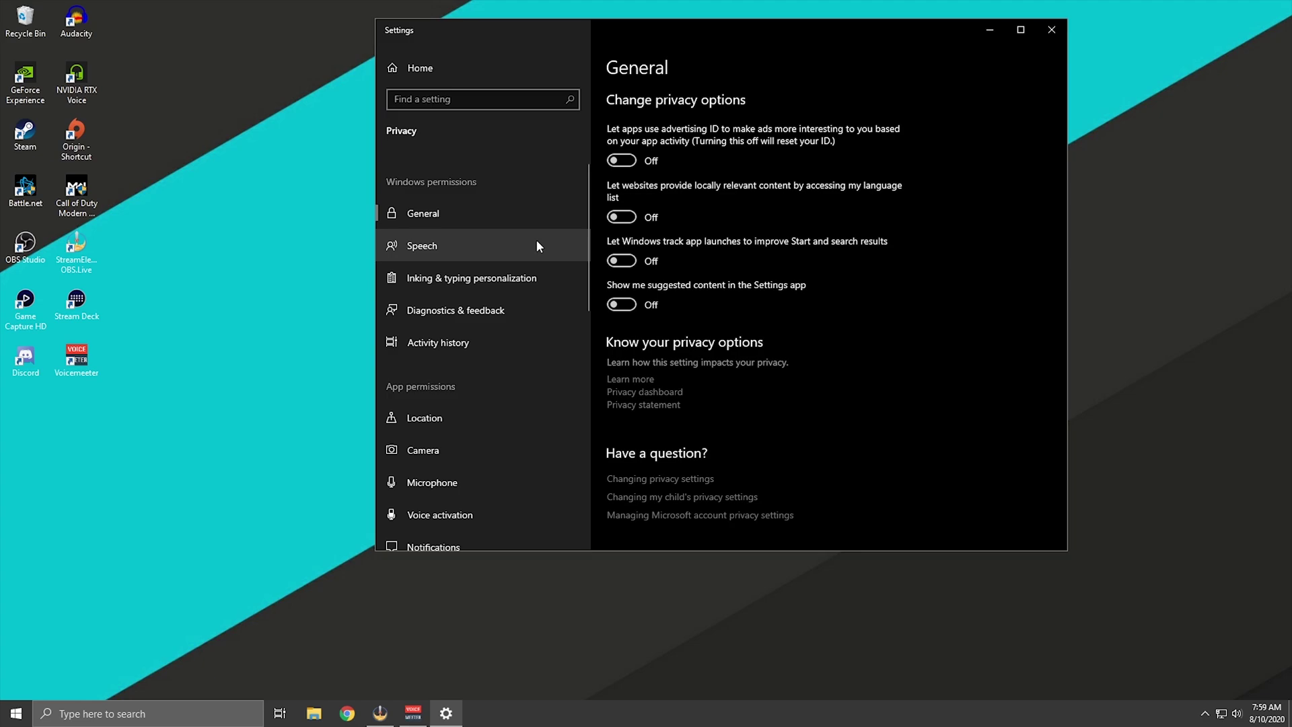
left_click(433, 251)
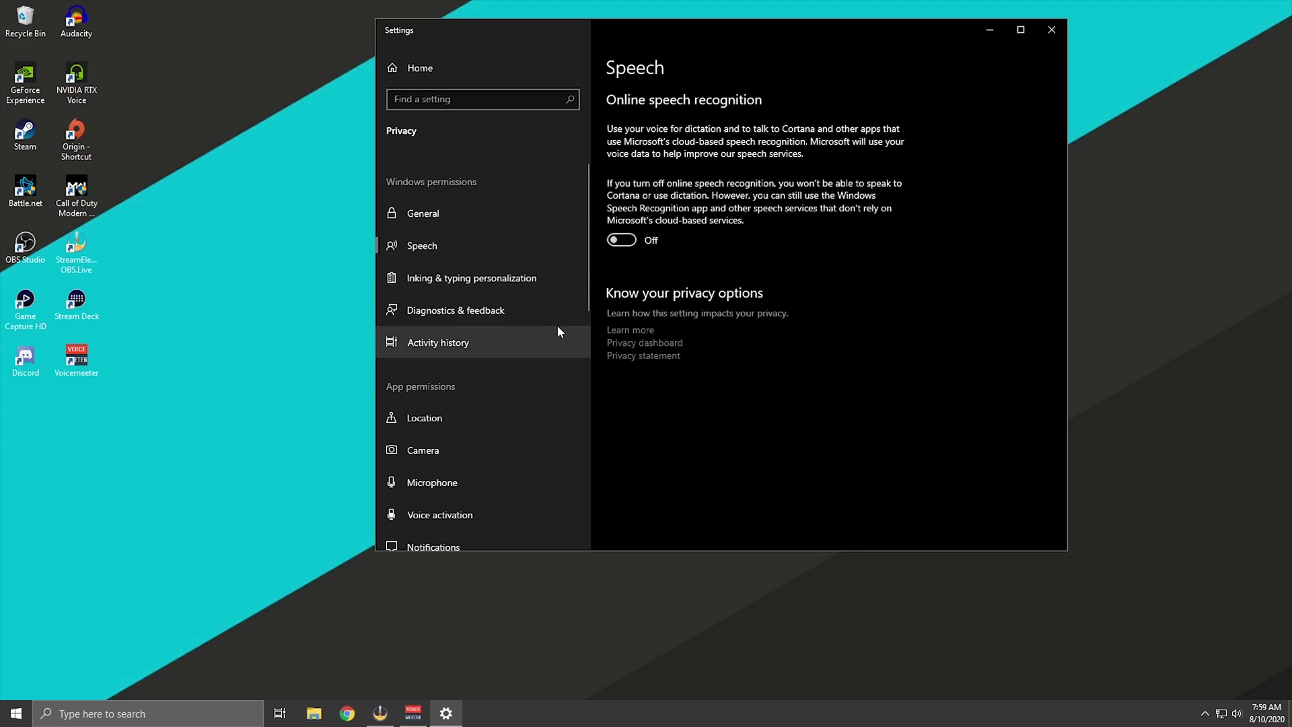
scroll(506, 352, "down", 10)
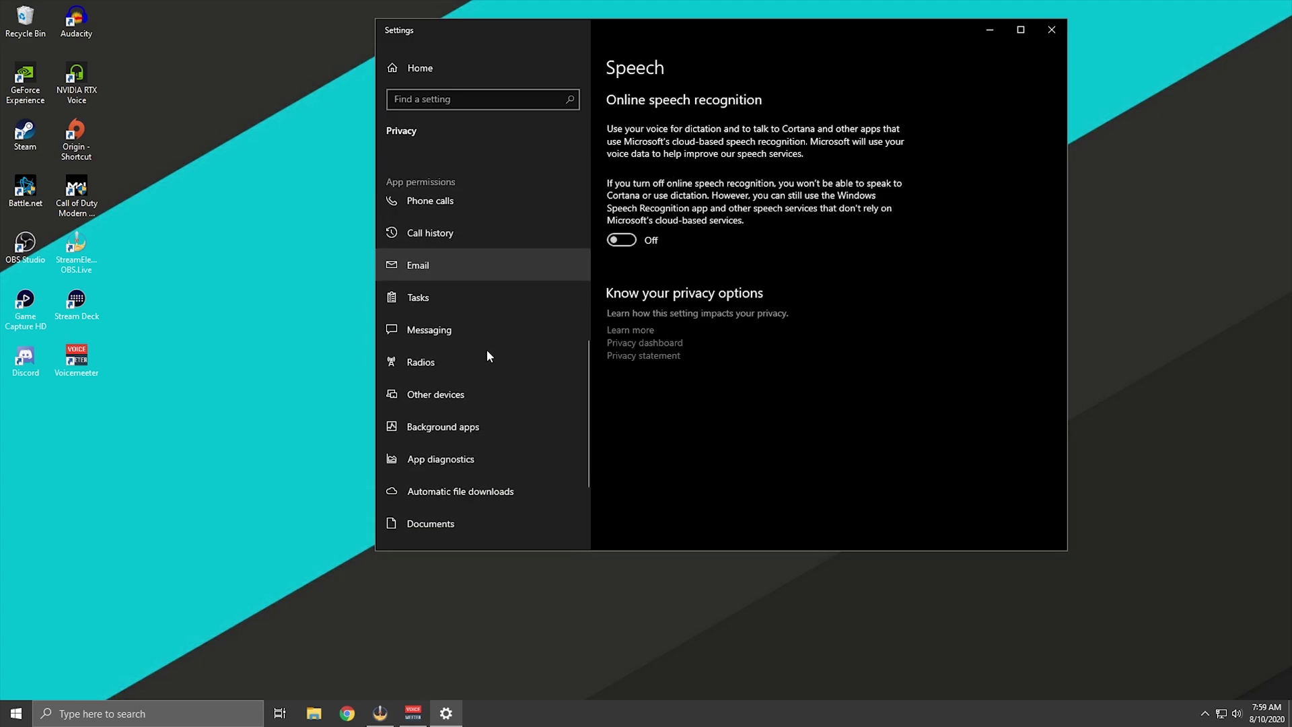
Step: Check that Background apps are not allowed to run in the background
left_click(454, 313)
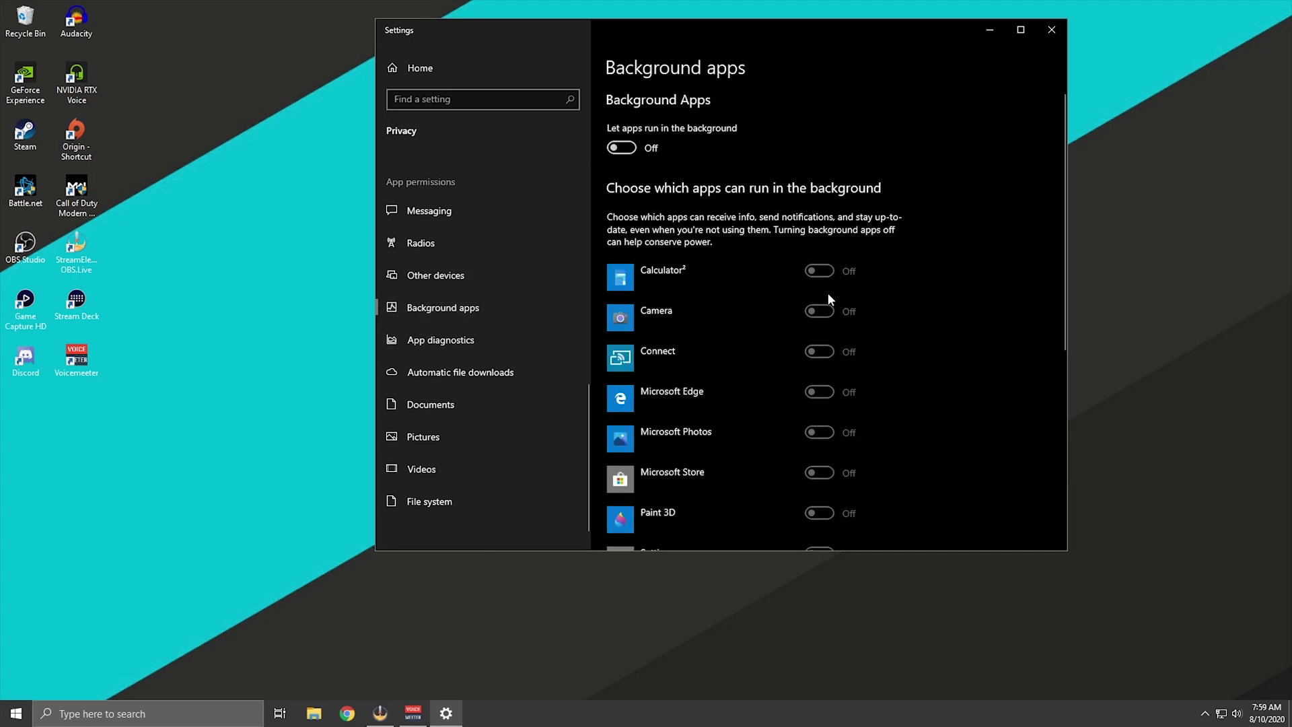
scroll(795, 293, "down", 5)
scroll(794, 292, "up", 5)
scroll(803, 294, "down", 5)
scroll(803, 292, "up", 5)
Step: Check Game bar, Game Mode, Captures and Xbox Networking gaming settings are off, then close Settings
left_click(418, 81)
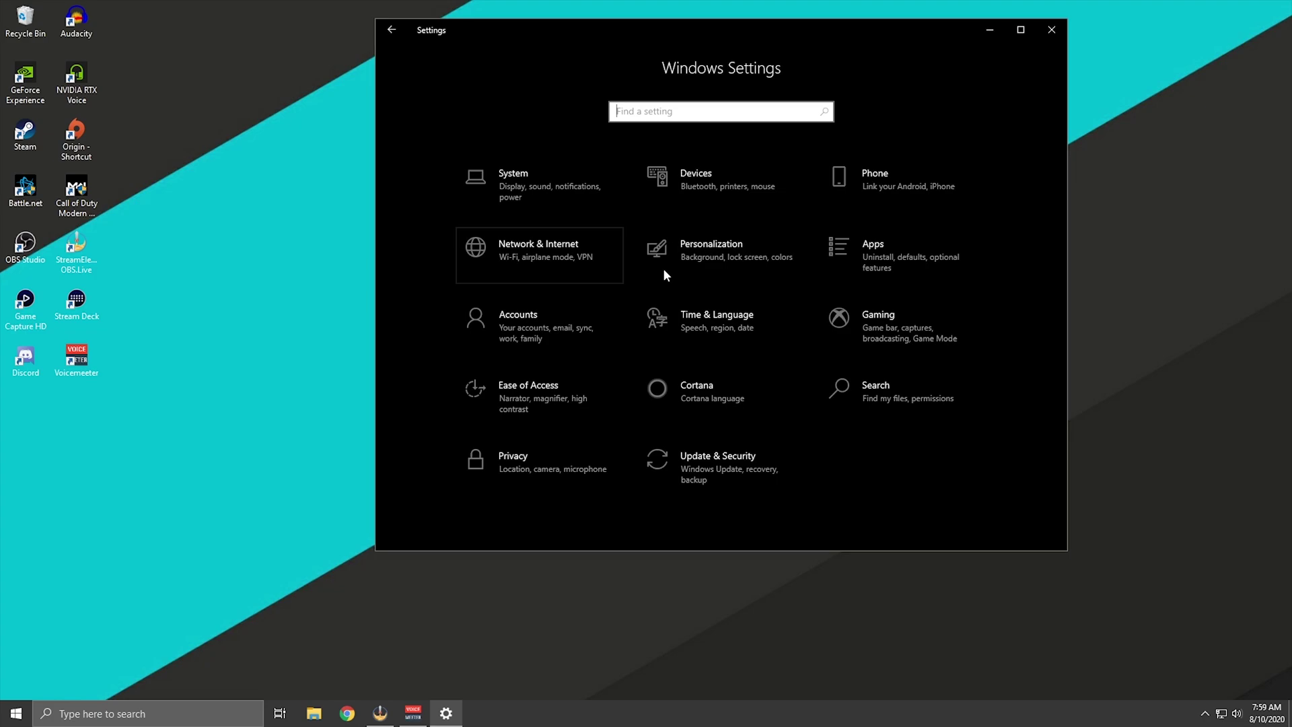
left_click(869, 325)
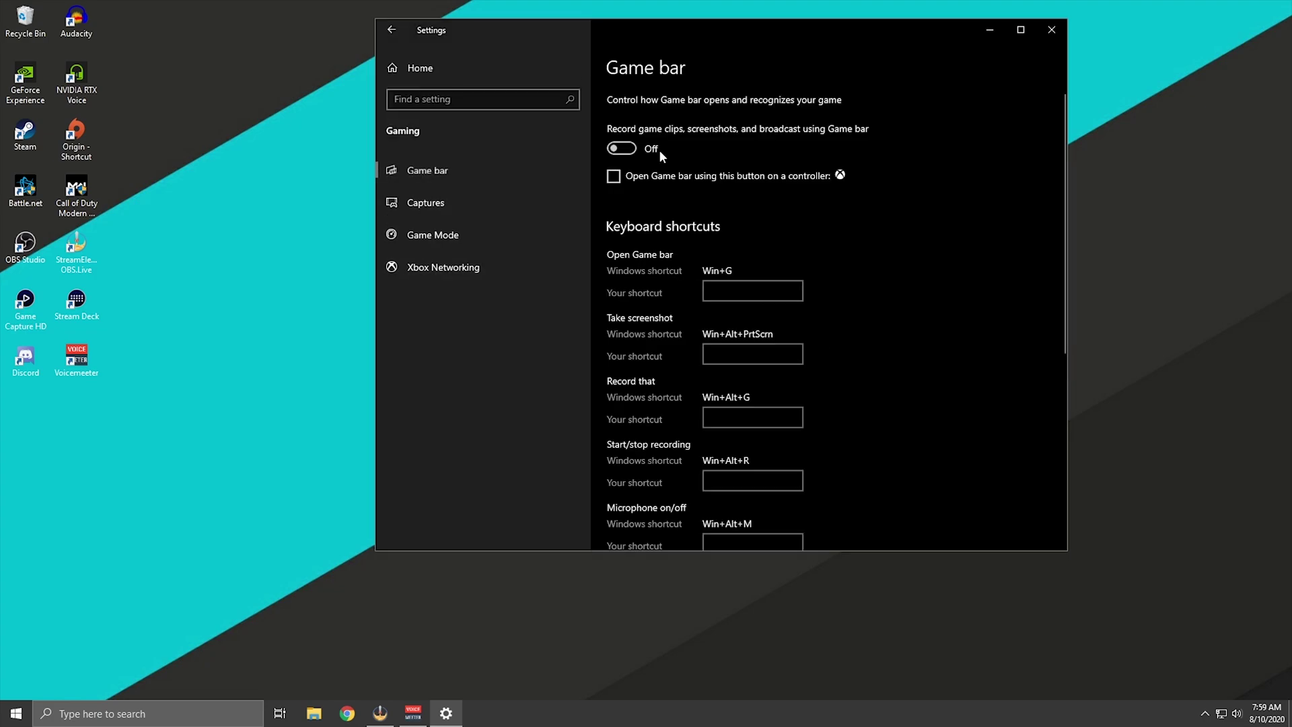
left_click(531, 233)
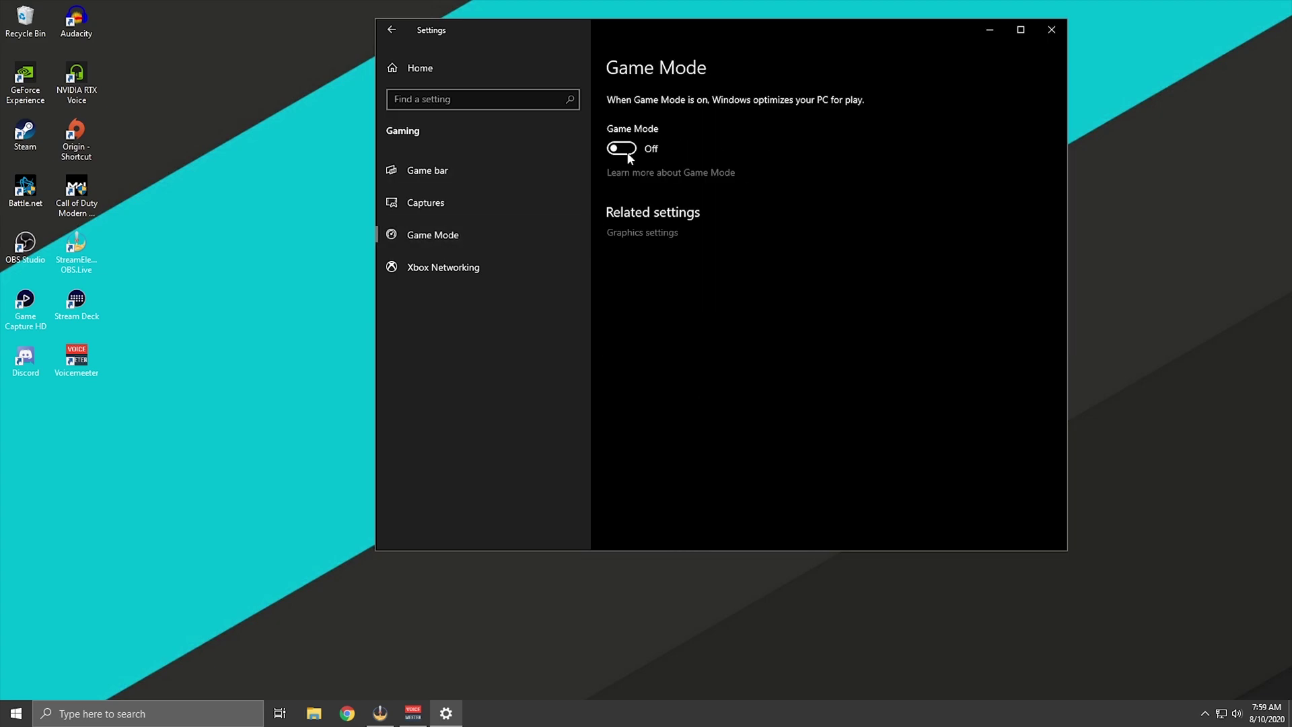
left_click(431, 206)
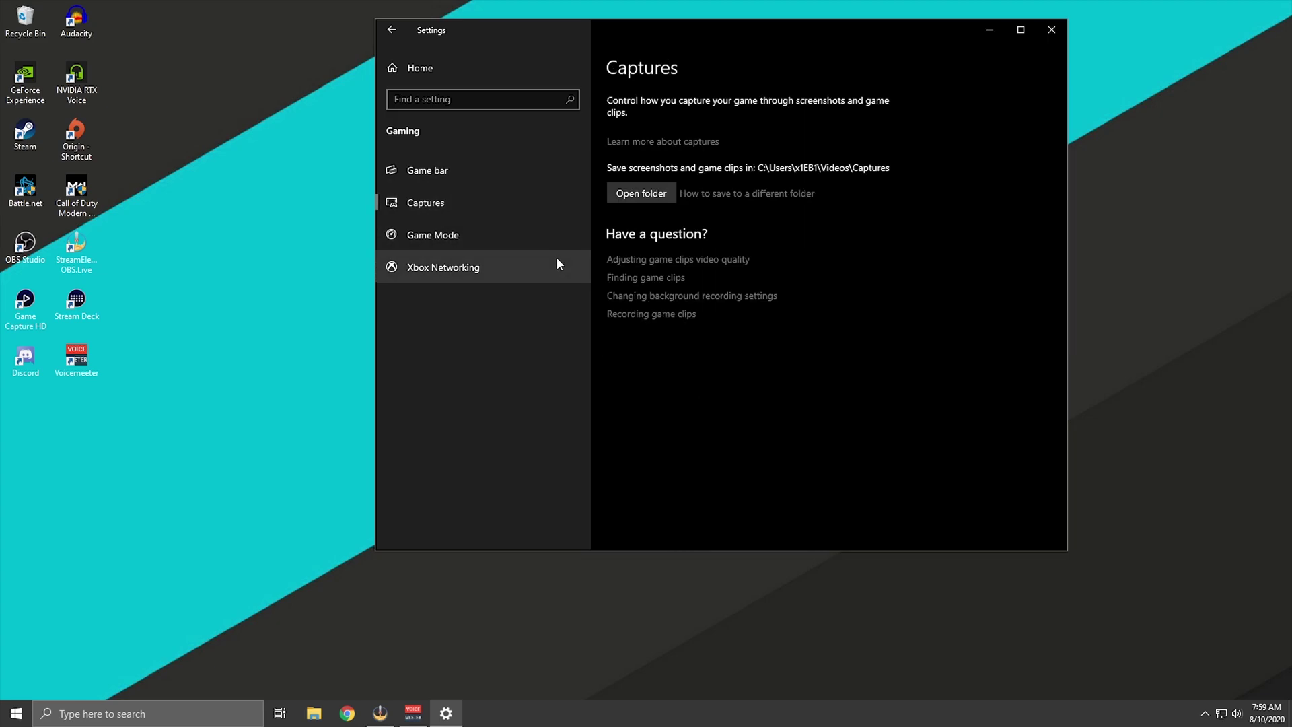
left_click(450, 272)
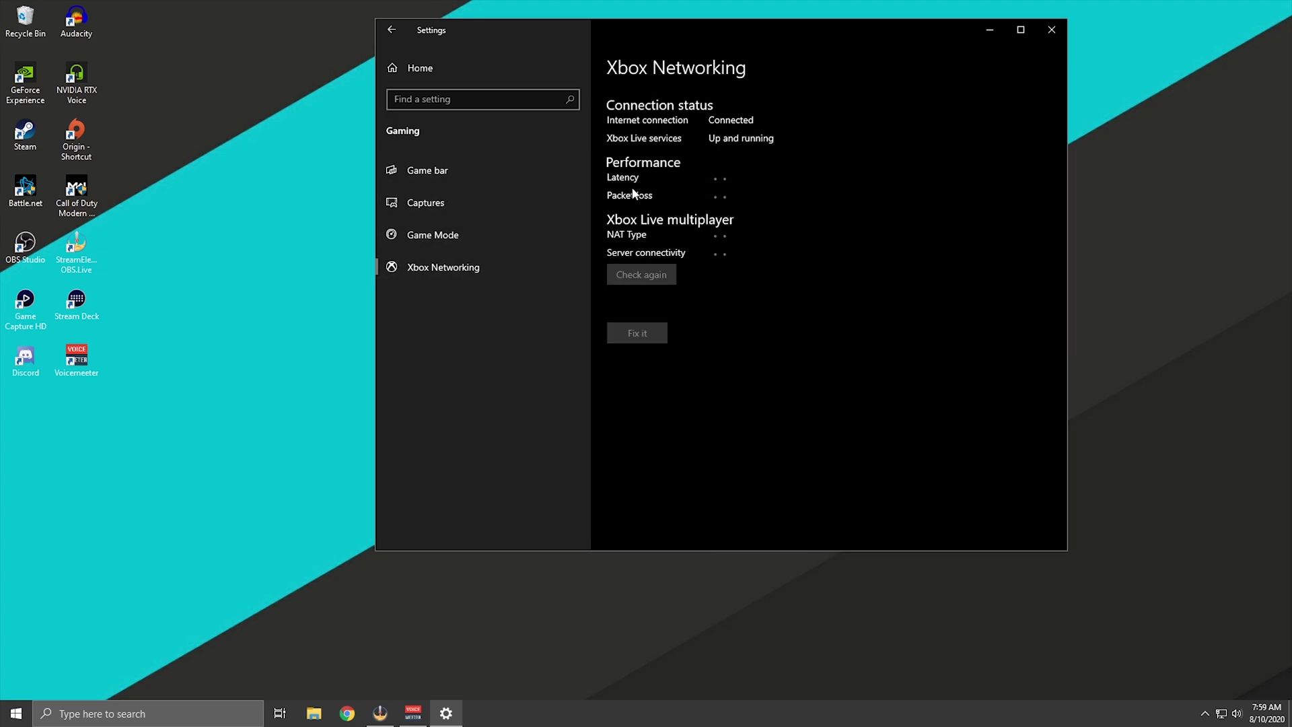
left_click(458, 173)
left_click(428, 235)
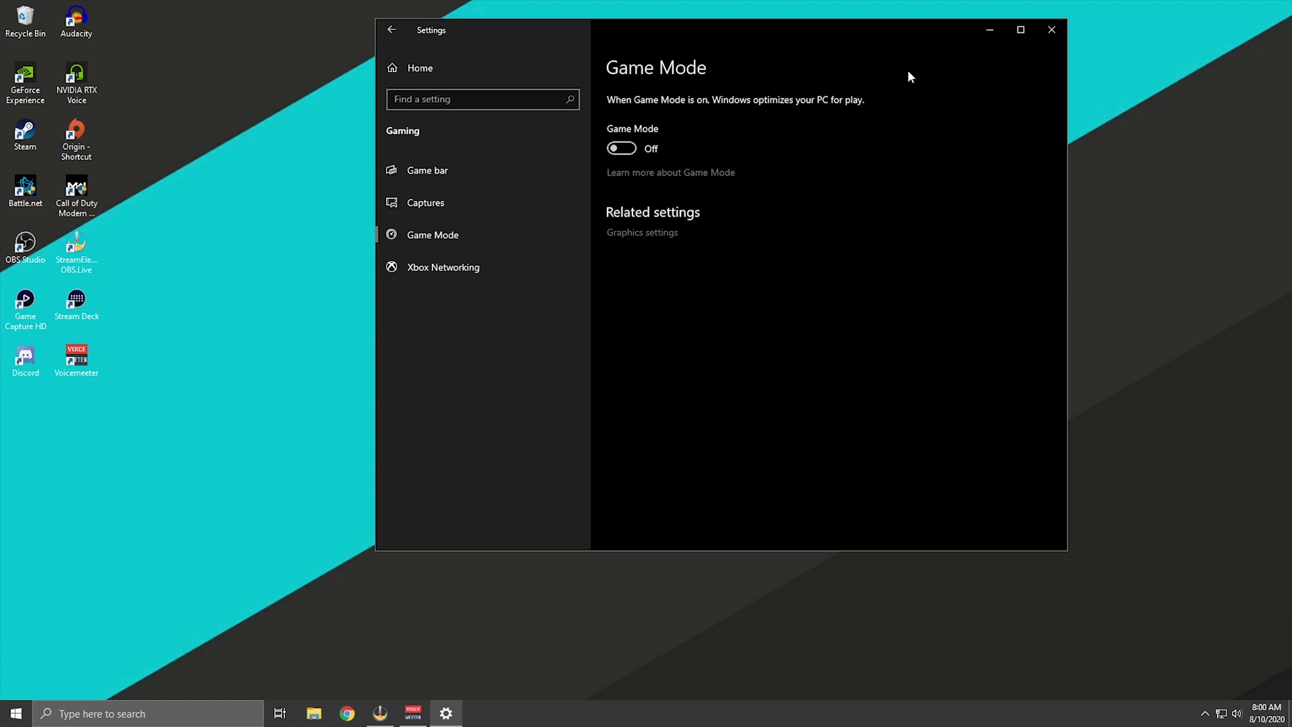
left_click(1051, 30)
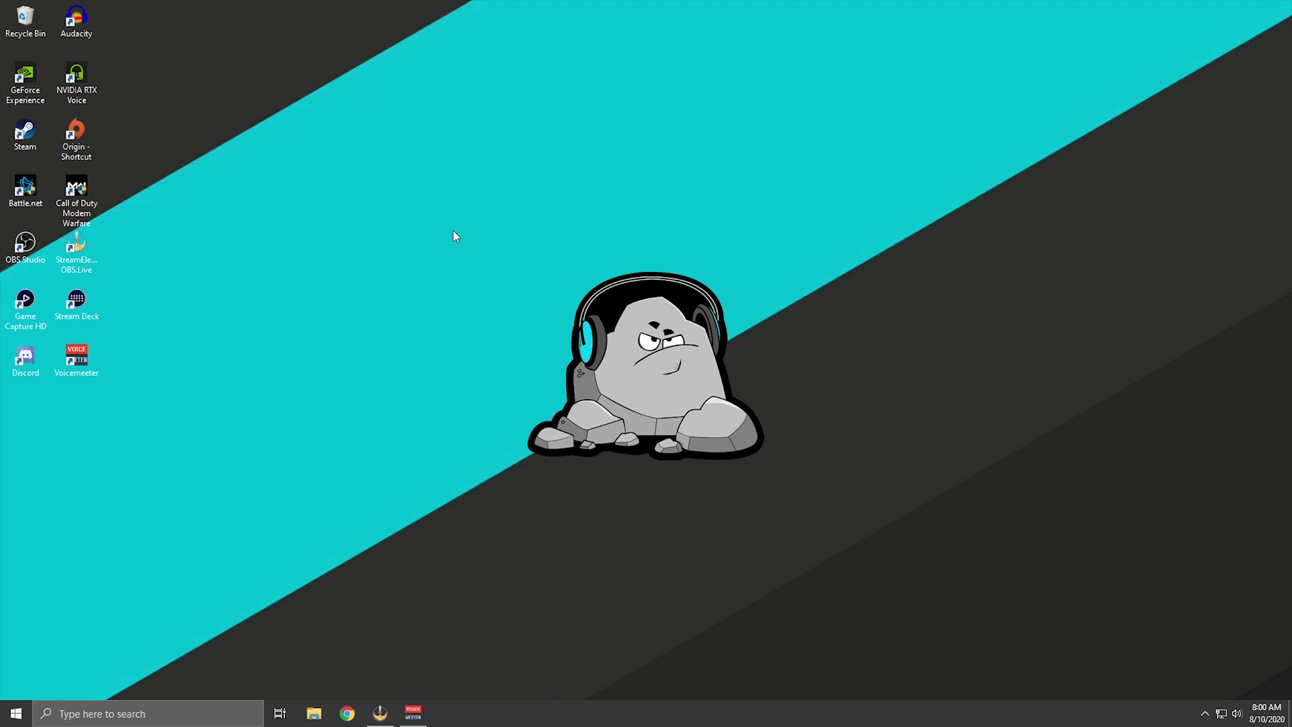
Step: Launch NVIDIA Control Panel from the desktop menu, briefly opening and closing Windows Control Panel
right_click(467, 165)
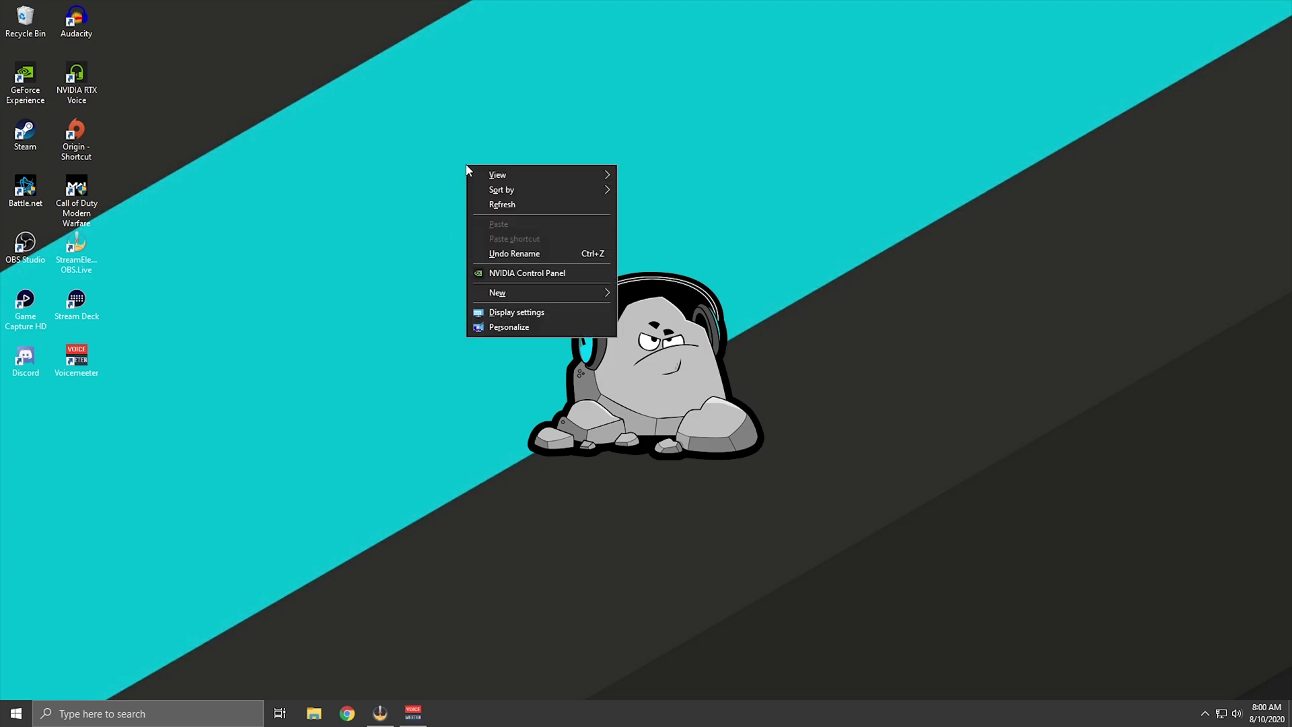
left_click(514, 275)
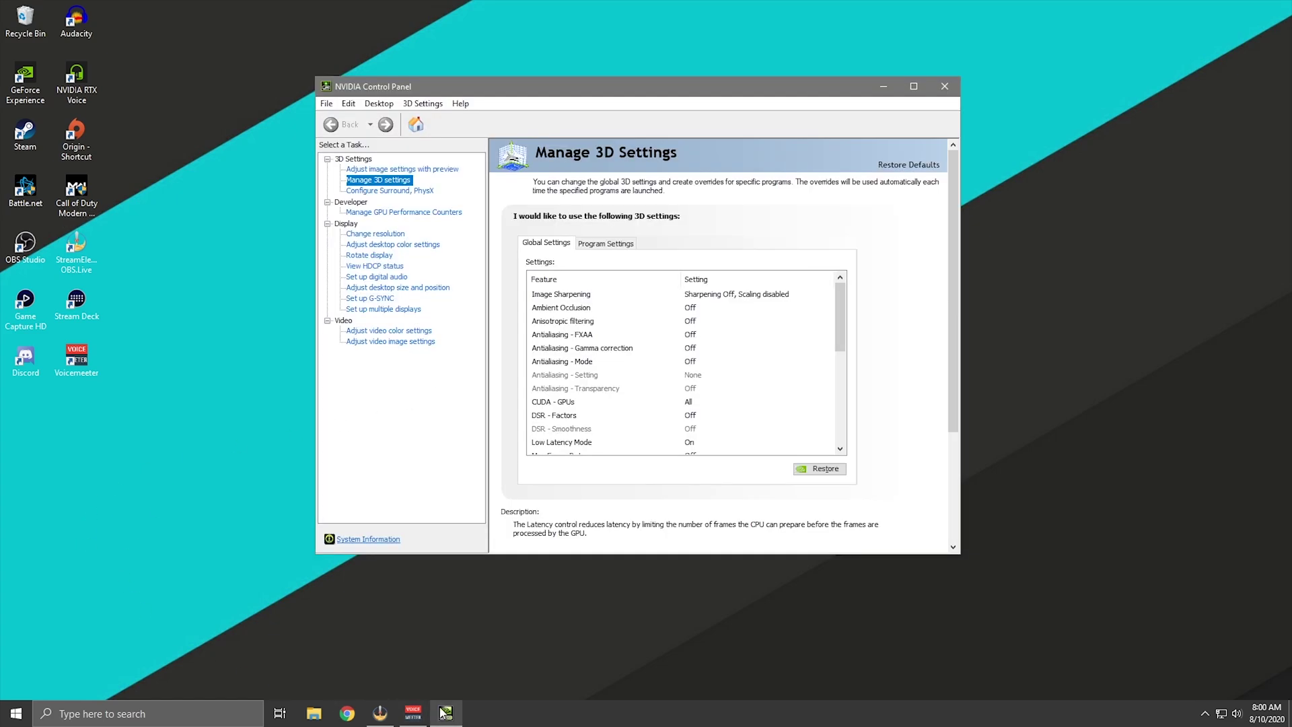
right_click(479, 619)
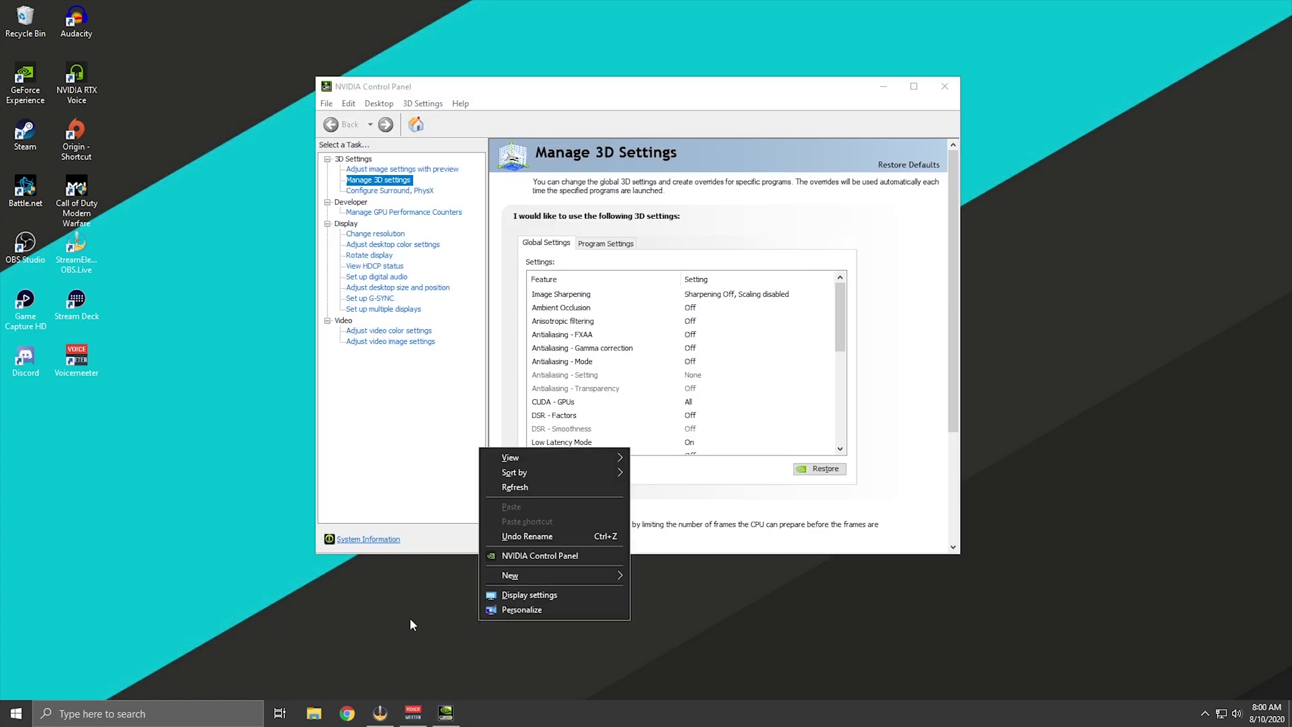
left_click(412, 624)
left_click(135, 715)
type("cont")
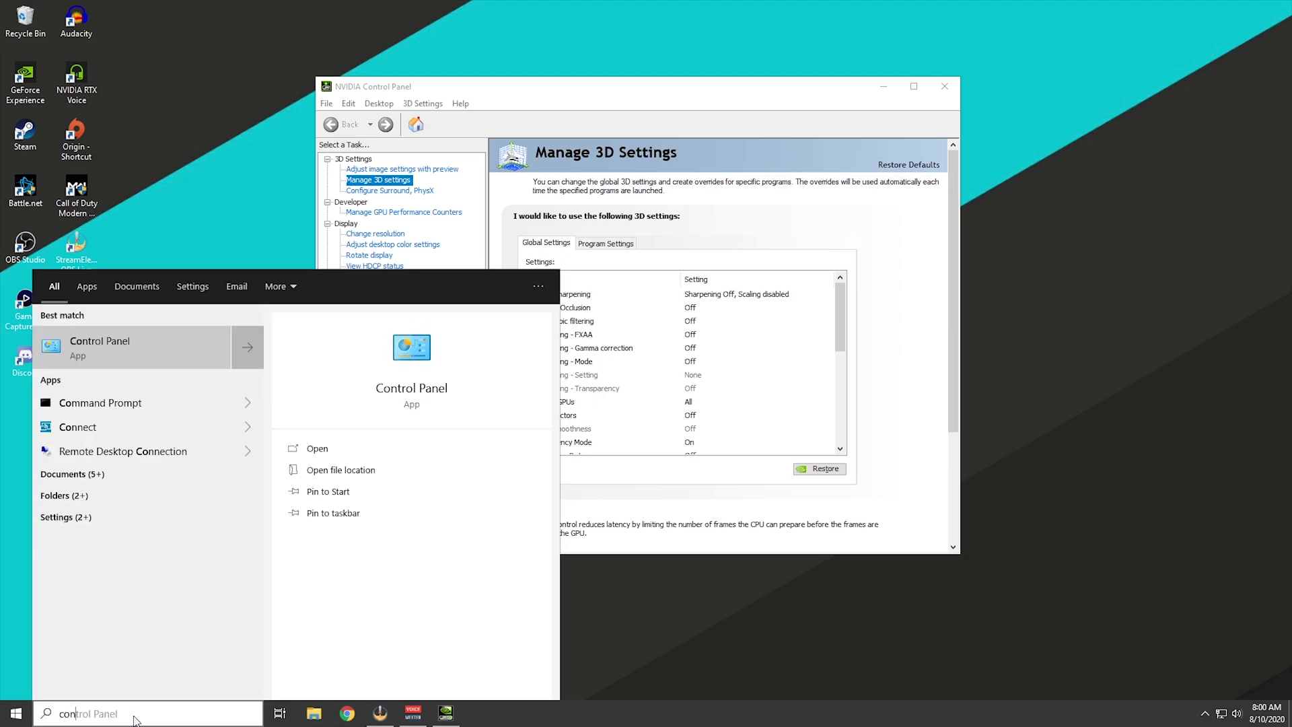
left_click(115, 342)
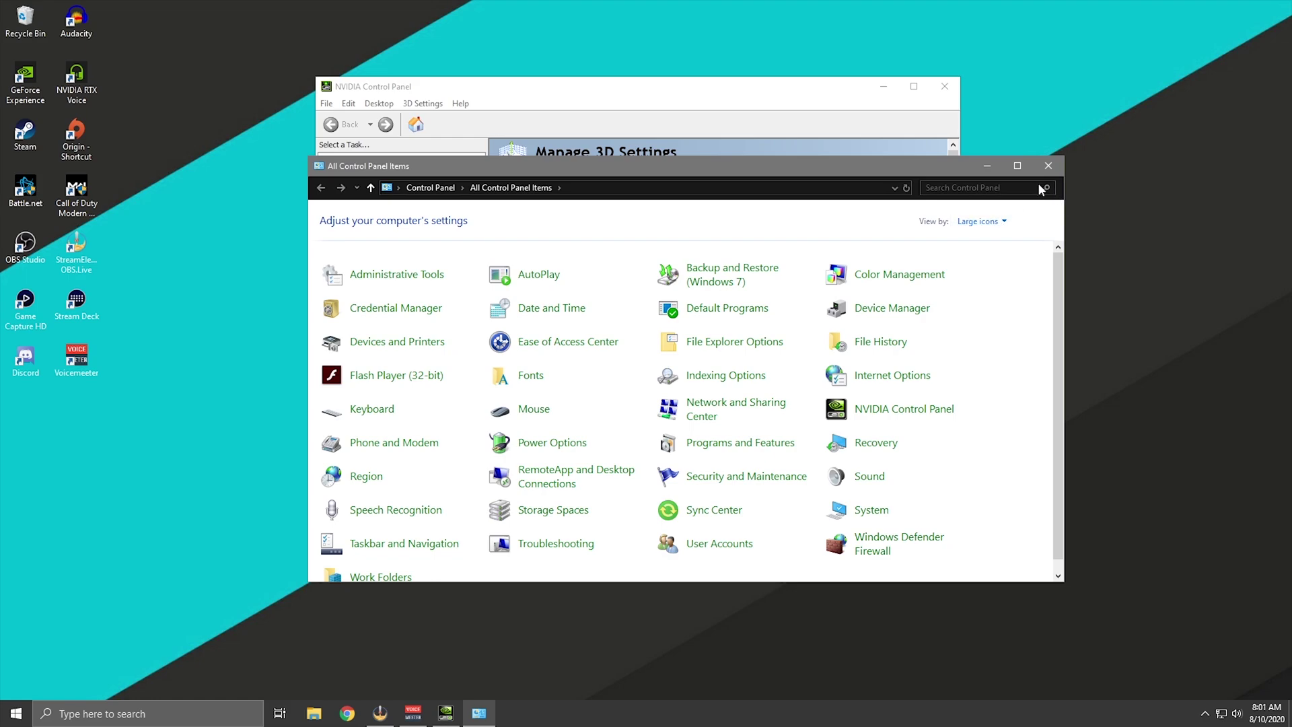
left_click(1047, 165)
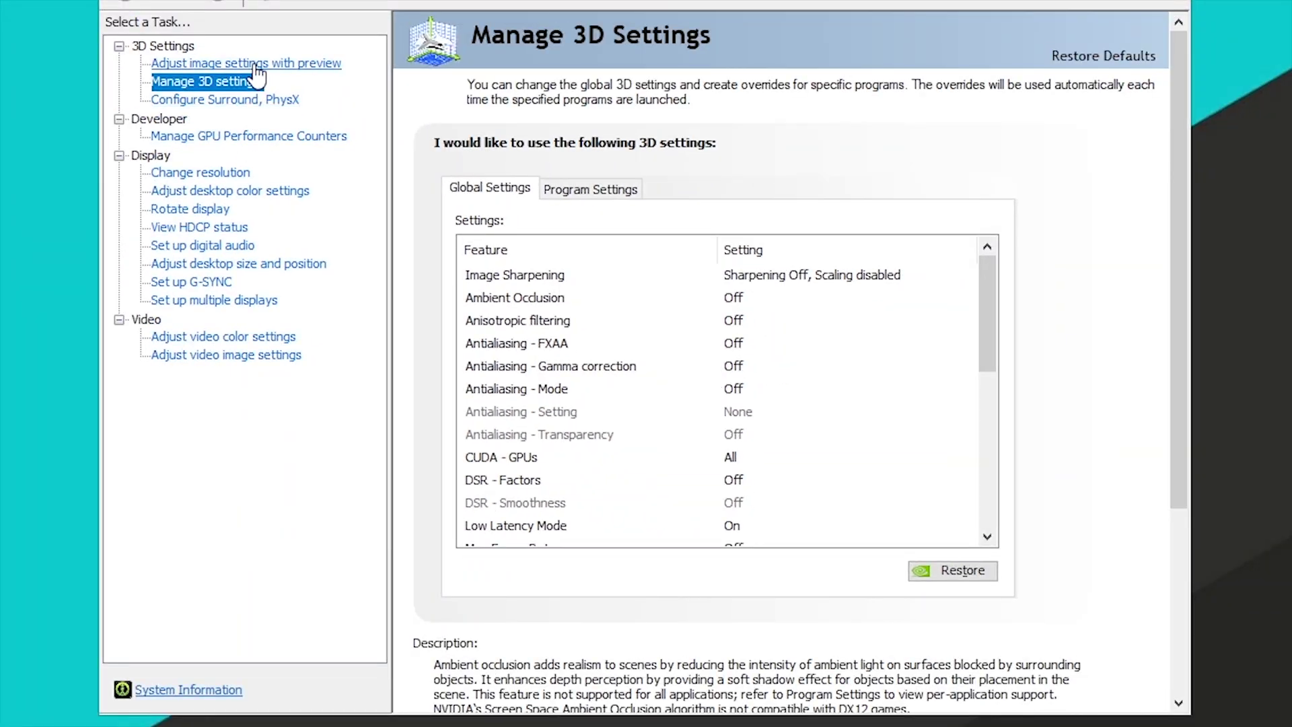
Step: Confirm Adjust image settings uses advanced 3D settings, then go to Manage 3D Settings
left_click(257, 65)
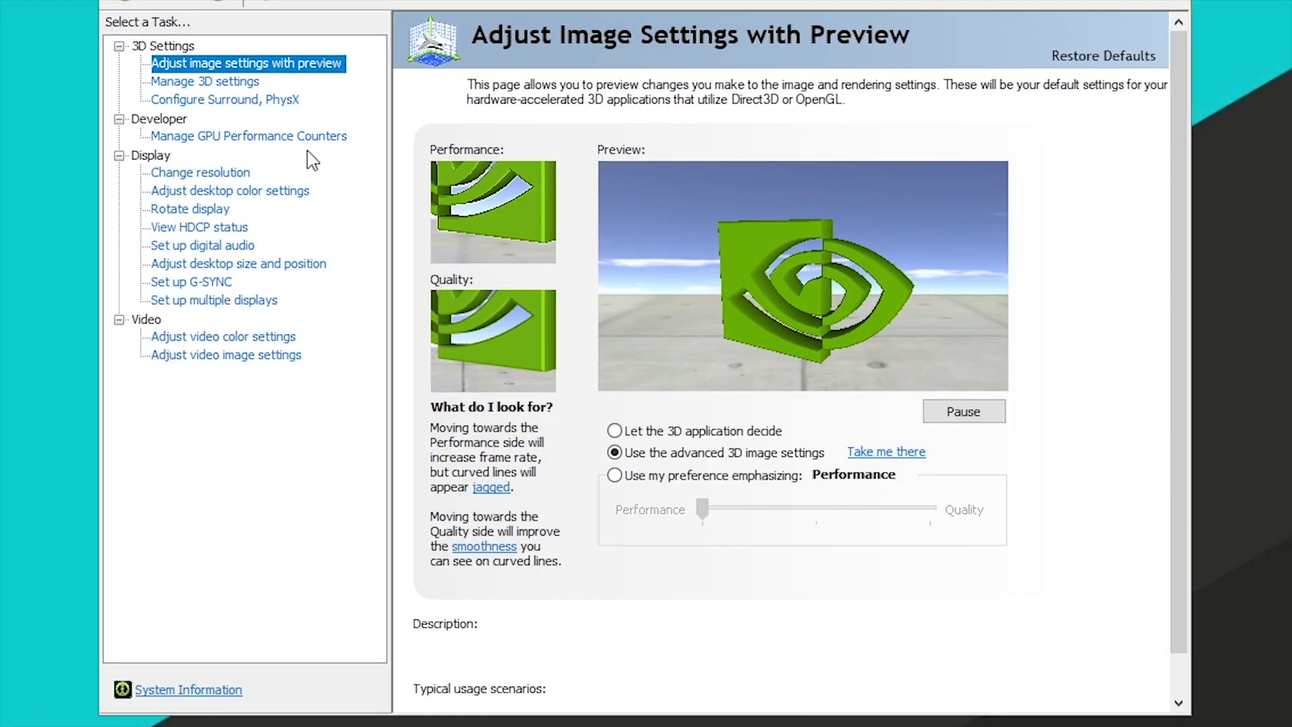
mouse_move(615, 453)
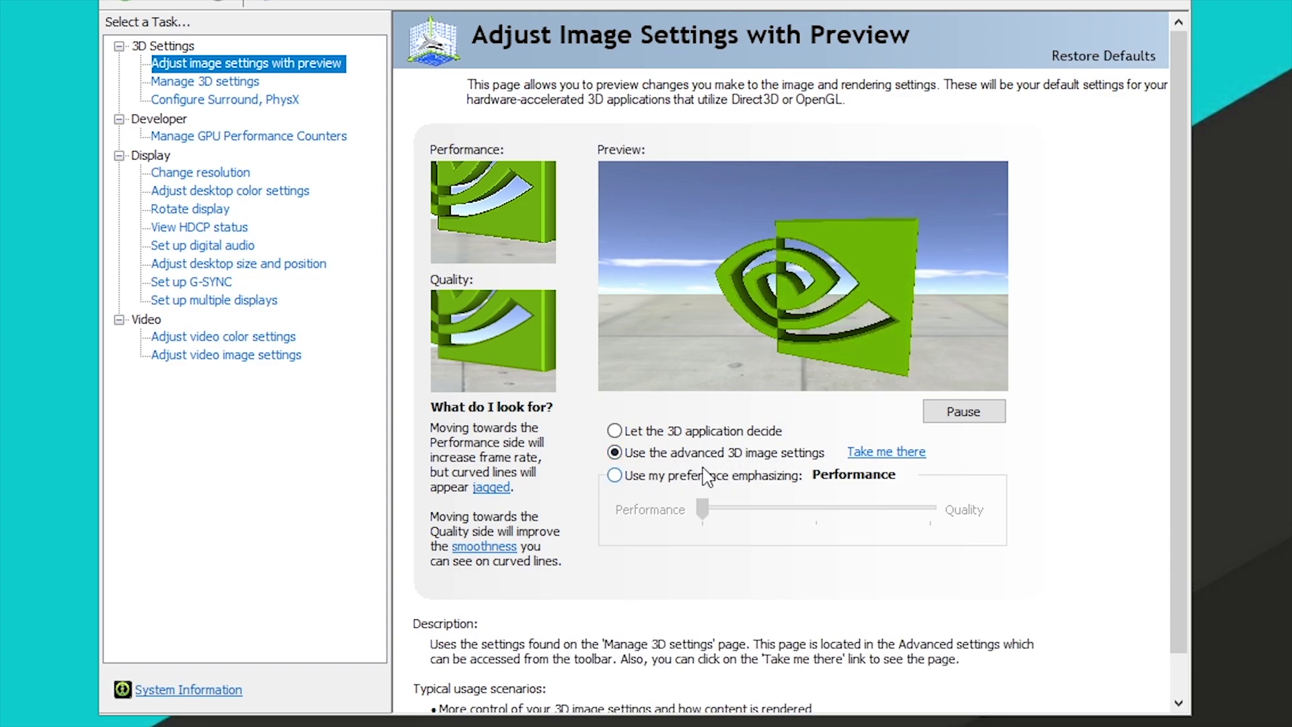
left_click(205, 82)
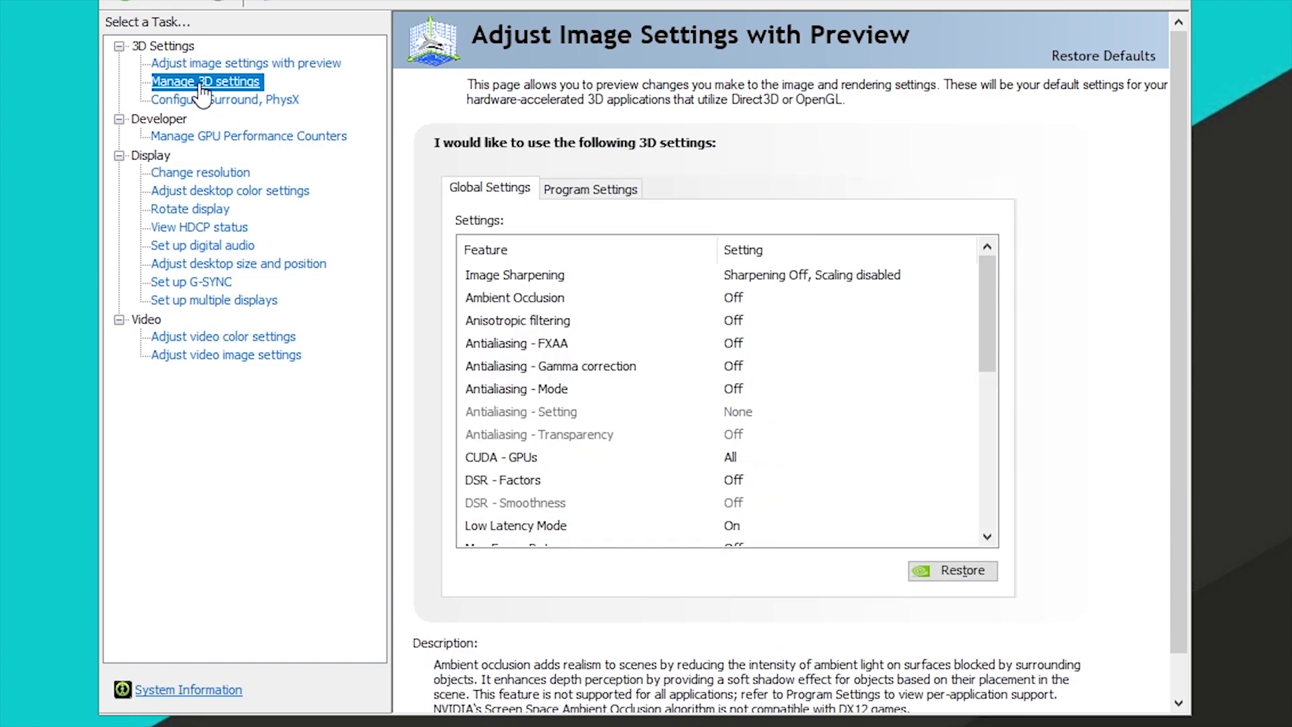
Step: Add Call of Duty: Modern Warfare as a customized program under Program Settings
left_click(557, 192)
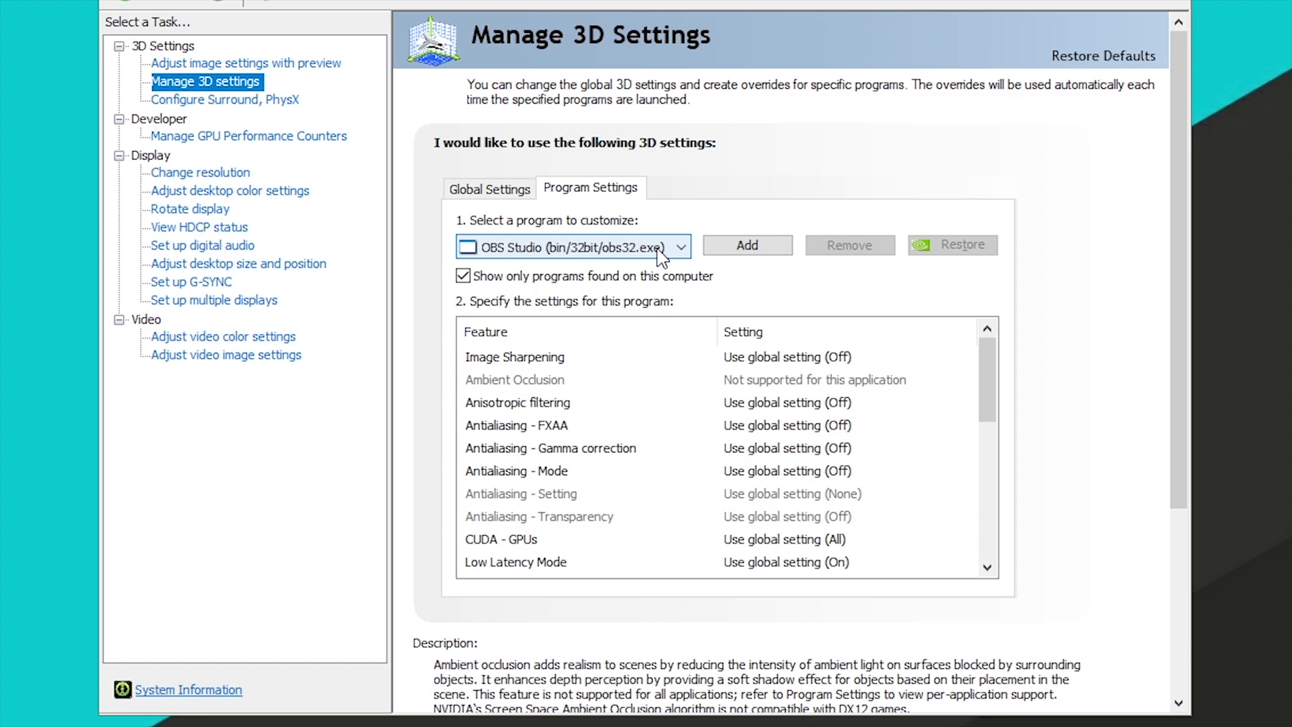
left_click(681, 250)
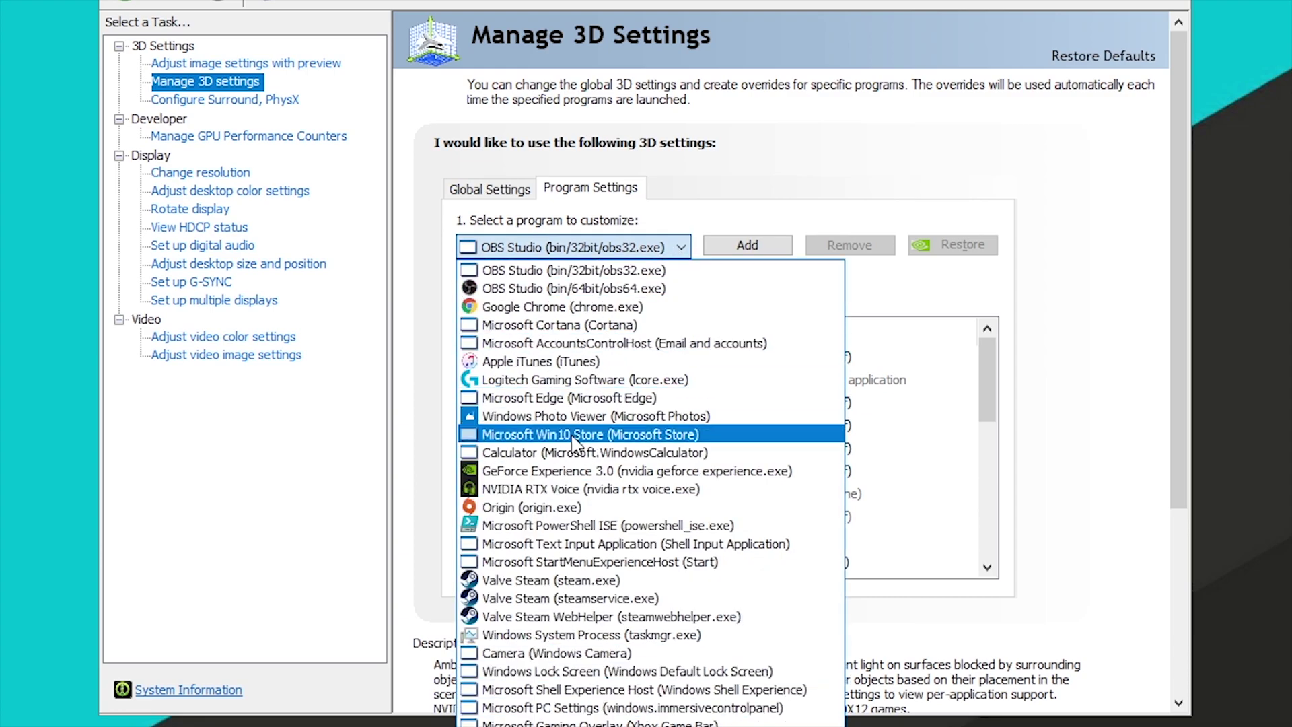
left_click(741, 253)
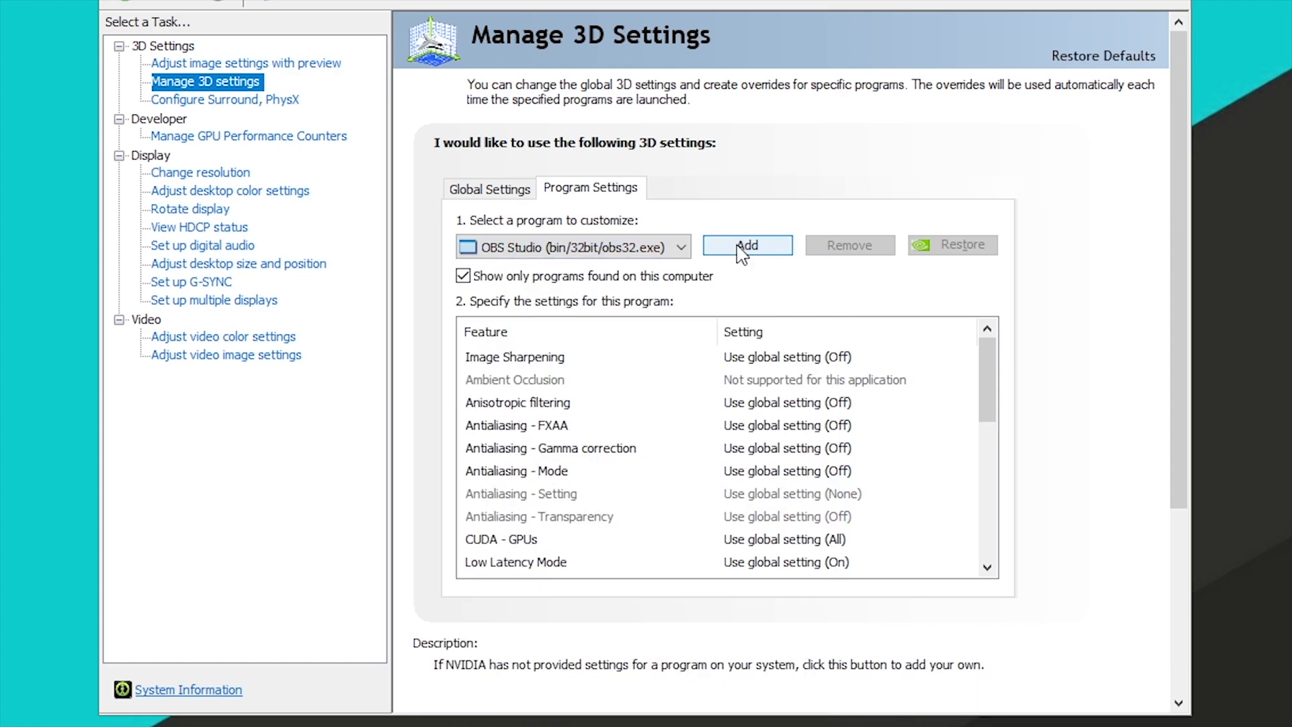
left_click(744, 246)
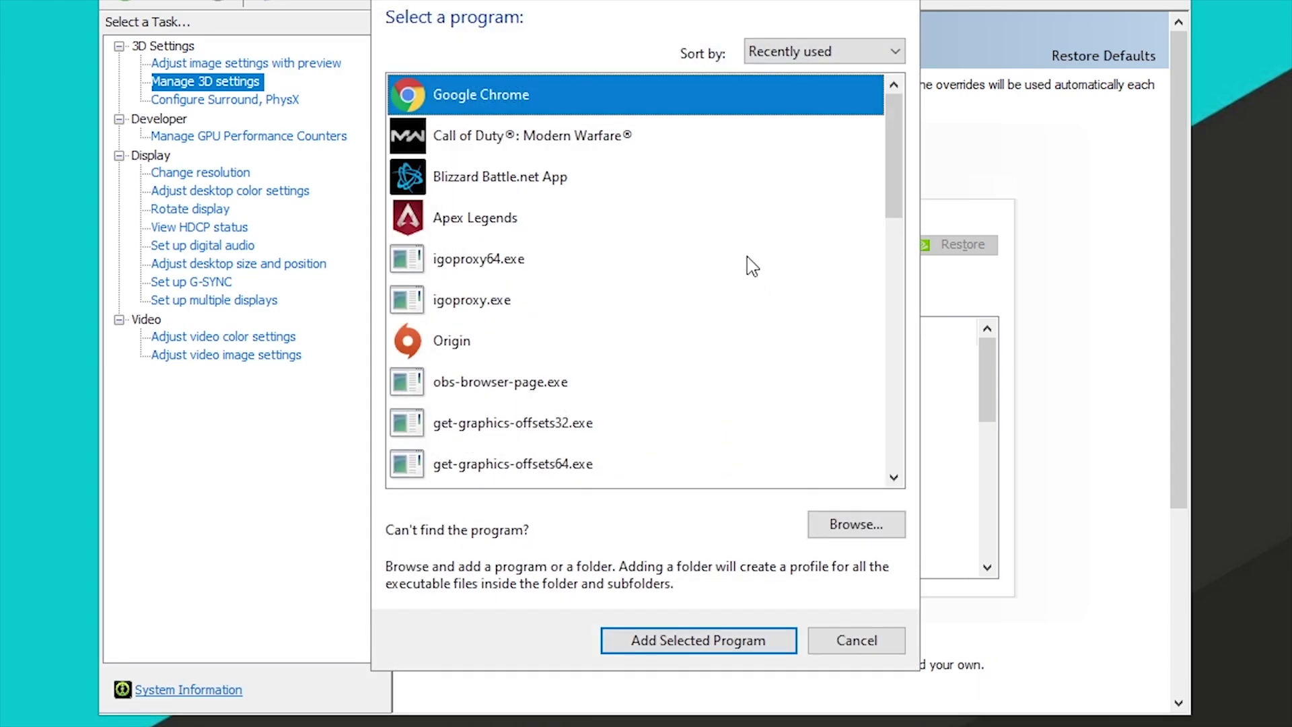
left_click(528, 144)
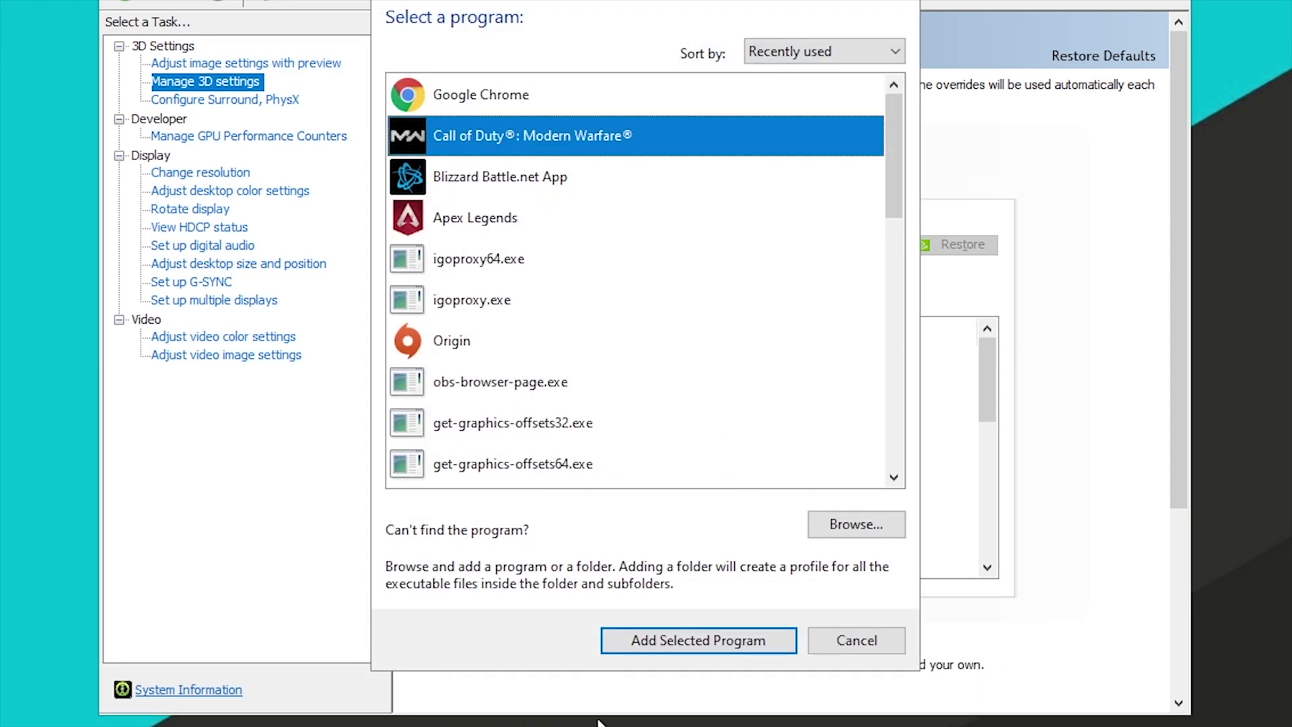
left_click(685, 642)
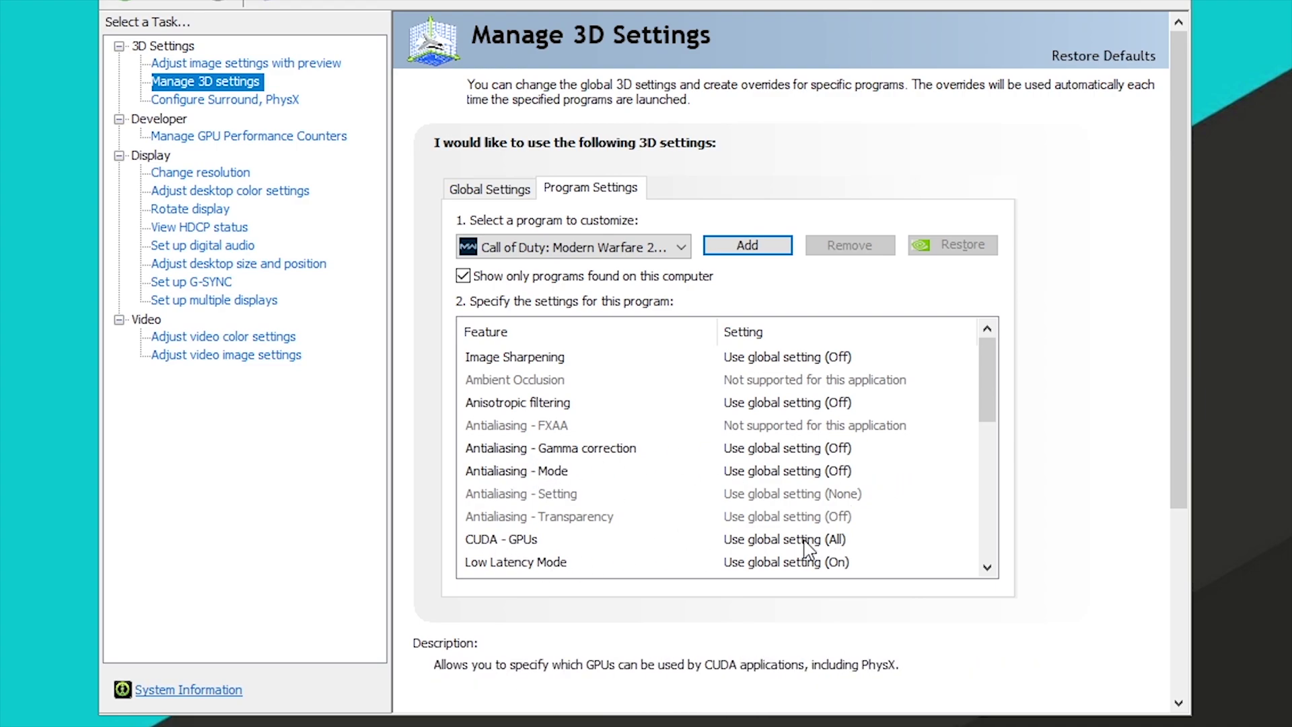
scroll(976, 464, "down", 1)
left_click(834, 471)
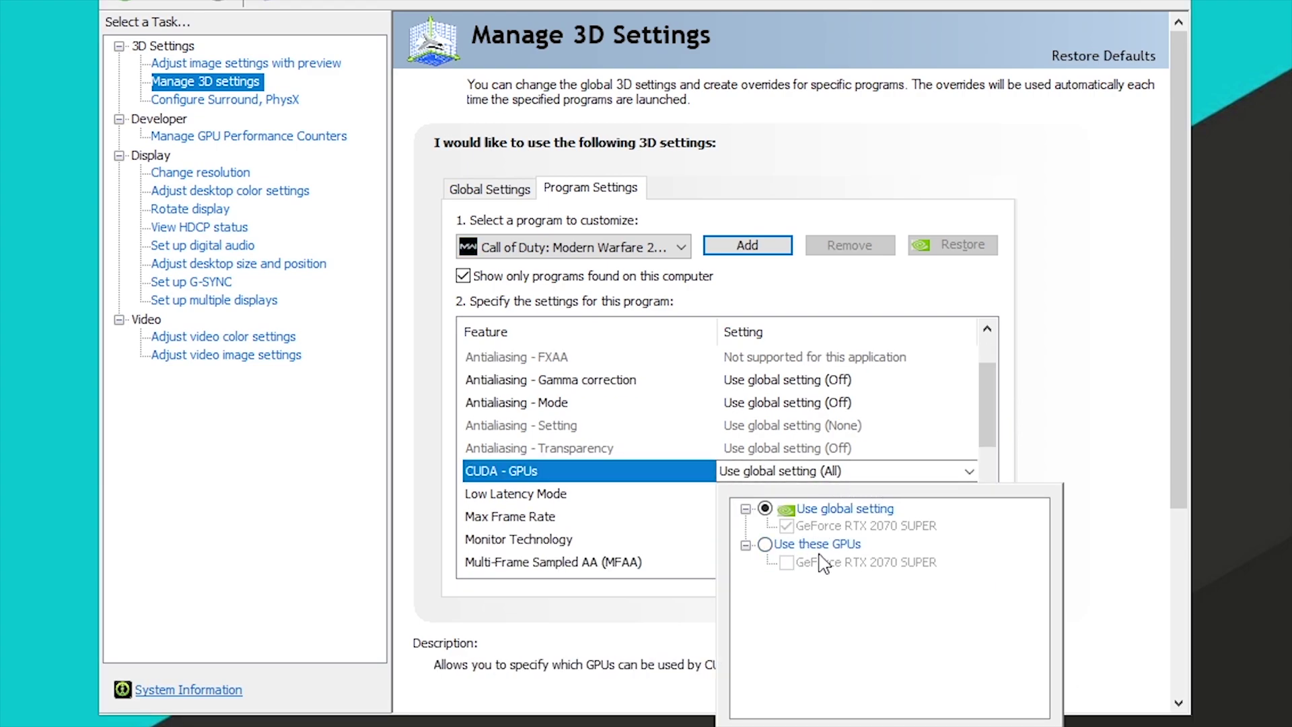
left_click(548, 529)
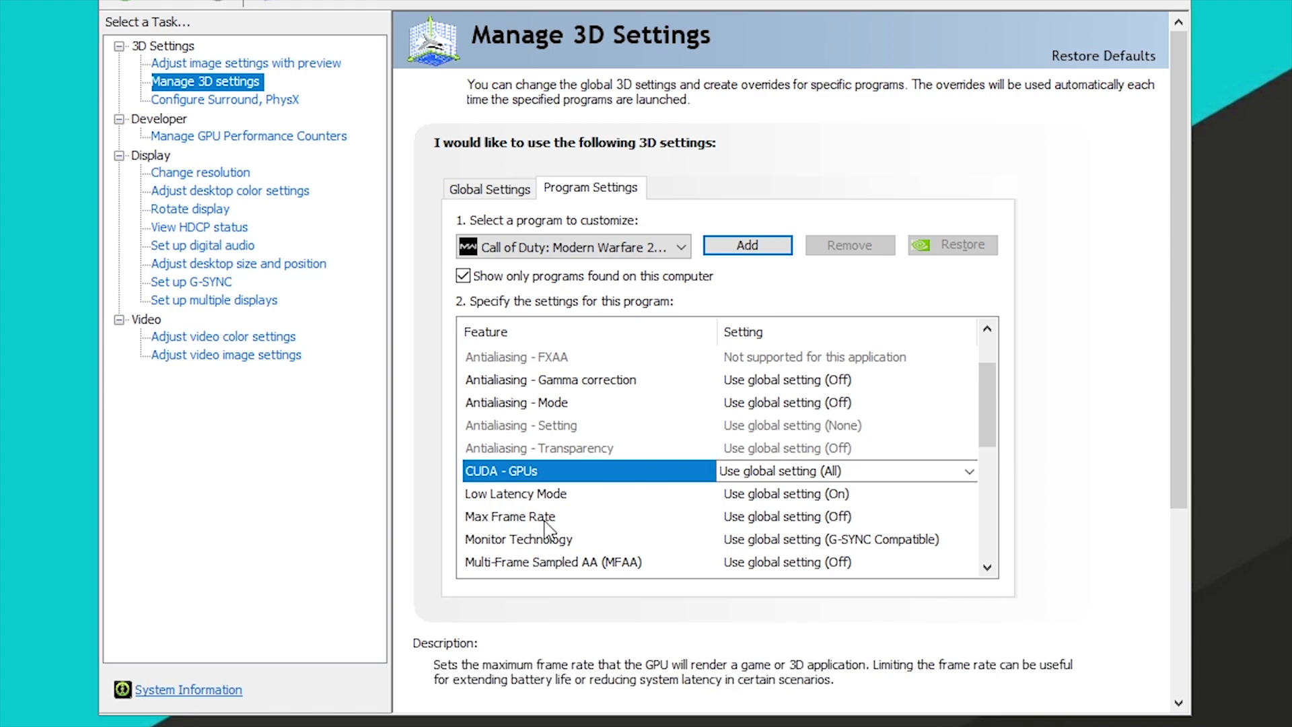
left_click(838, 495)
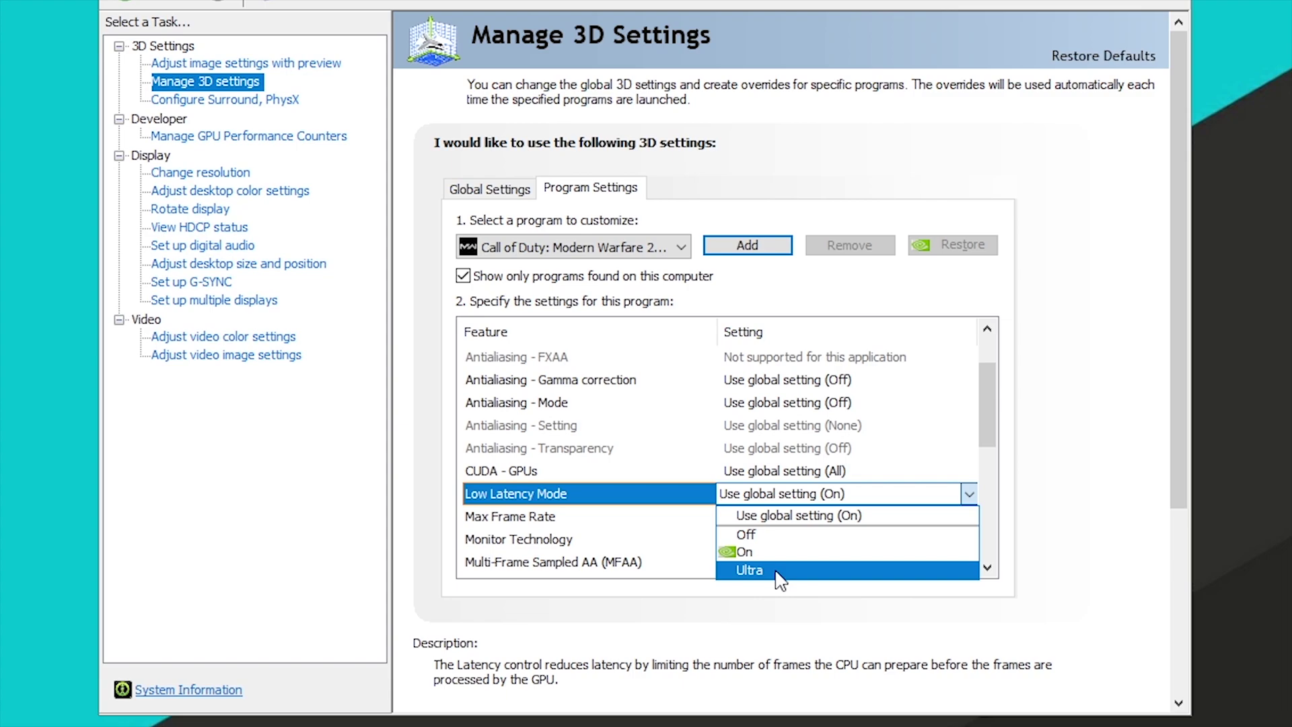
left_click(991, 407)
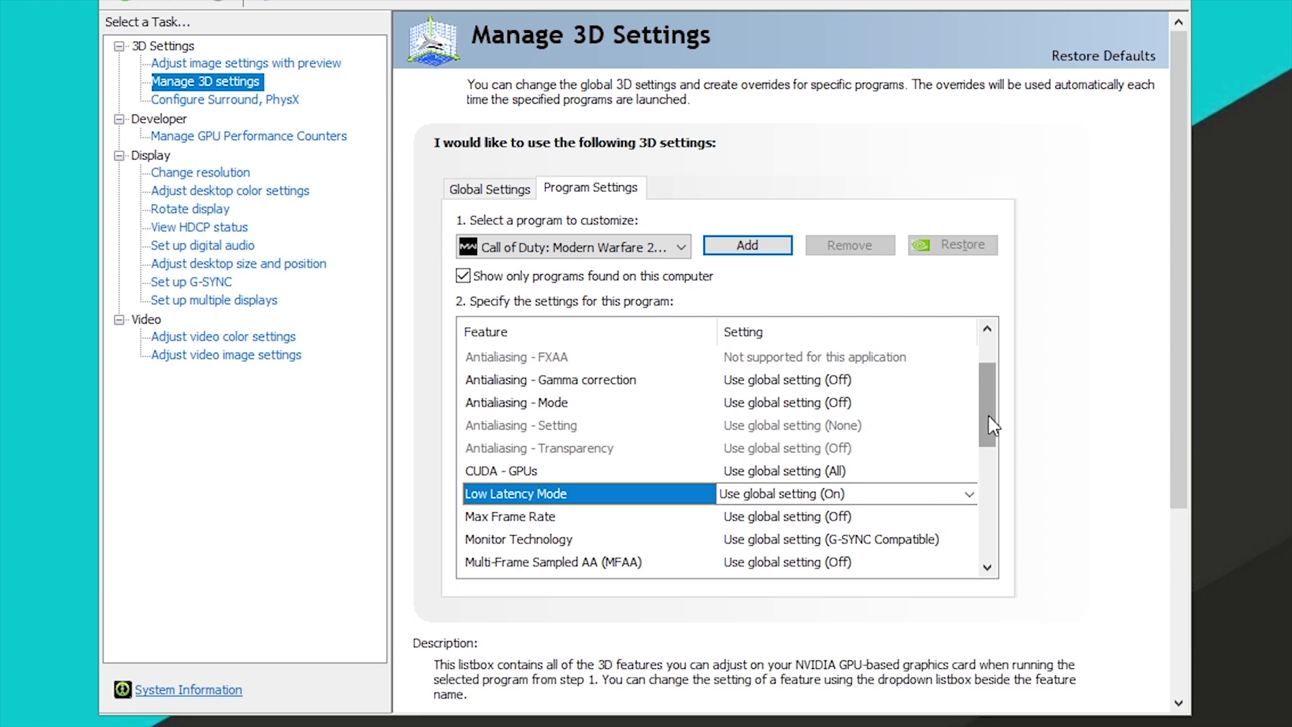
scroll(673, 471, "down", 1)
left_click(585, 450)
left_click(869, 454)
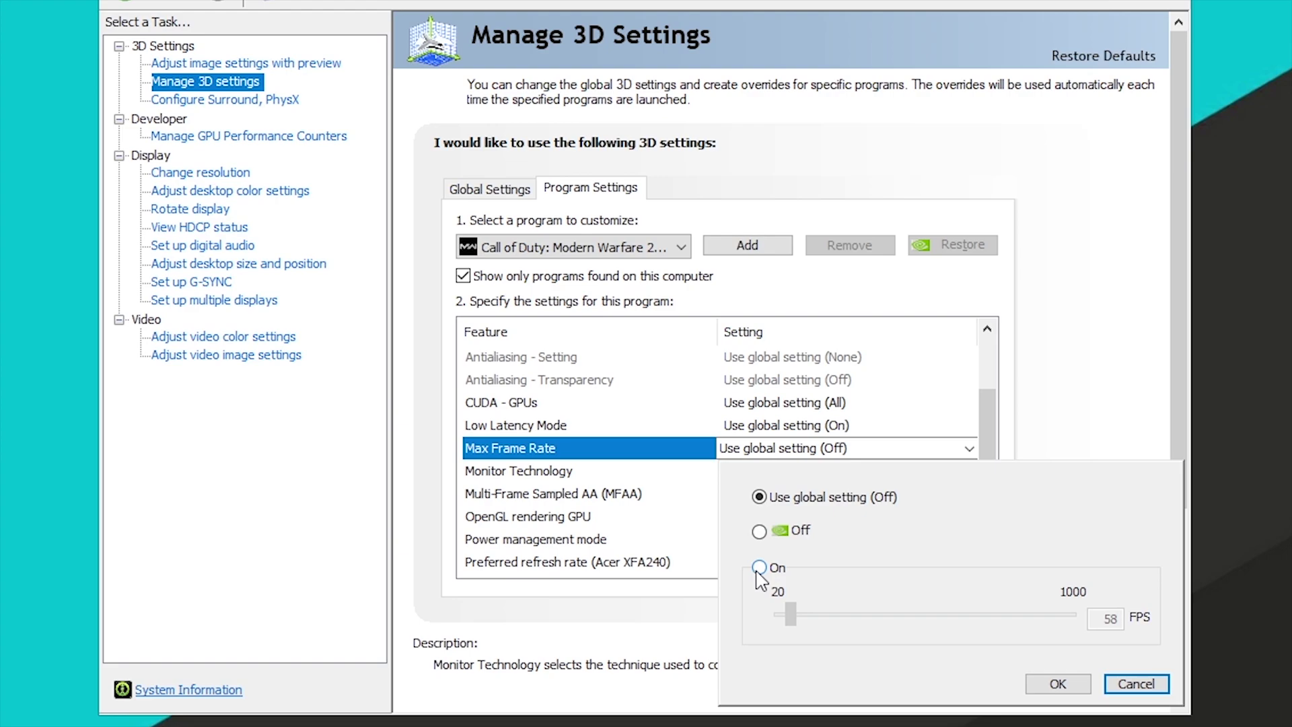
left_click(985, 406)
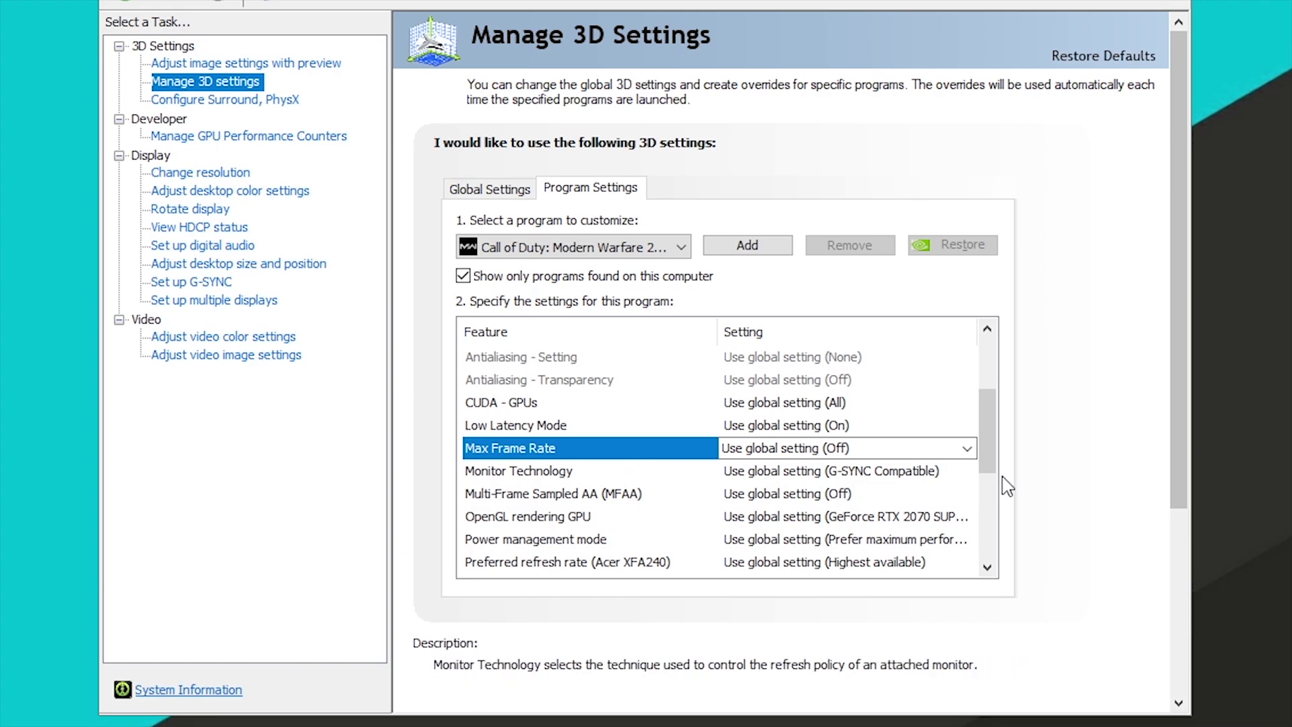
scroll(993, 444, "down", 1)
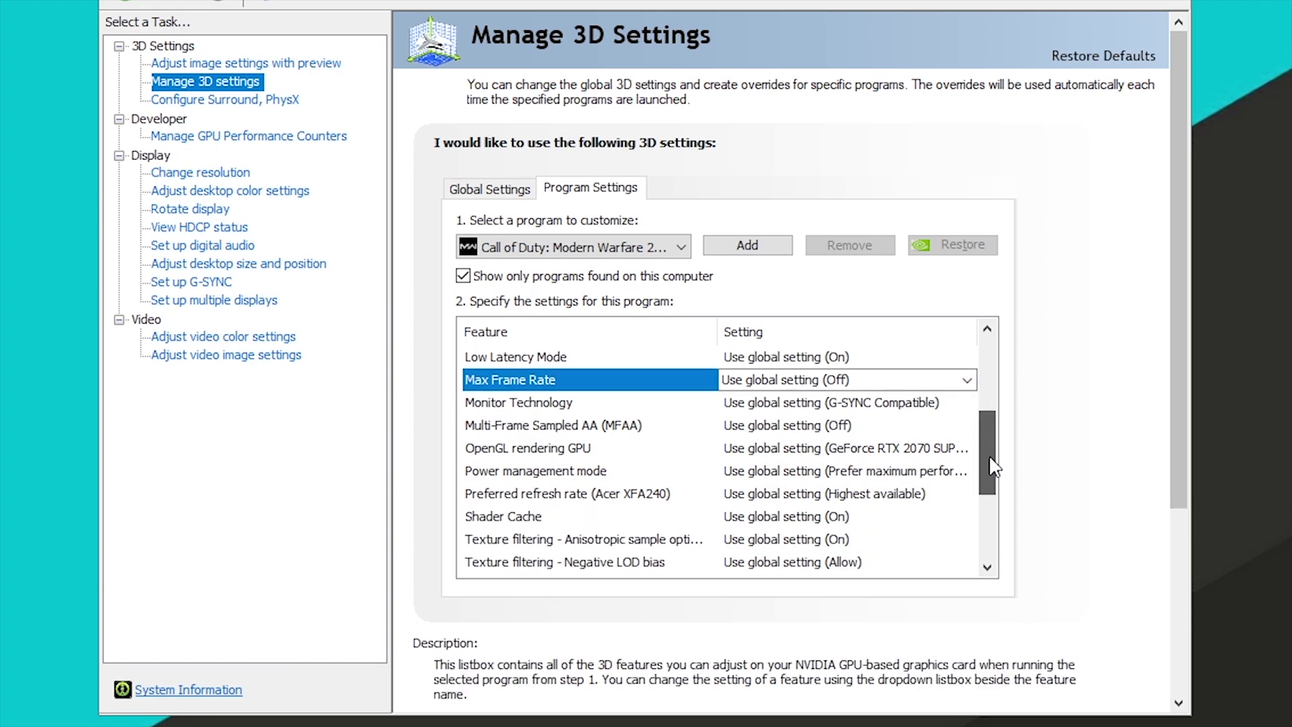
Step: For Call of Duty, use GeForce RTX 2070 SUPER for OpenGL and Prefer maximum performance power mode
left_click(873, 454)
left_click(868, 507)
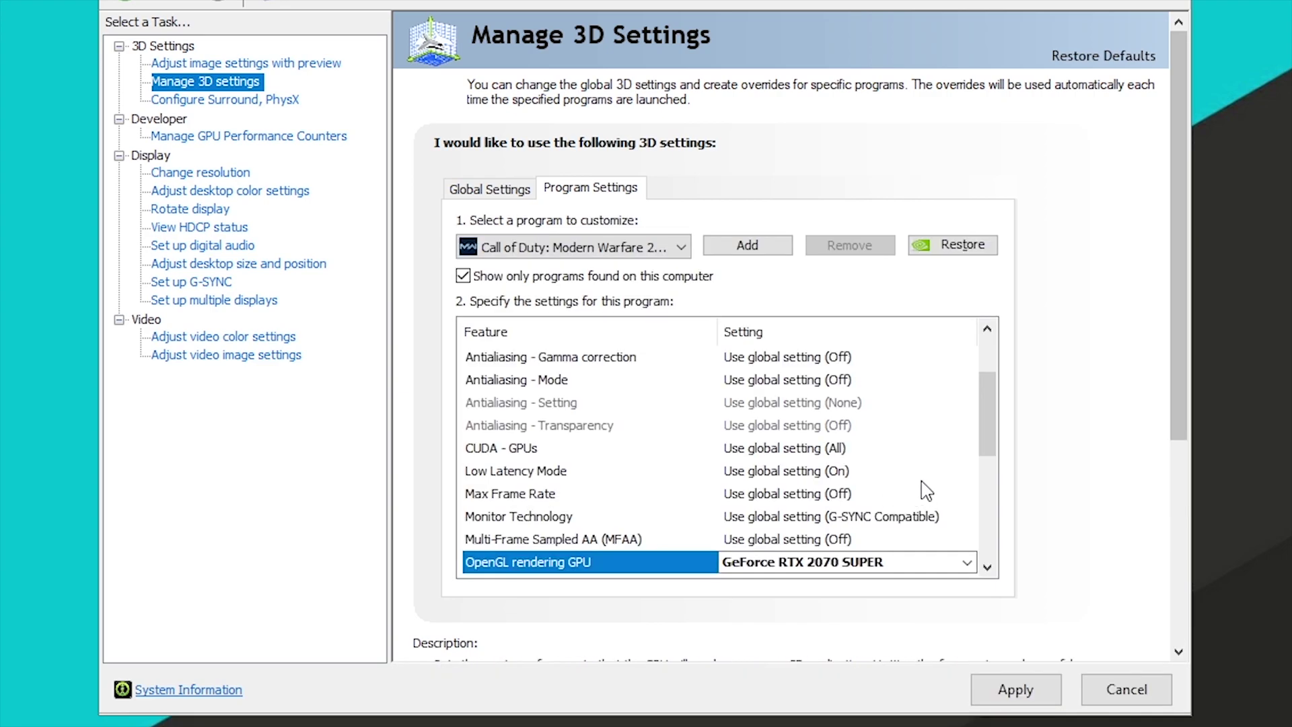
left_click_drag(989, 417, 989, 476)
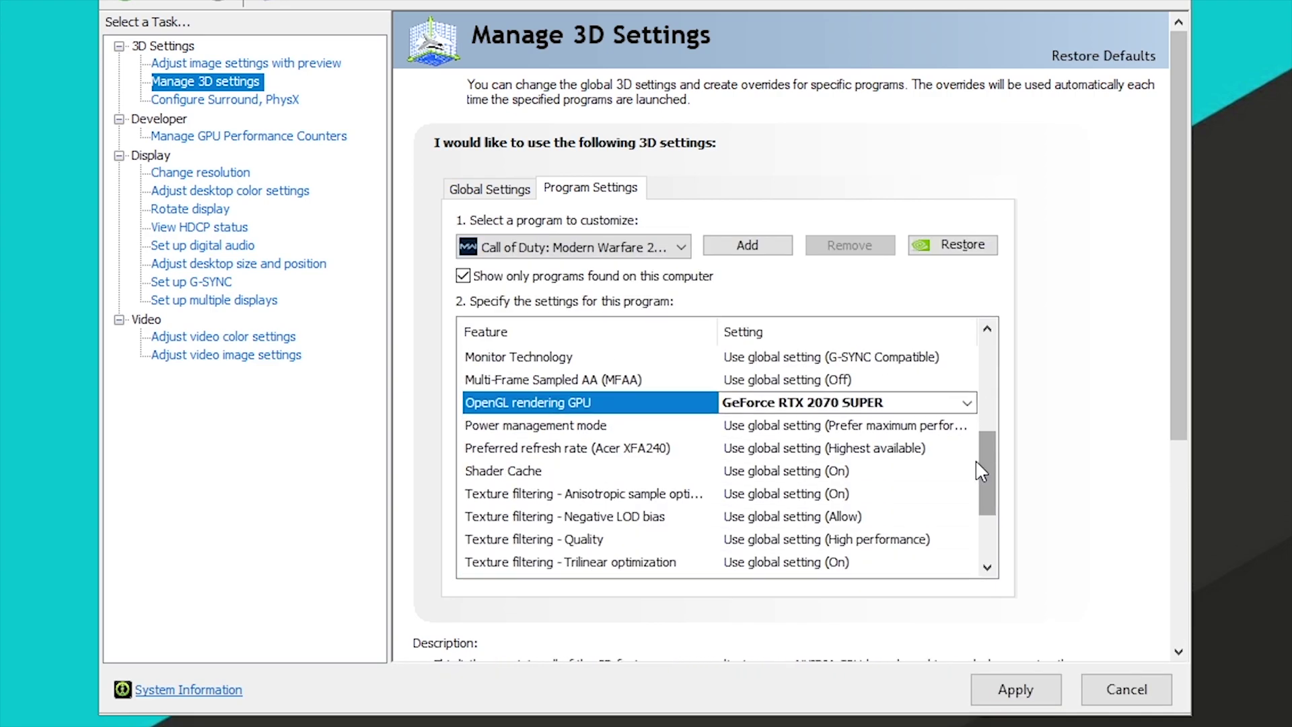
left_click(847, 425)
left_click(847, 426)
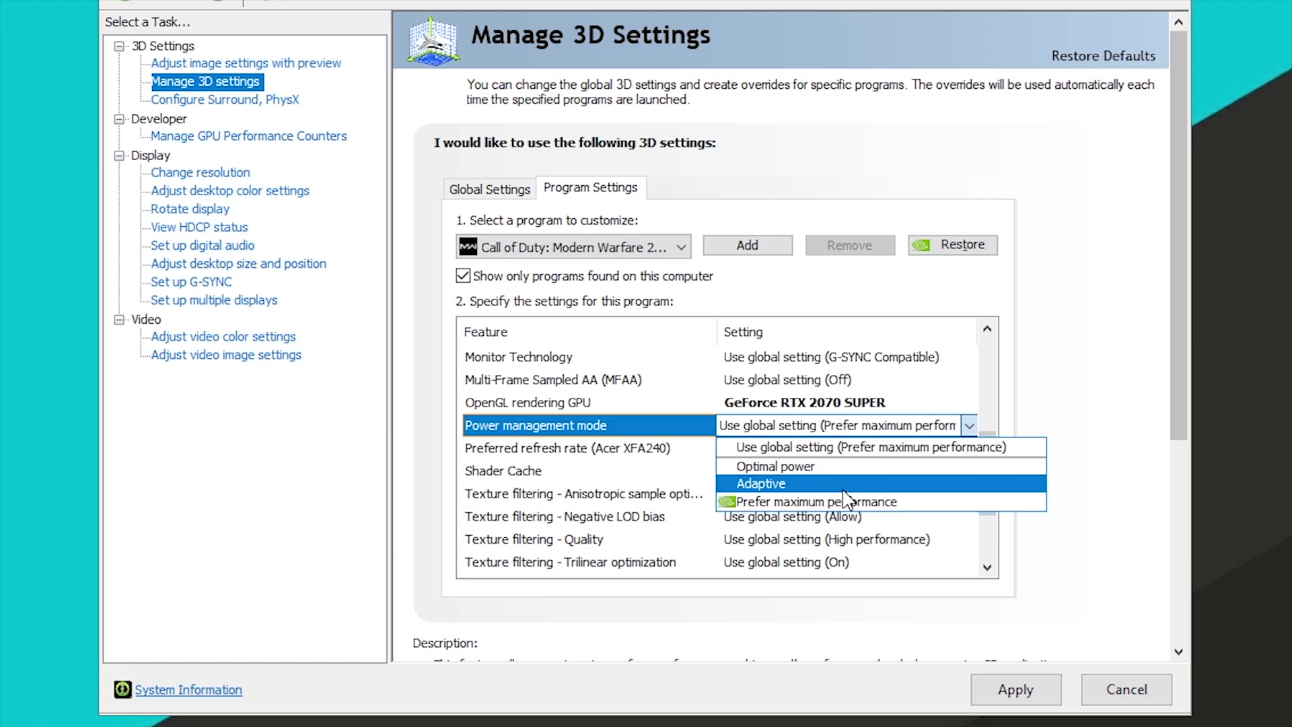
left_click(925, 499)
left_click_drag(986, 426, 987, 477)
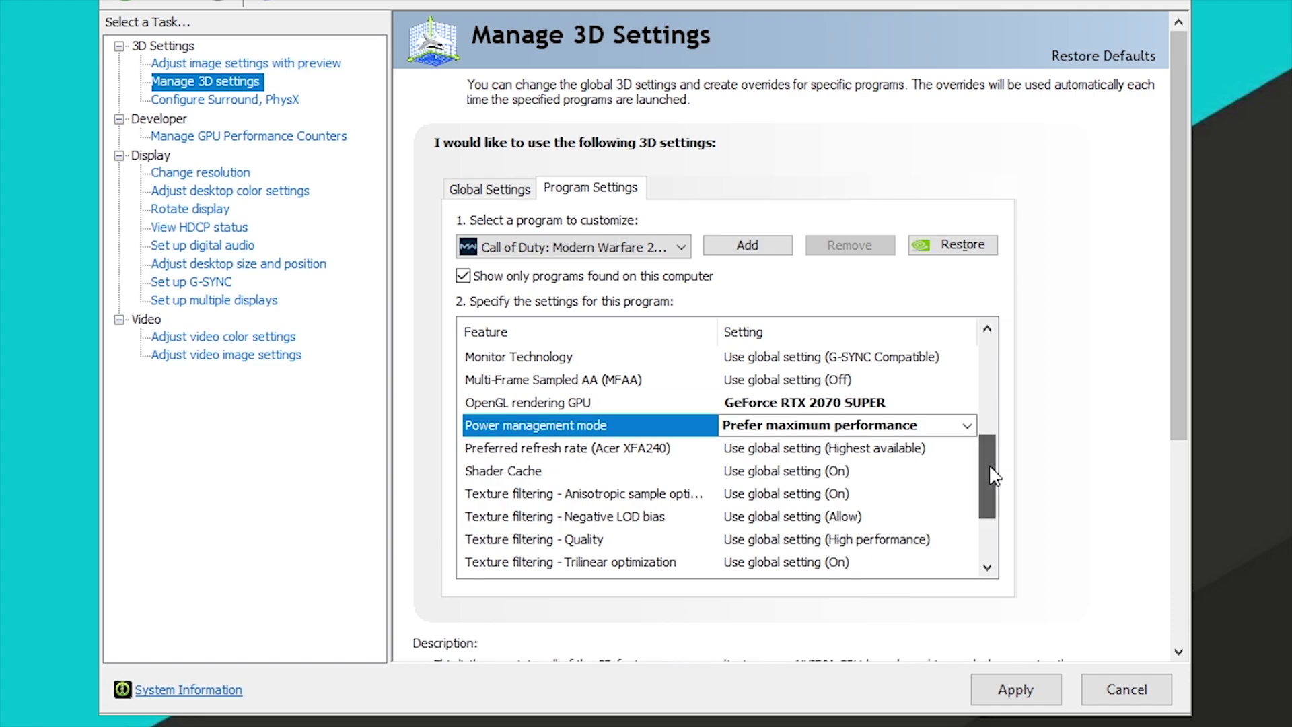
left_click_drag(986, 475, 986, 484)
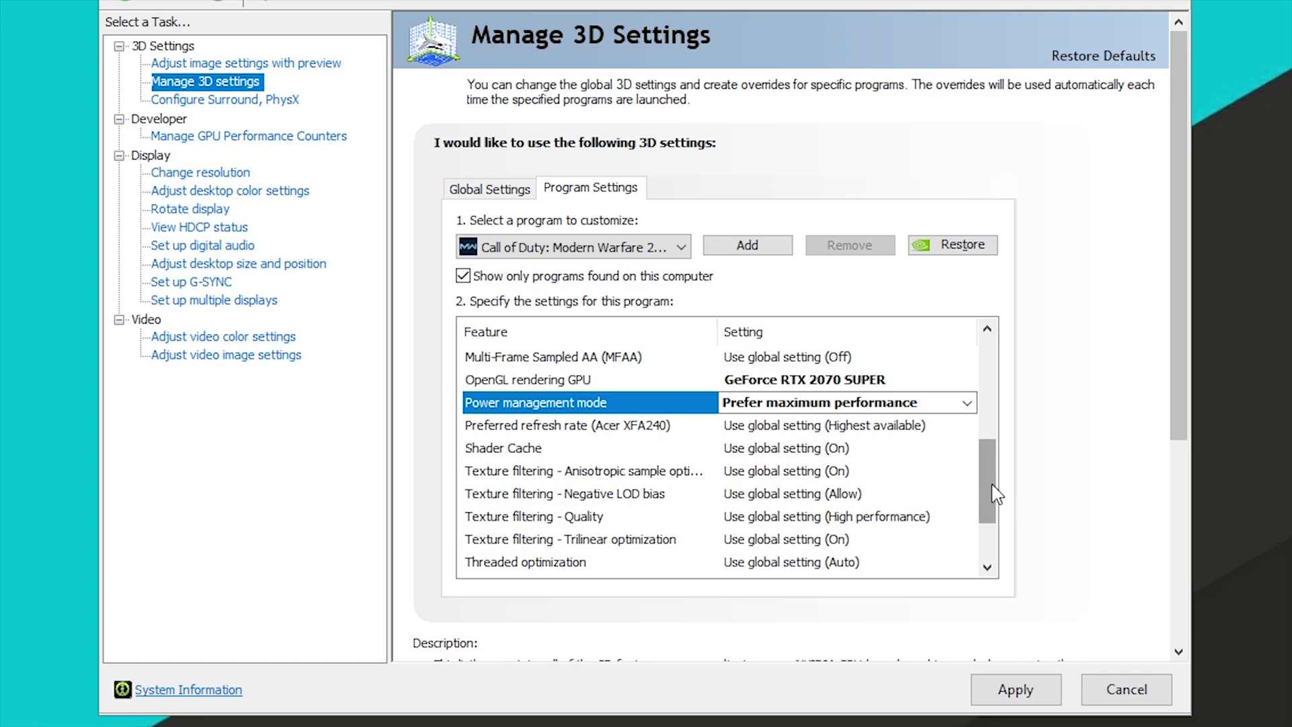
scroll(985, 496, "down", 1)
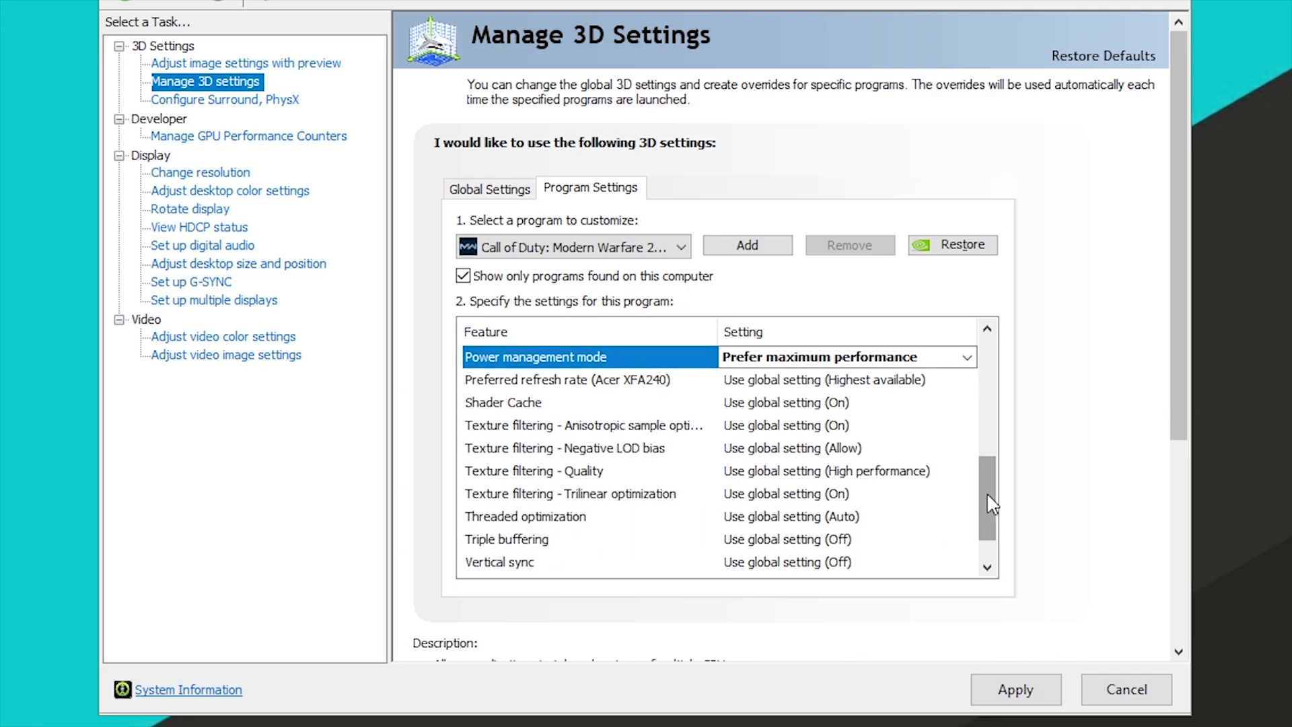
scroll(987, 495, "down", 1)
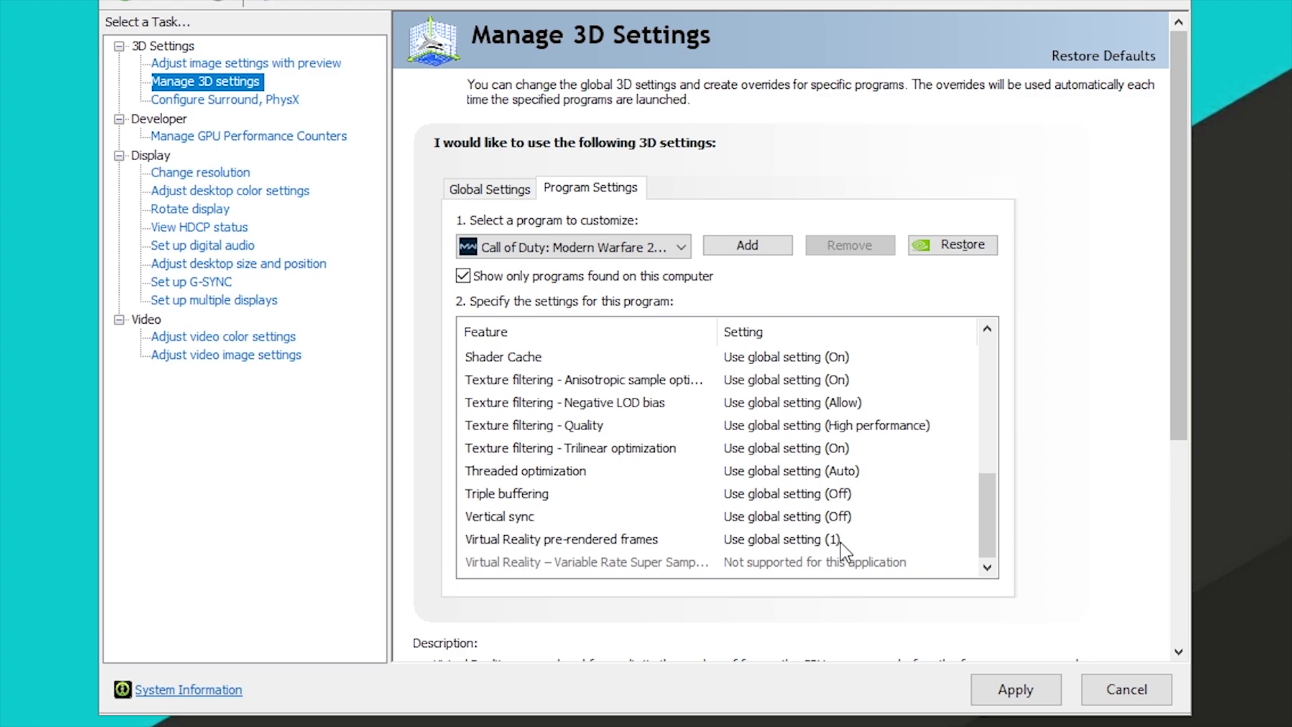
Step: Apply the Call of Duty 3D settings, then check that the %temp% folder is empty and close it
left_click(1002, 699)
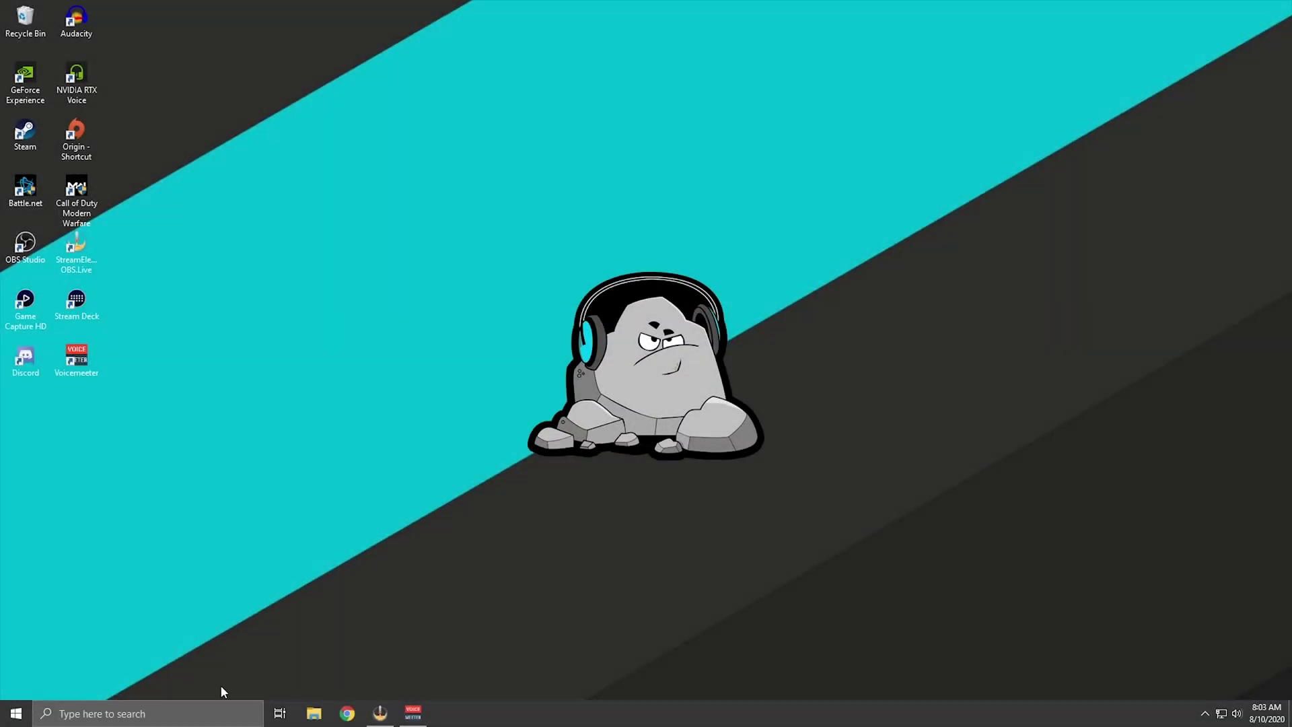
left_click(93, 718)
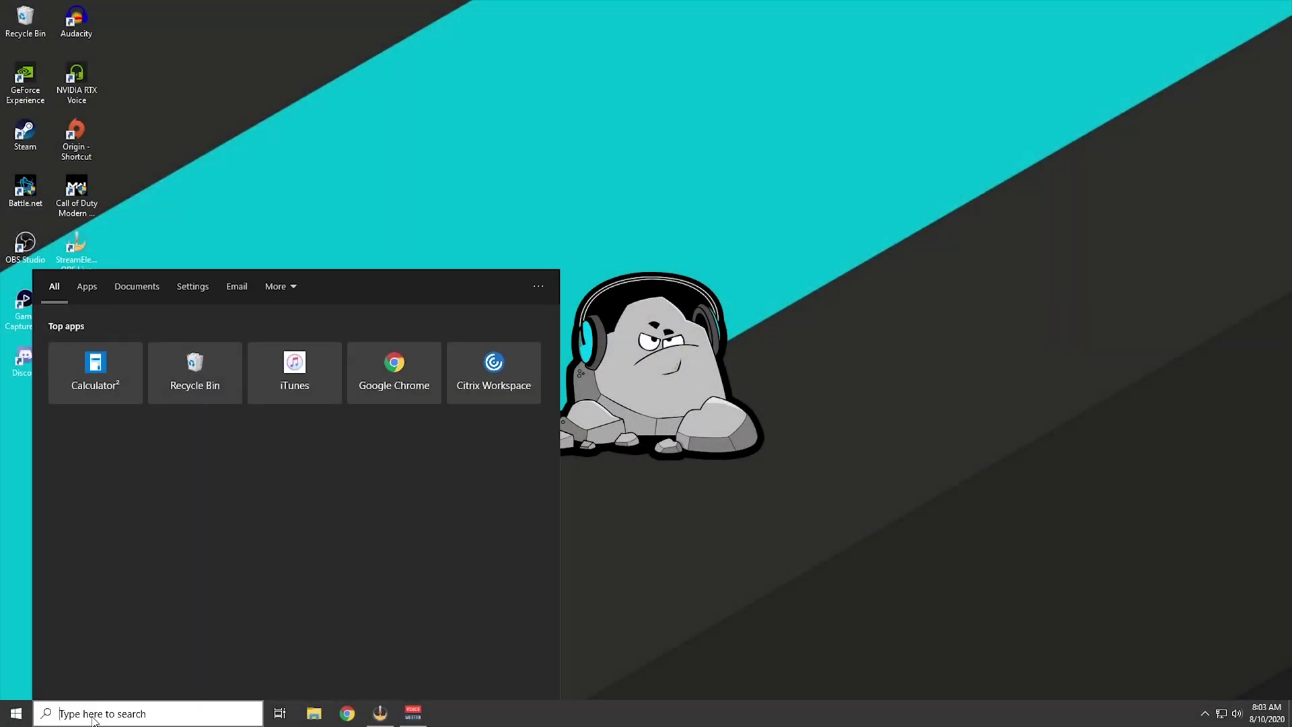
type("%te")
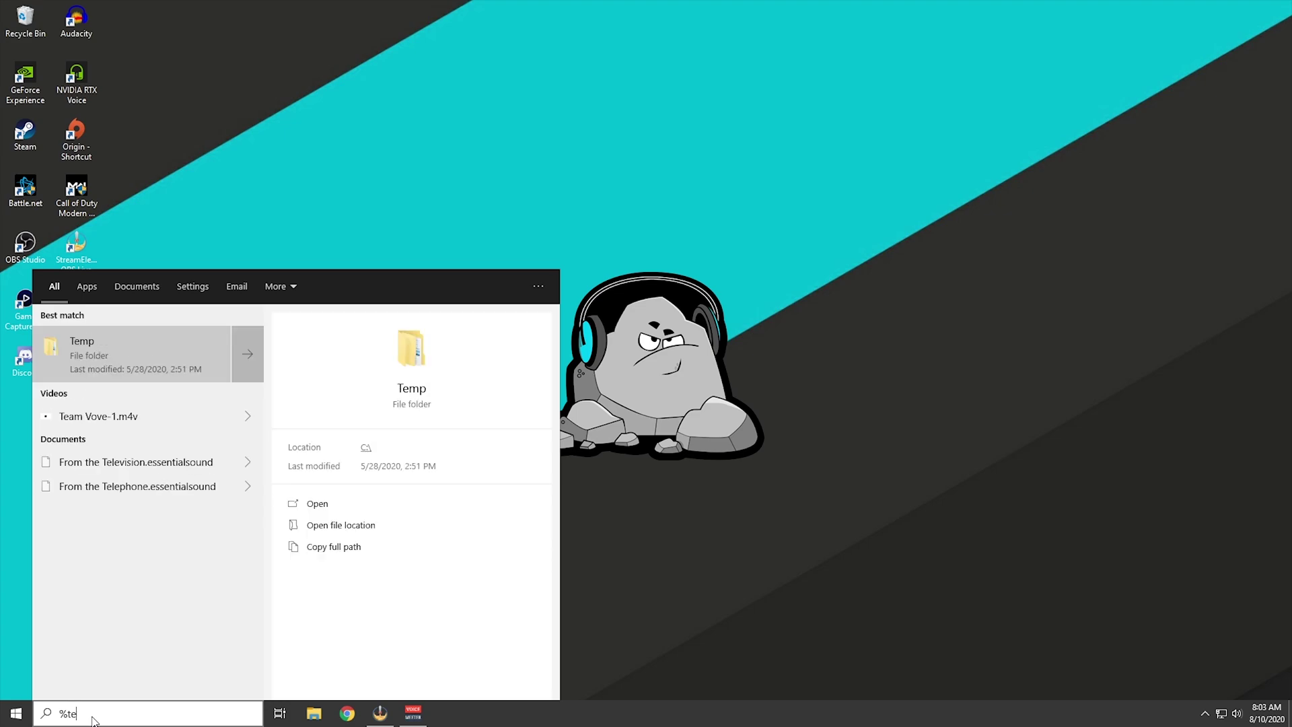
type("mp%")
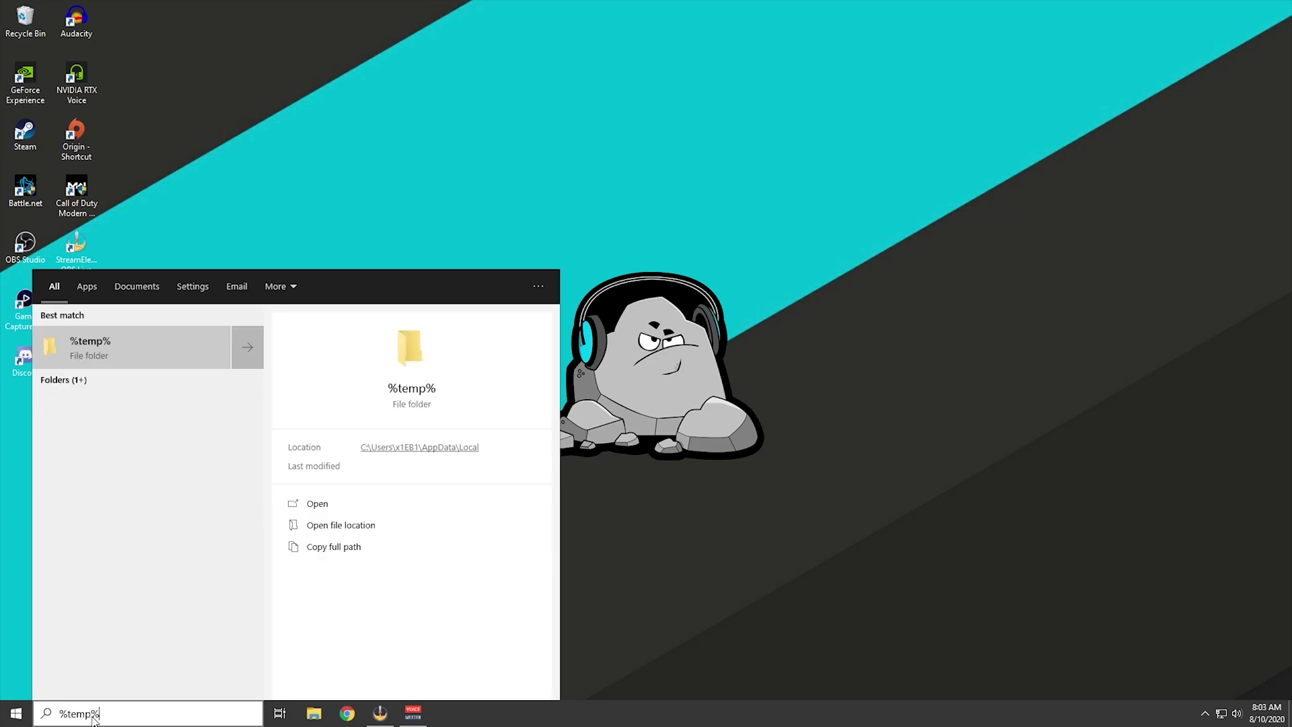
key("Return")
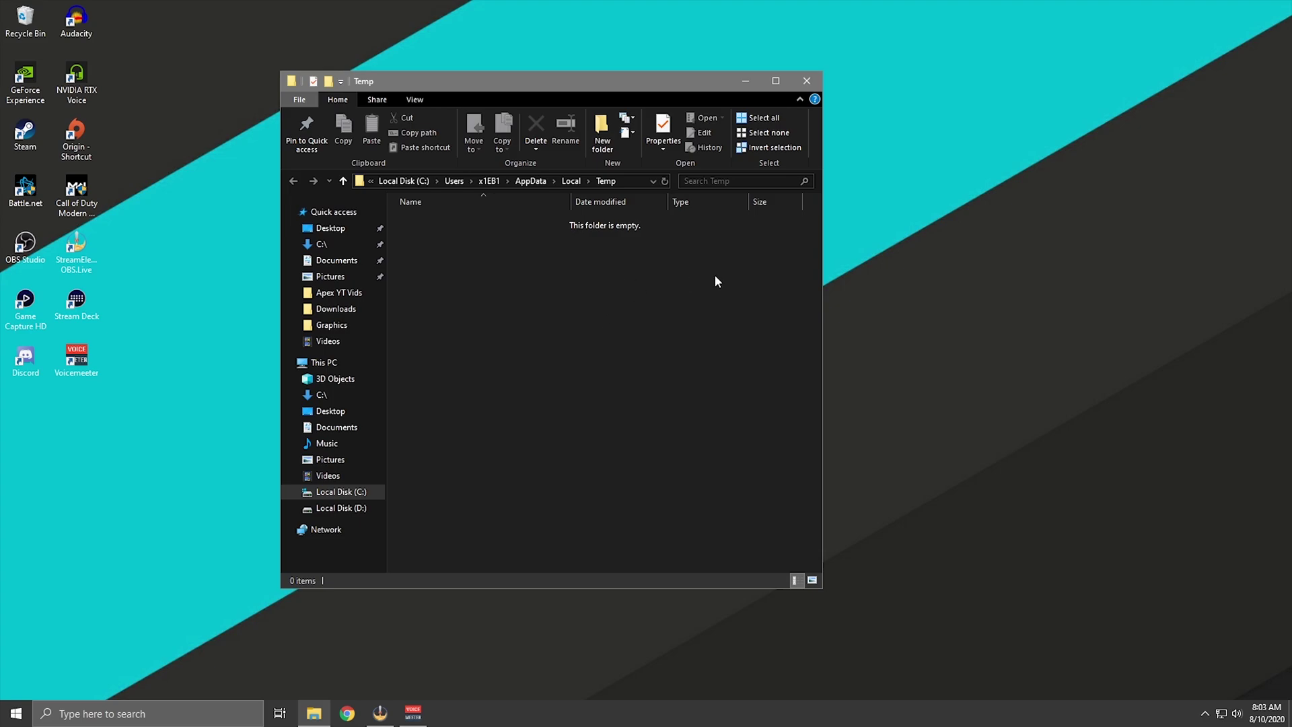
left_click_drag(720, 250, 405, 571)
left_click(806, 81)
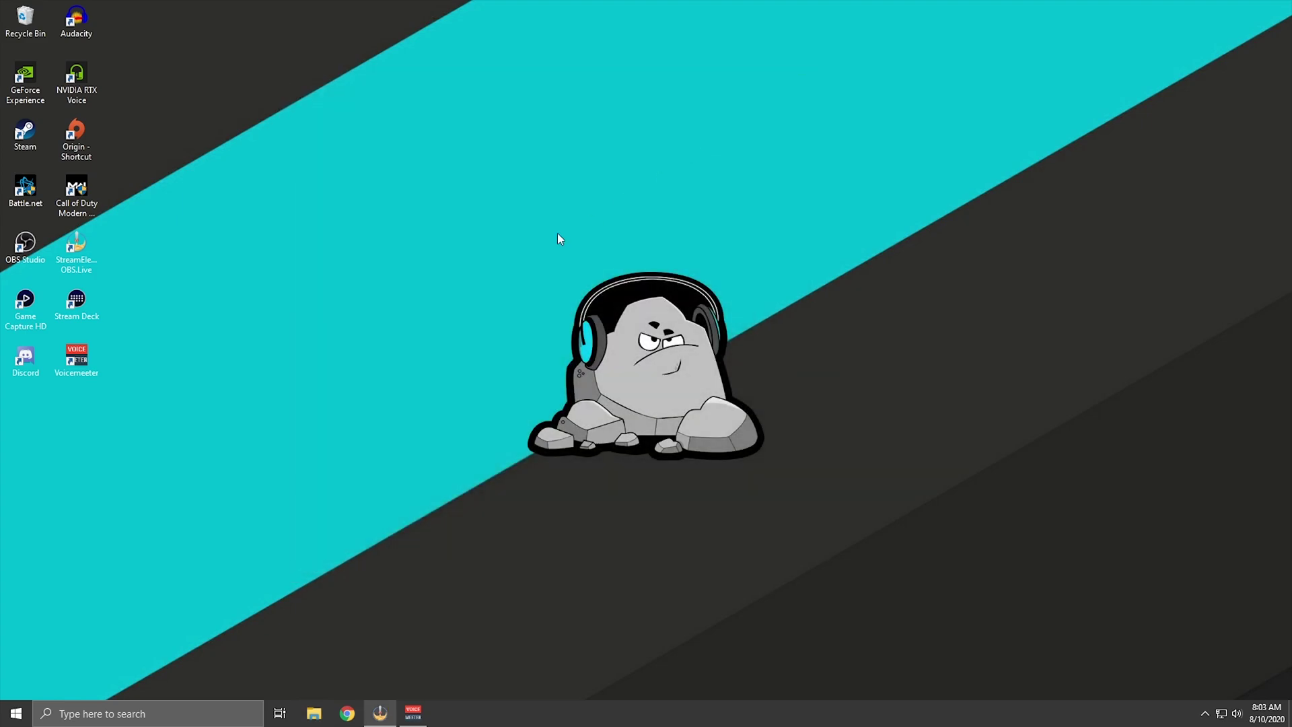
Step: Launch Warzone and go to Options to reach the Graphics settings
left_click(455, 325)
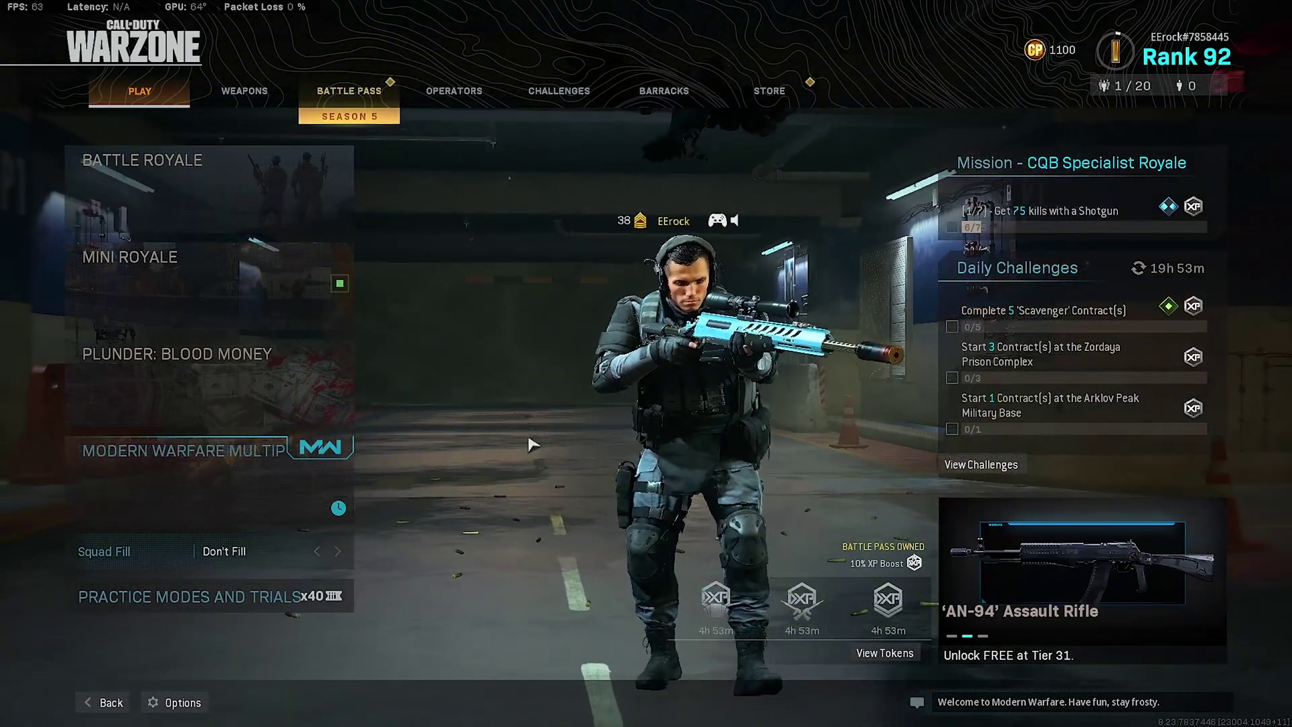
left_click(169, 702)
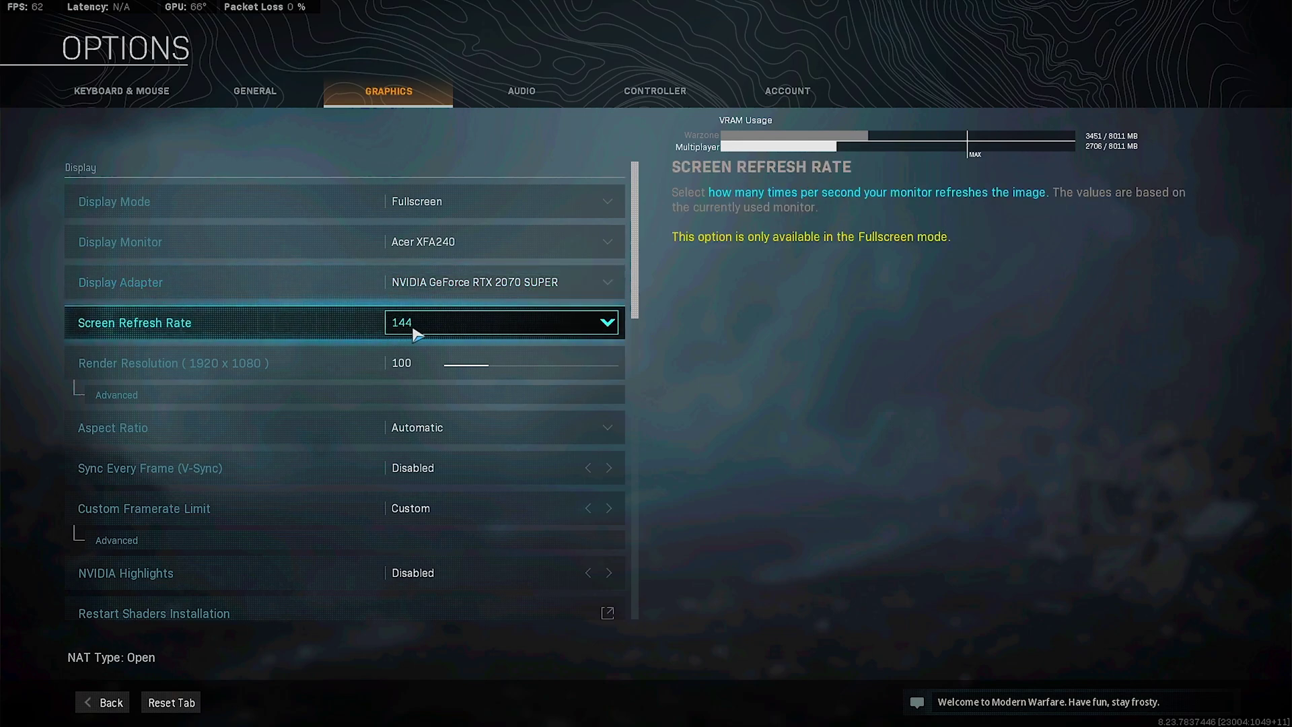
left_click(611, 328)
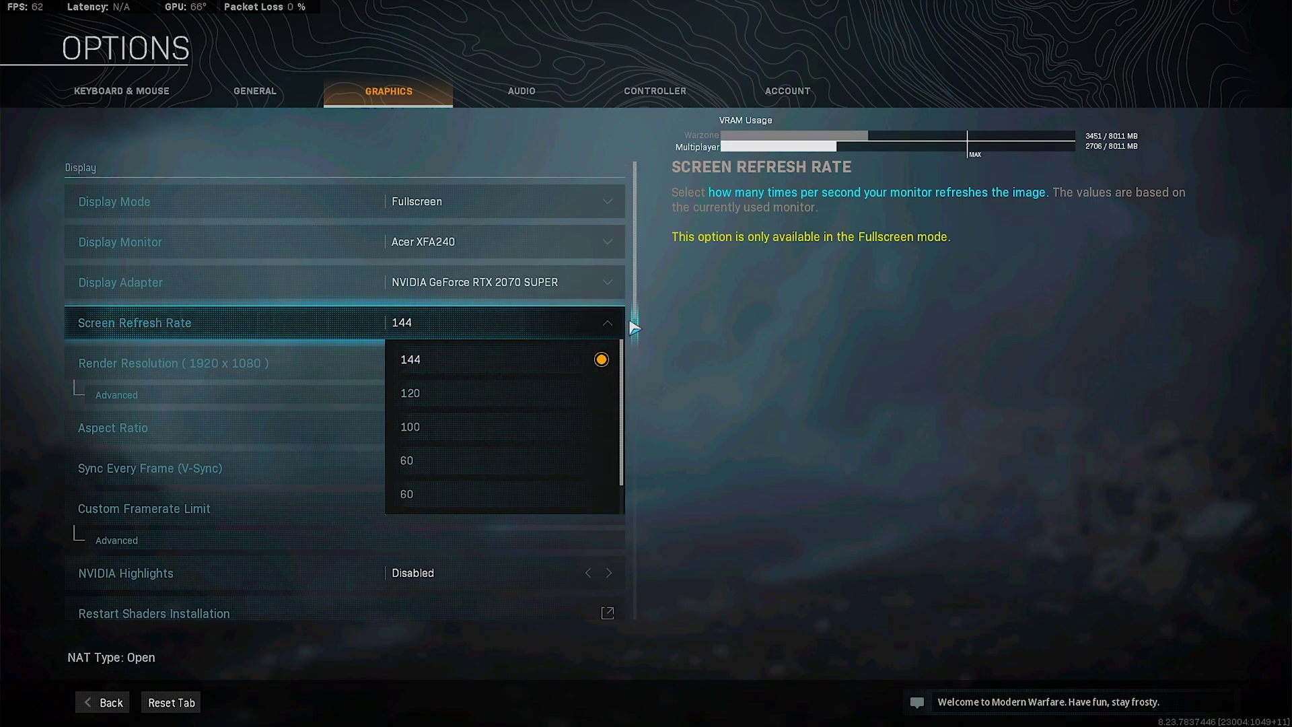
left_click(730, 334)
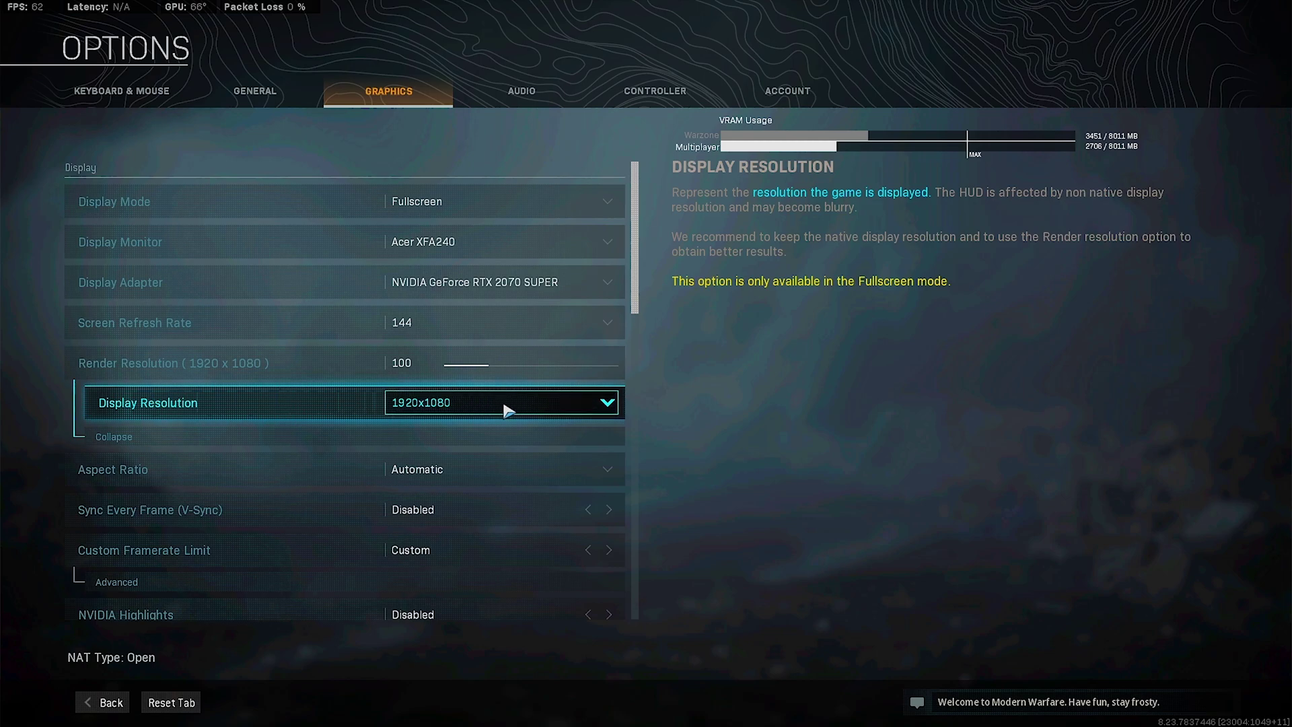
left_click(608, 403)
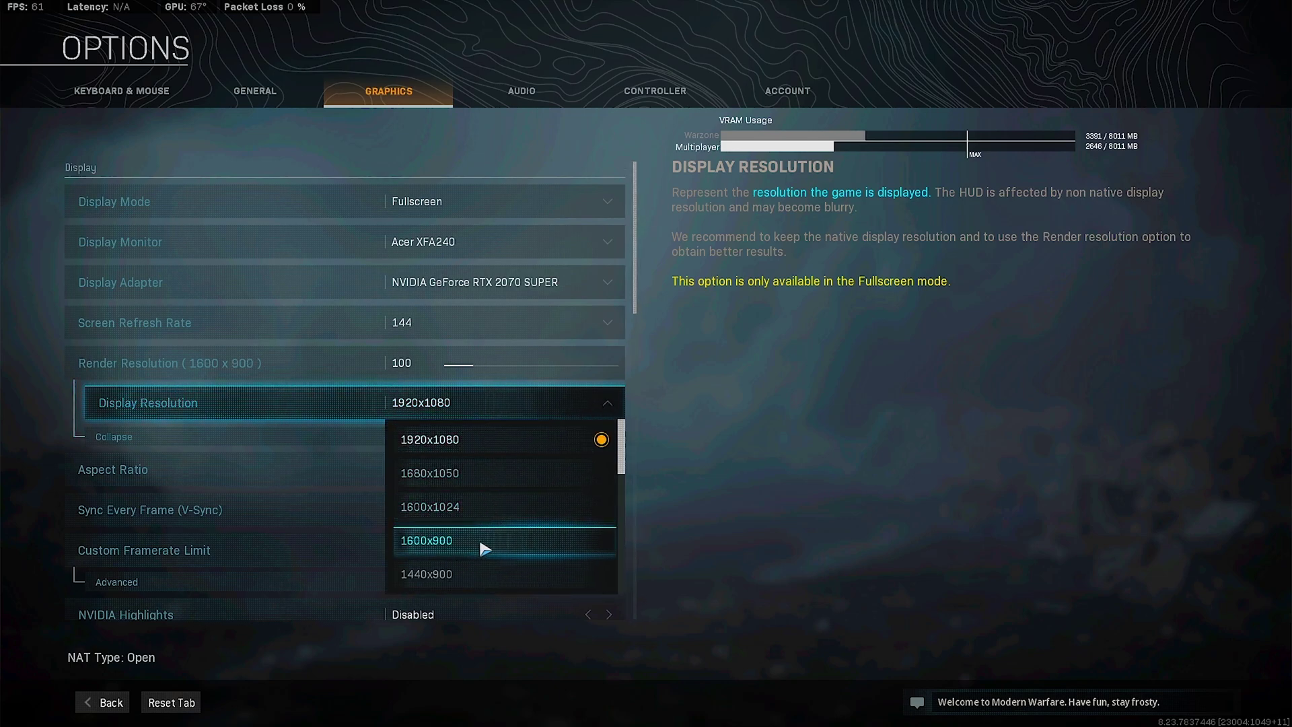
left_click(753, 427)
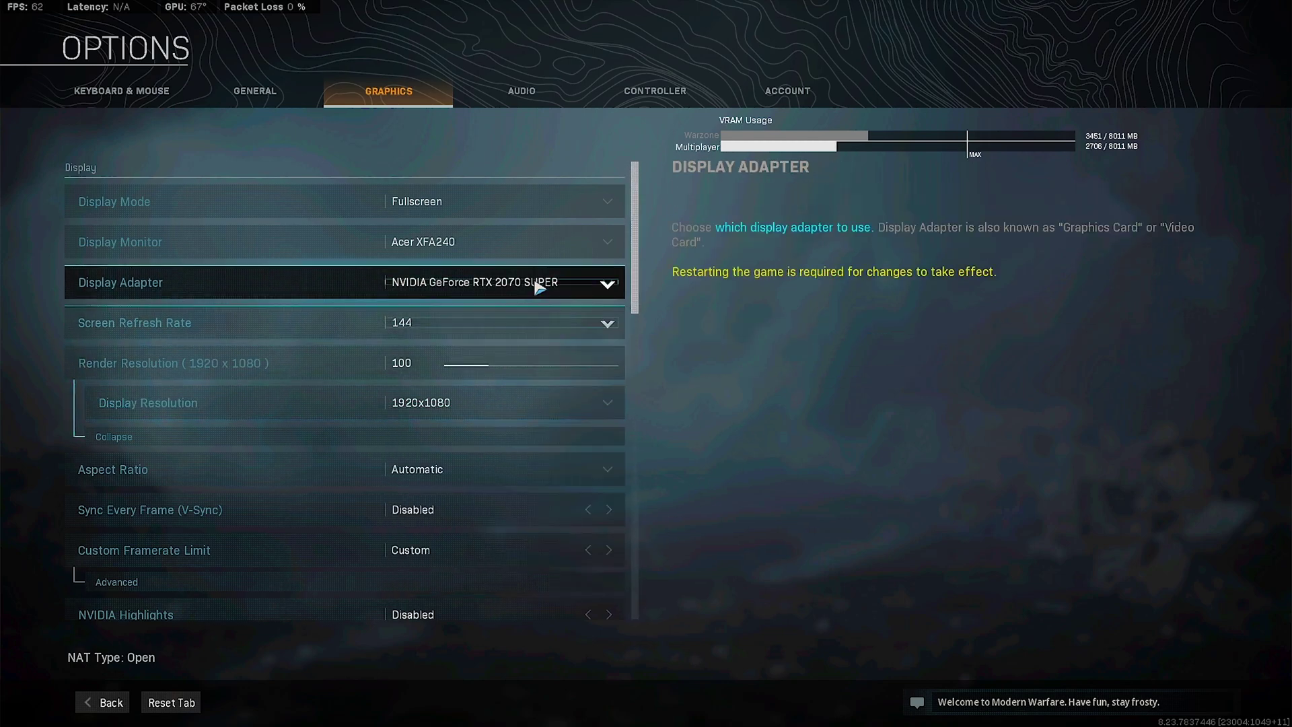
Step: Under the advanced Custom Framerate Limit, enter 144 for Gameplay and 60 for Menu, keeping Out of Focus at 30
scroll(290, 397, "down", 3)
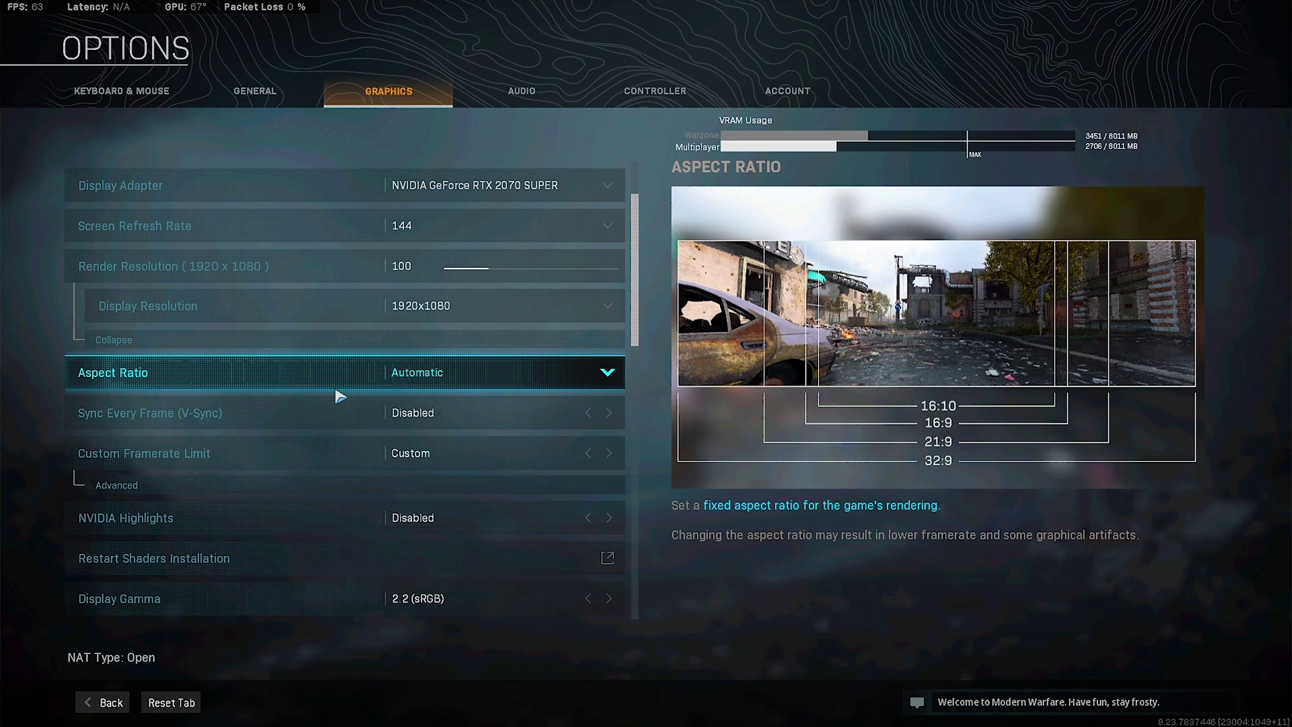
scroll(404, 383, "down", 1)
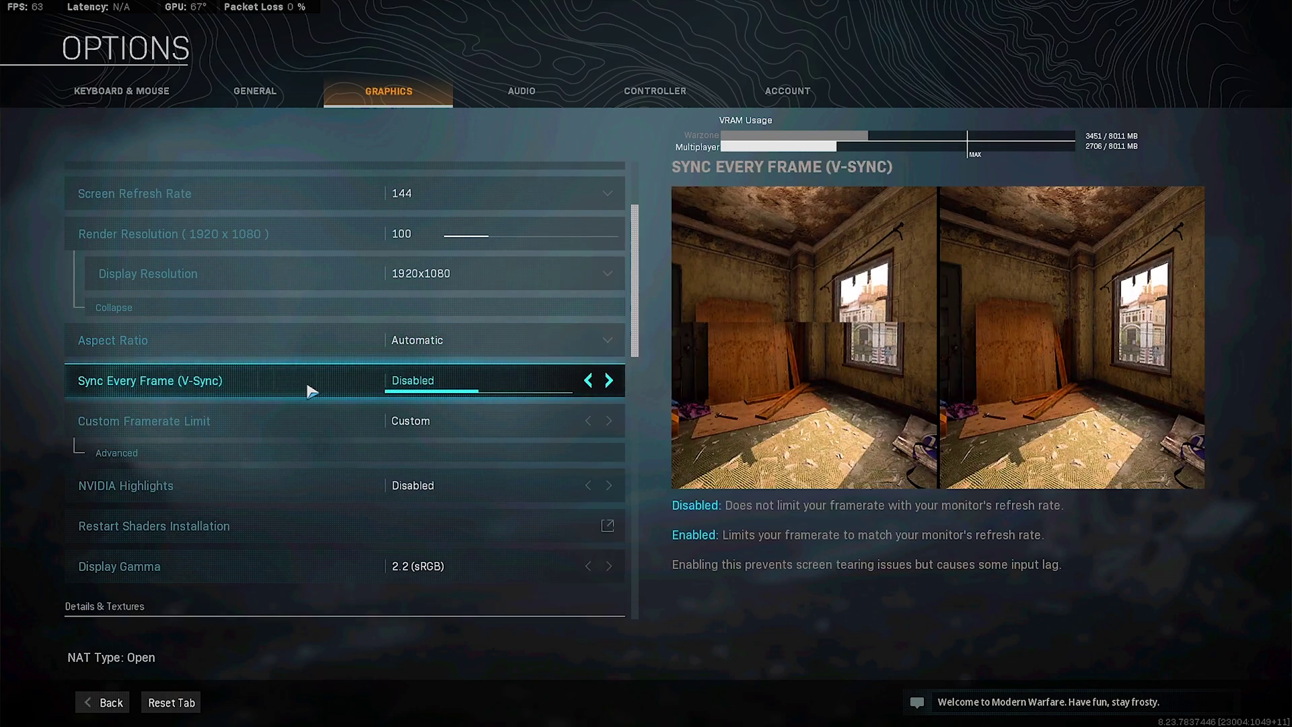
scroll(323, 404, "down", 1)
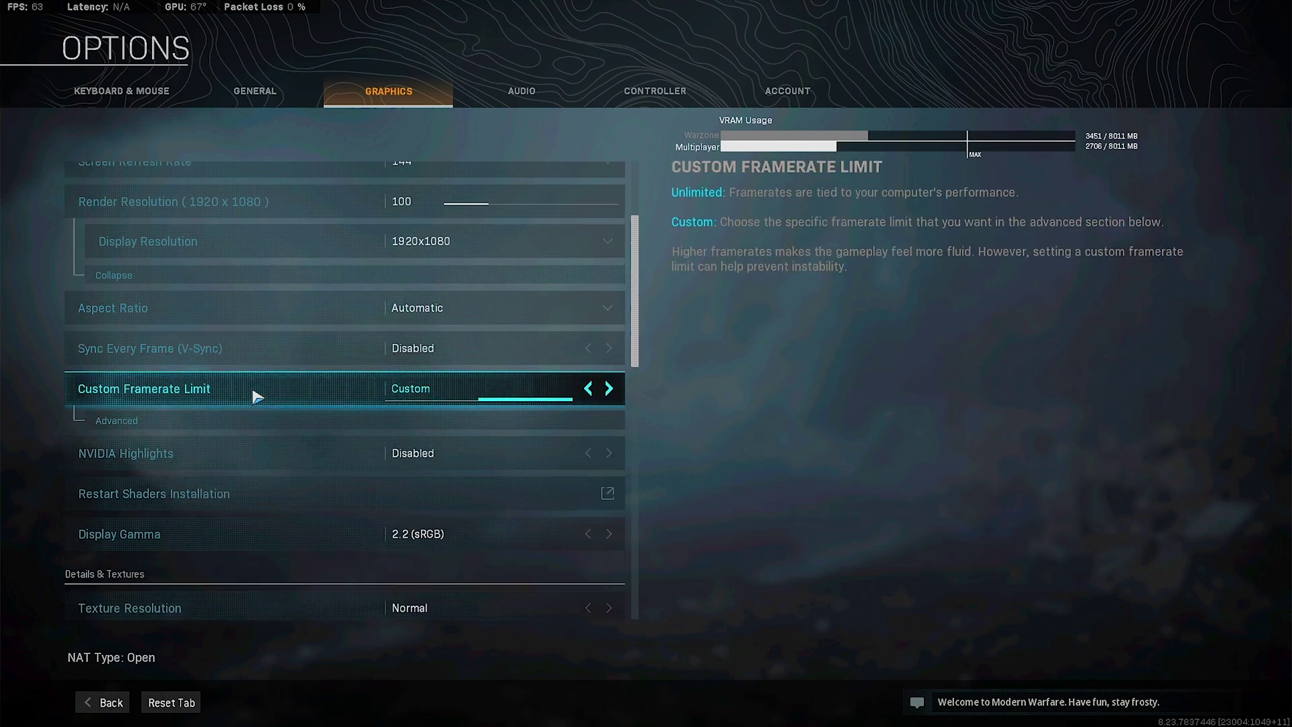
left_click(197, 424)
left_click(406, 430)
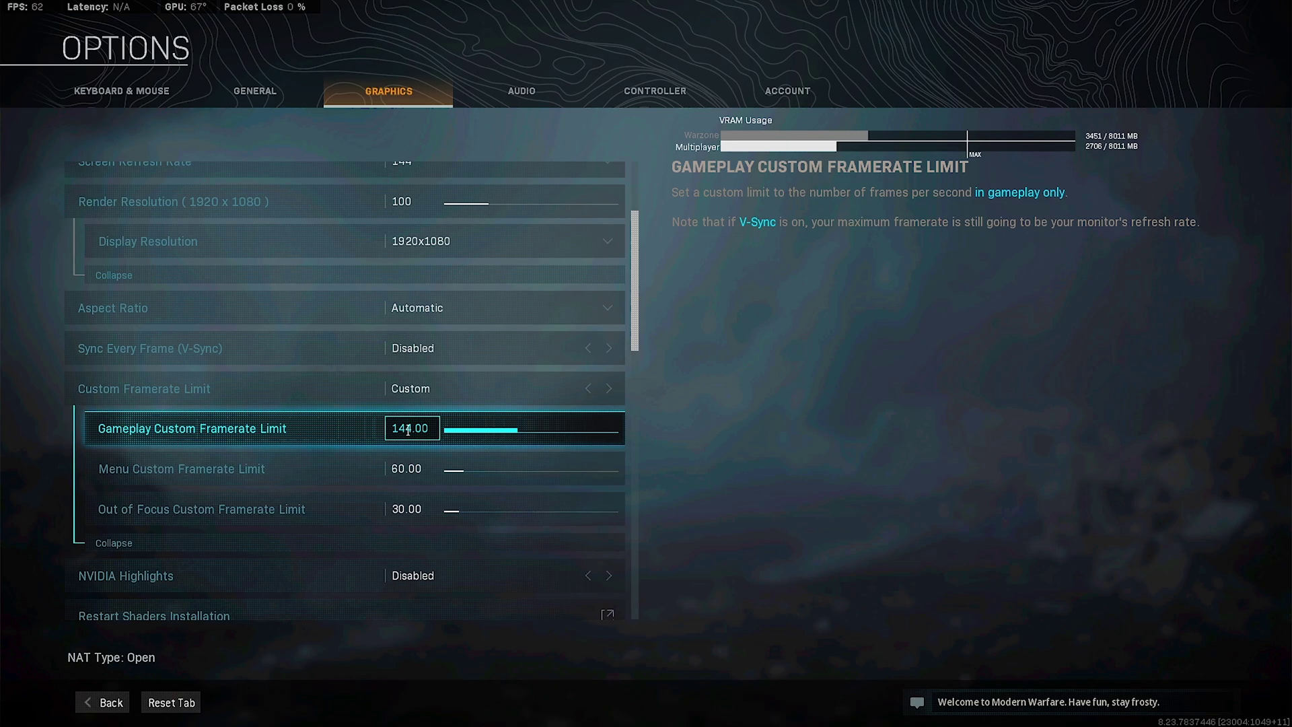
key("Return")
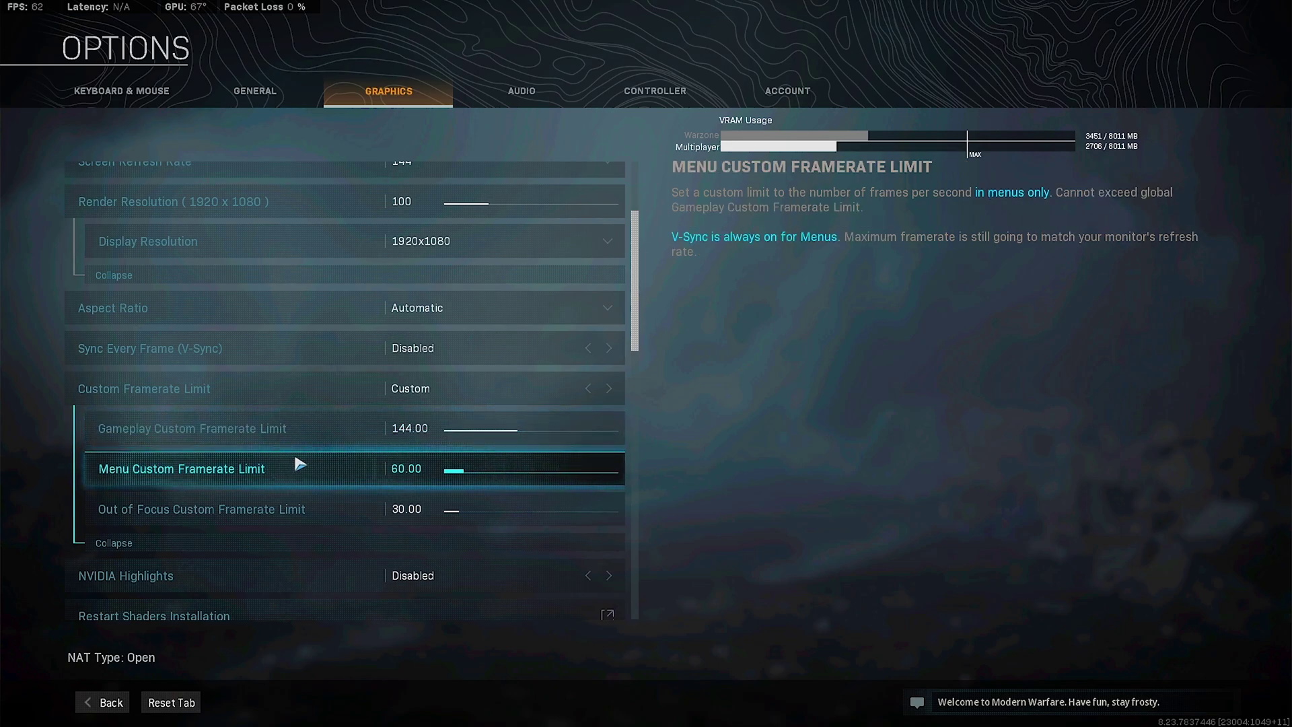
left_click(407, 469)
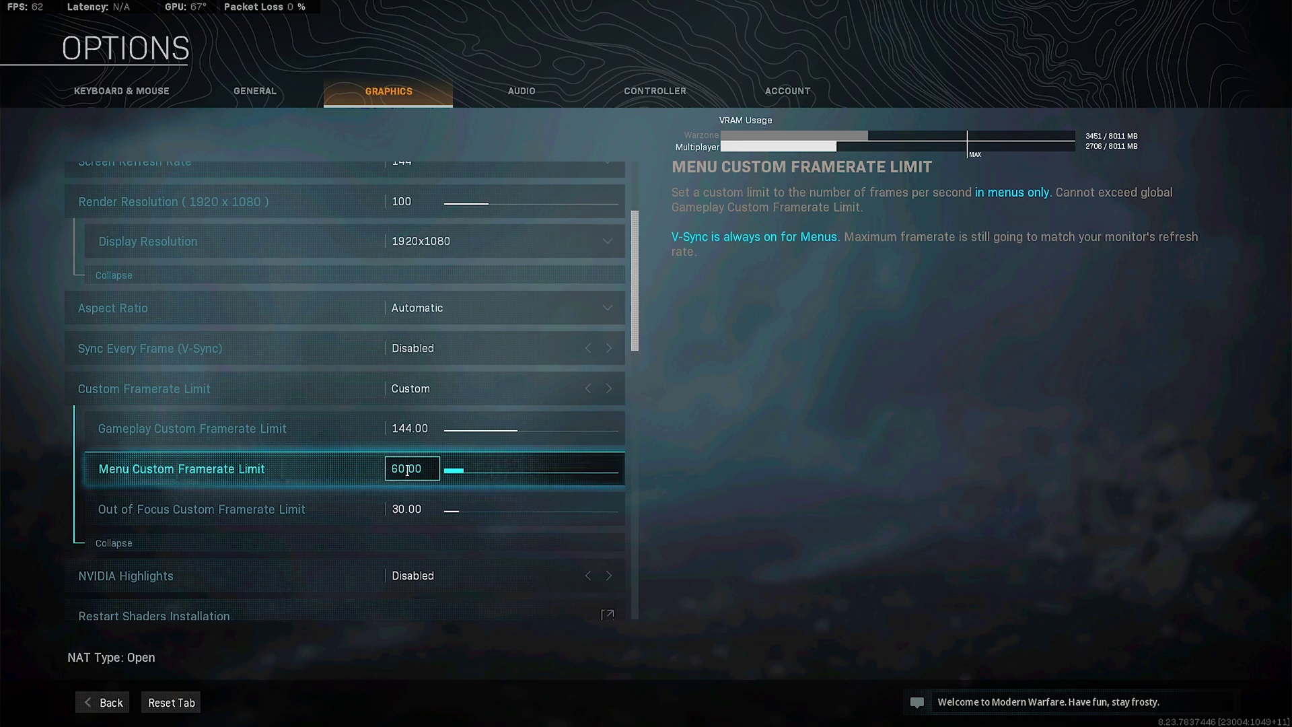
key("Return")
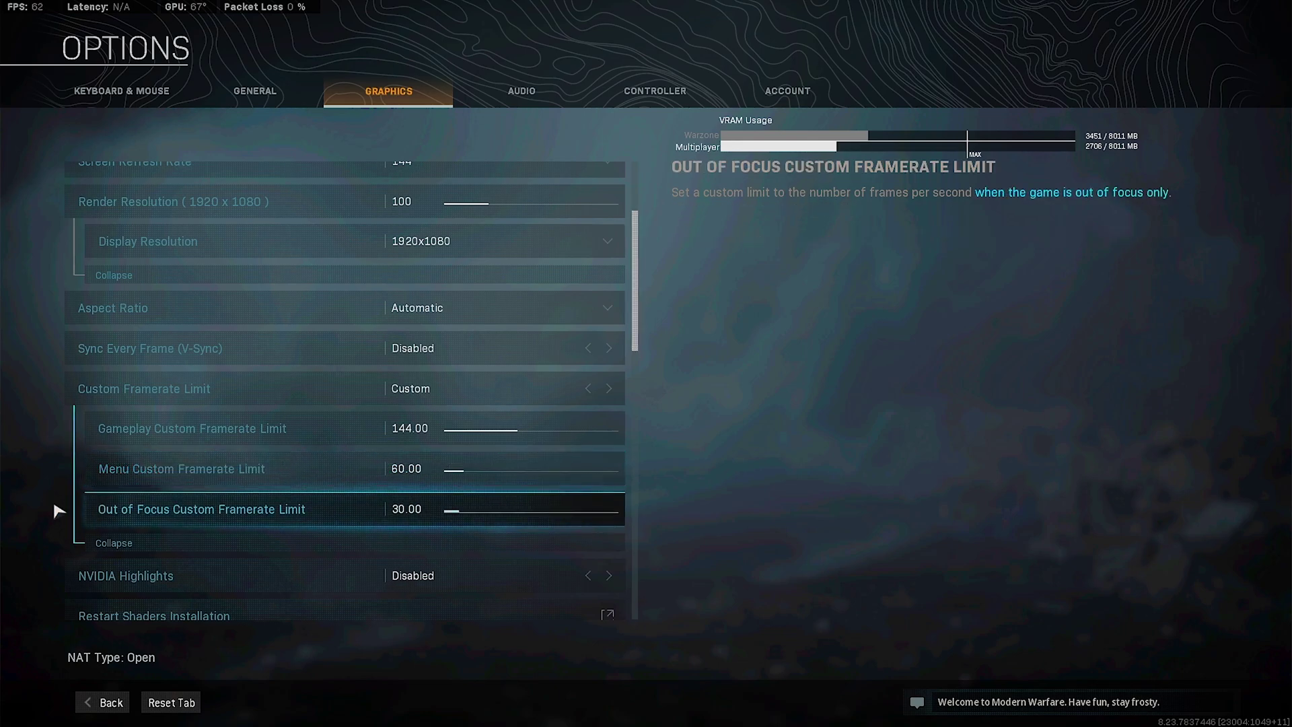
left_click(113, 541)
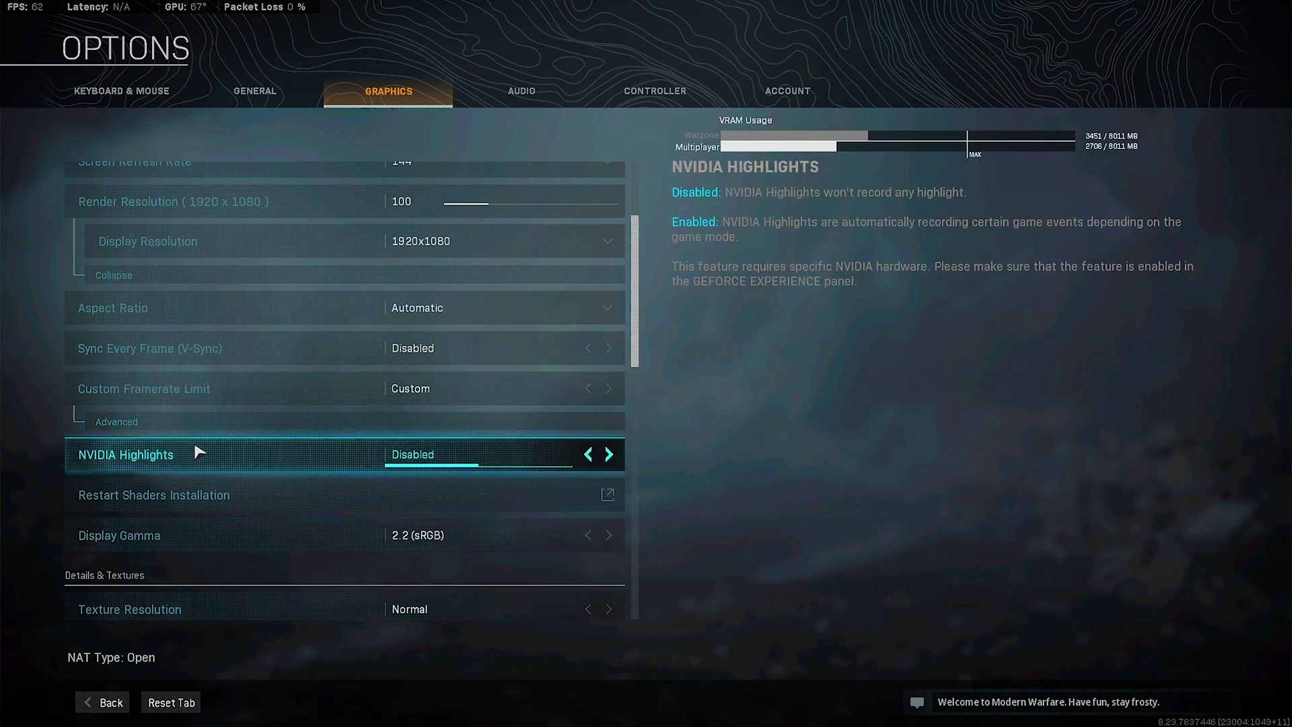
scroll(175, 446, "down", 2)
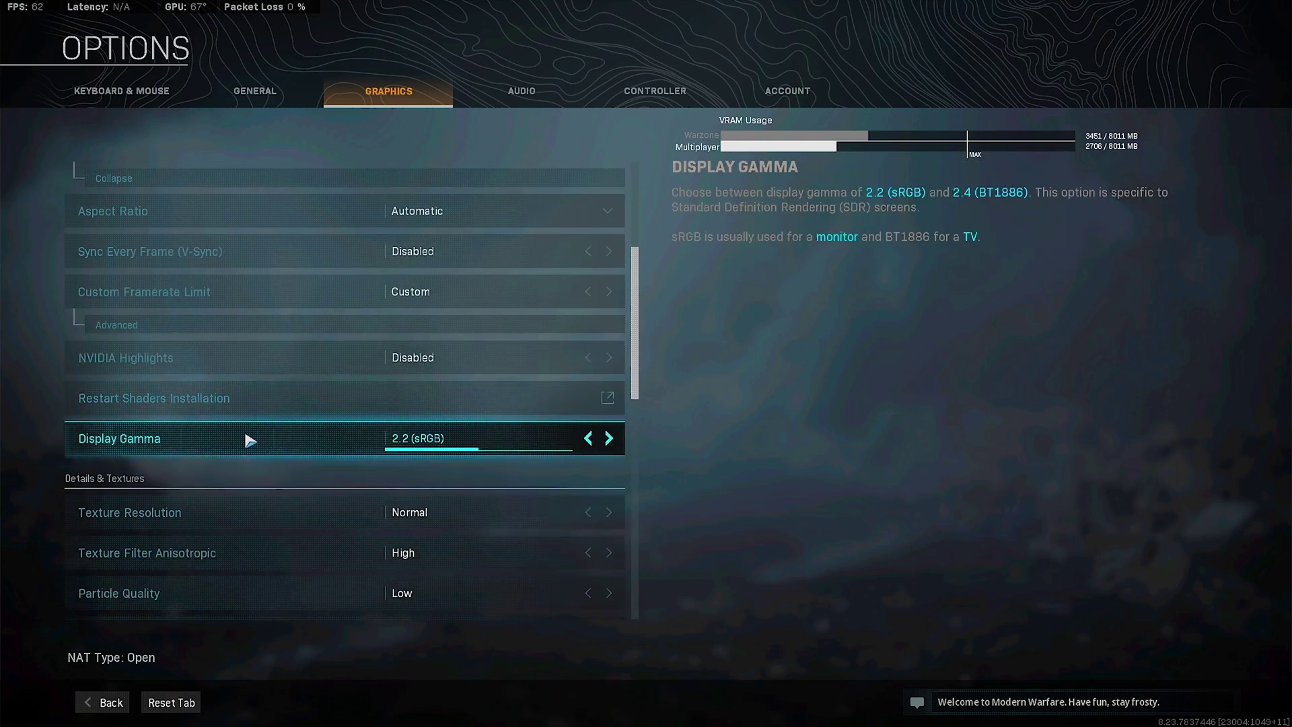
scroll(250, 441, "down", 3)
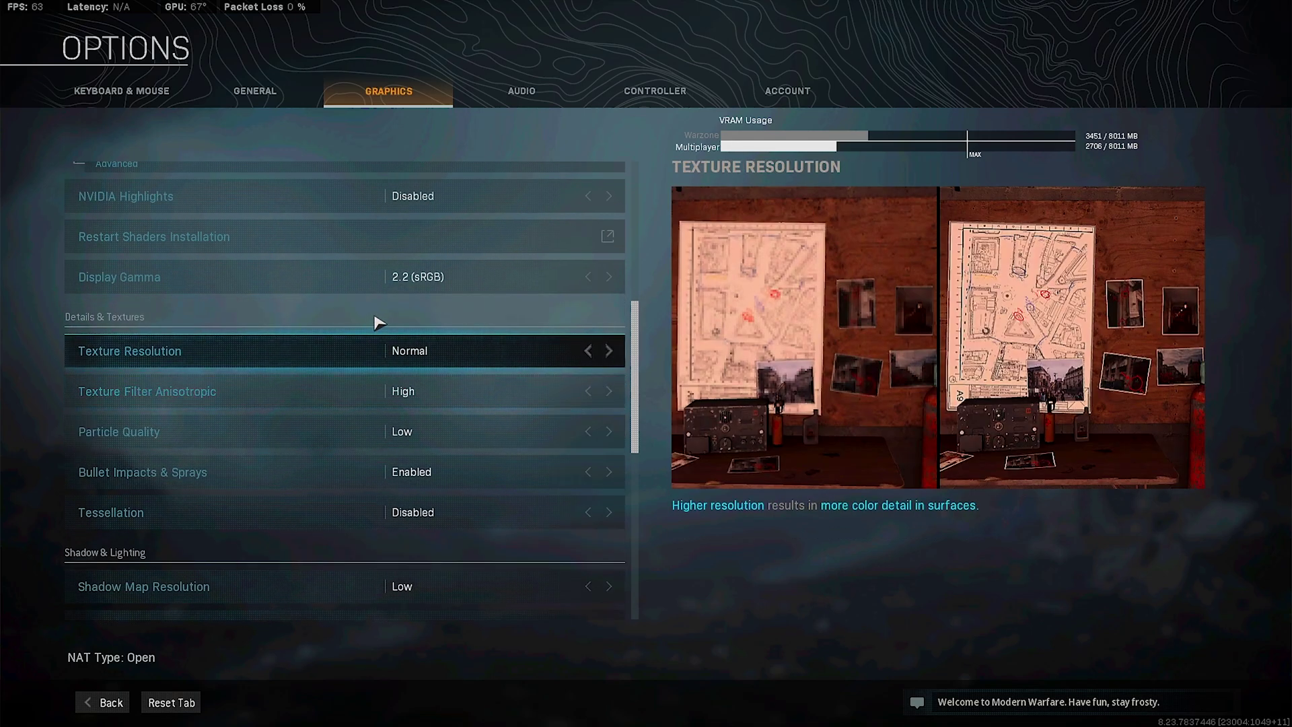
left_click(588, 350)
left_click(588, 351)
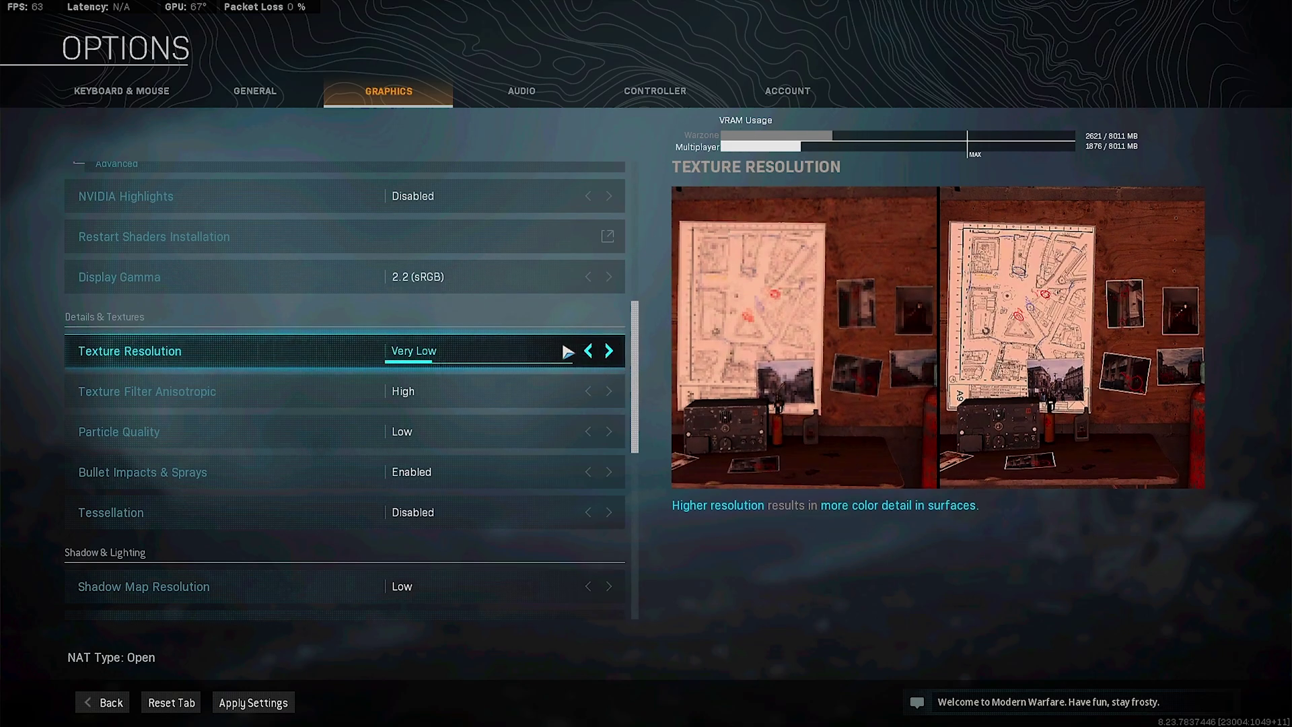
left_click(608, 350)
left_click(609, 351)
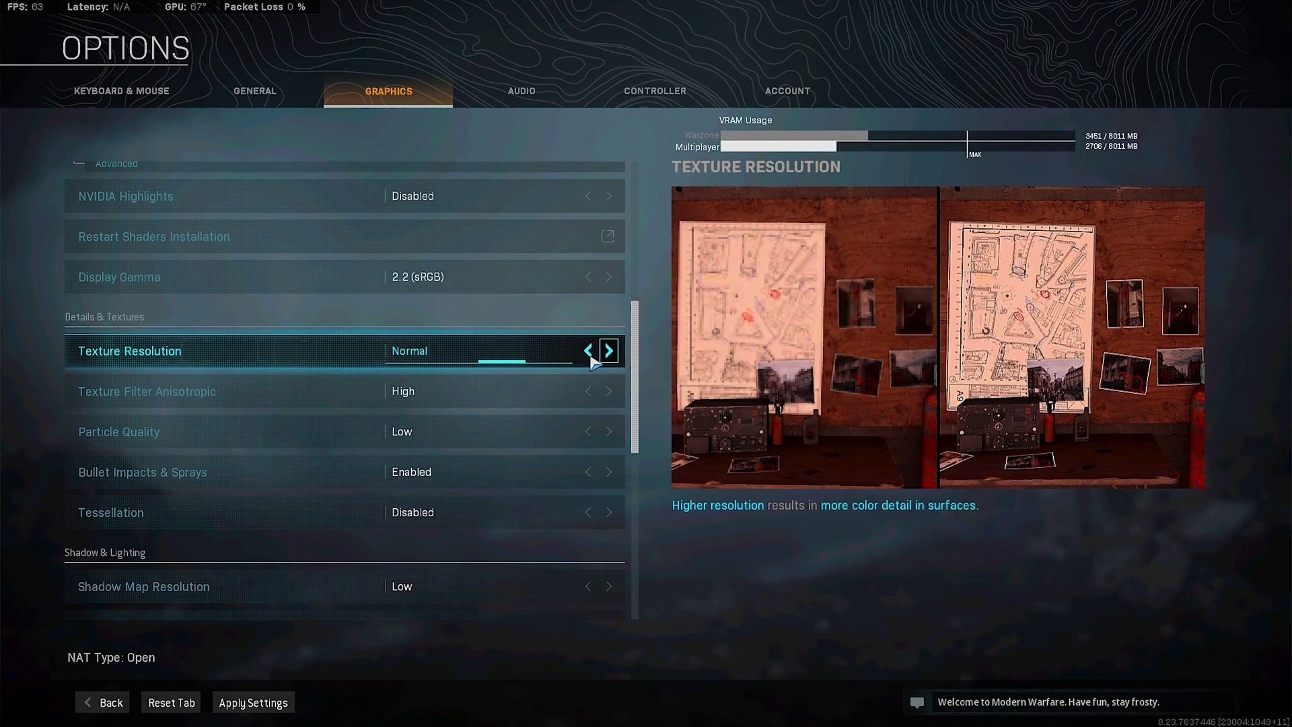
left_click(609, 350)
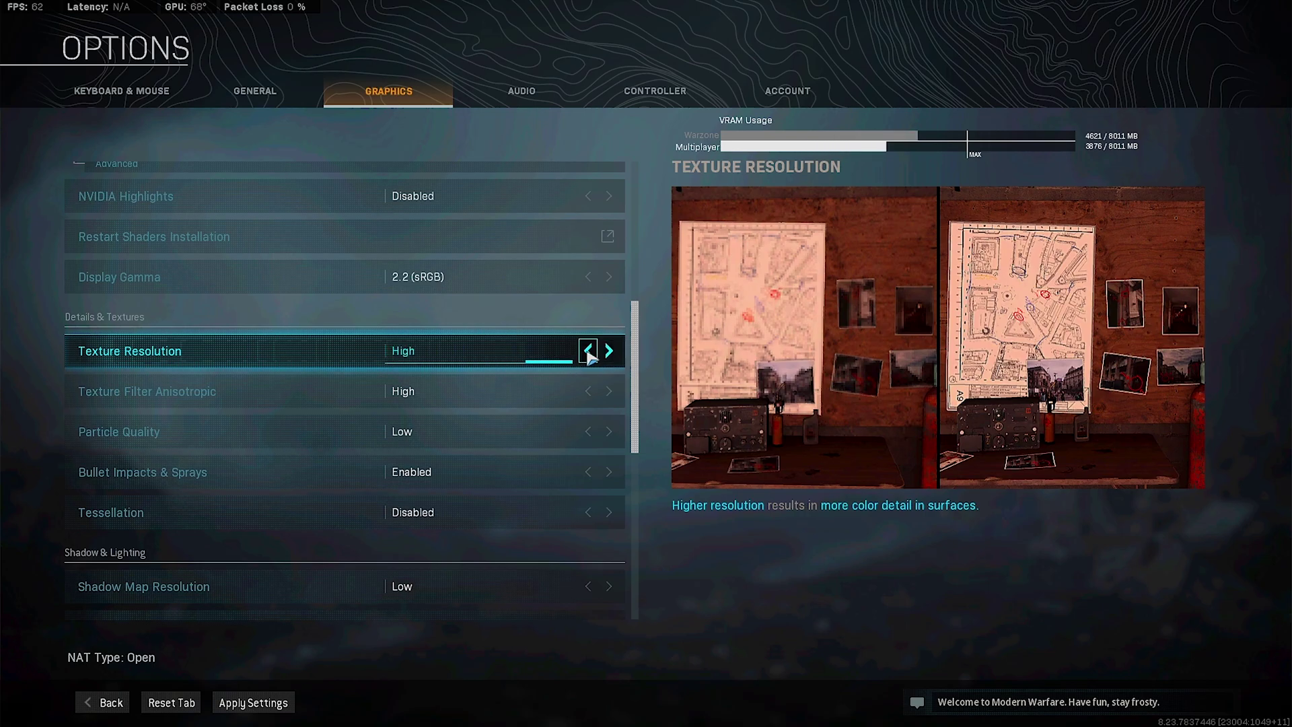
left_click(589, 353)
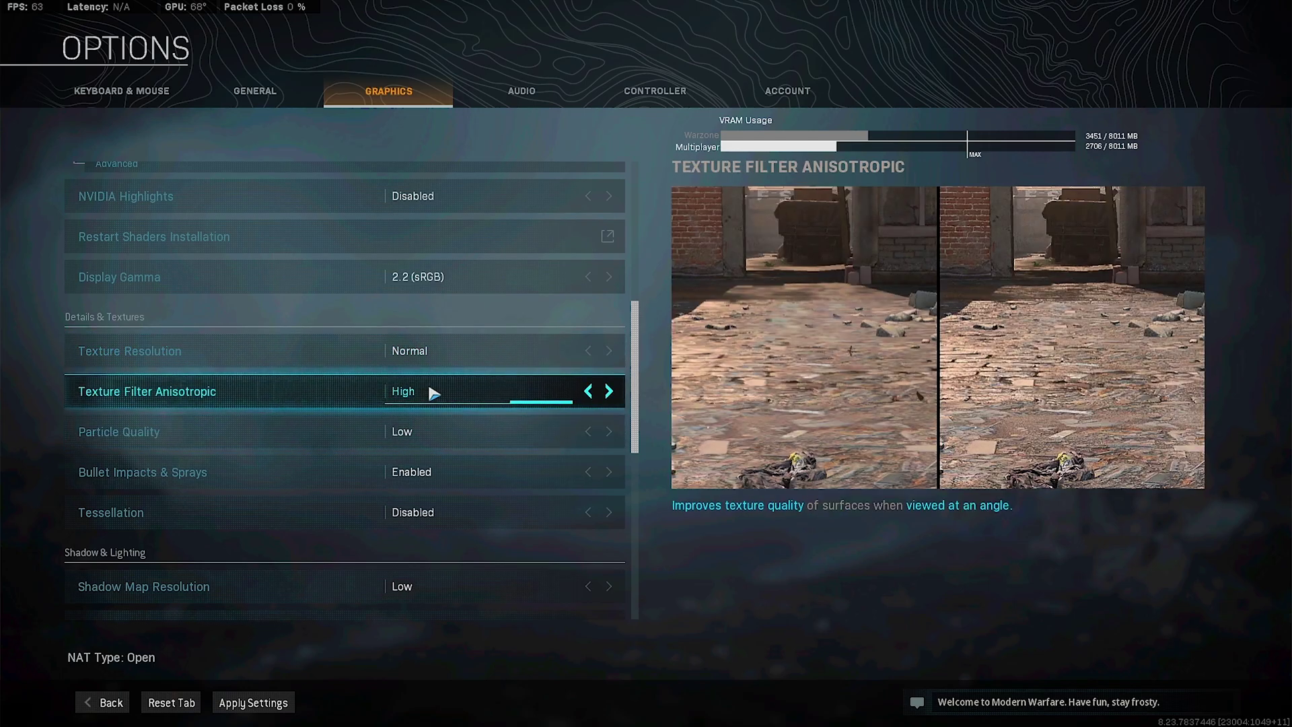
left_click(589, 391)
left_click(589, 390)
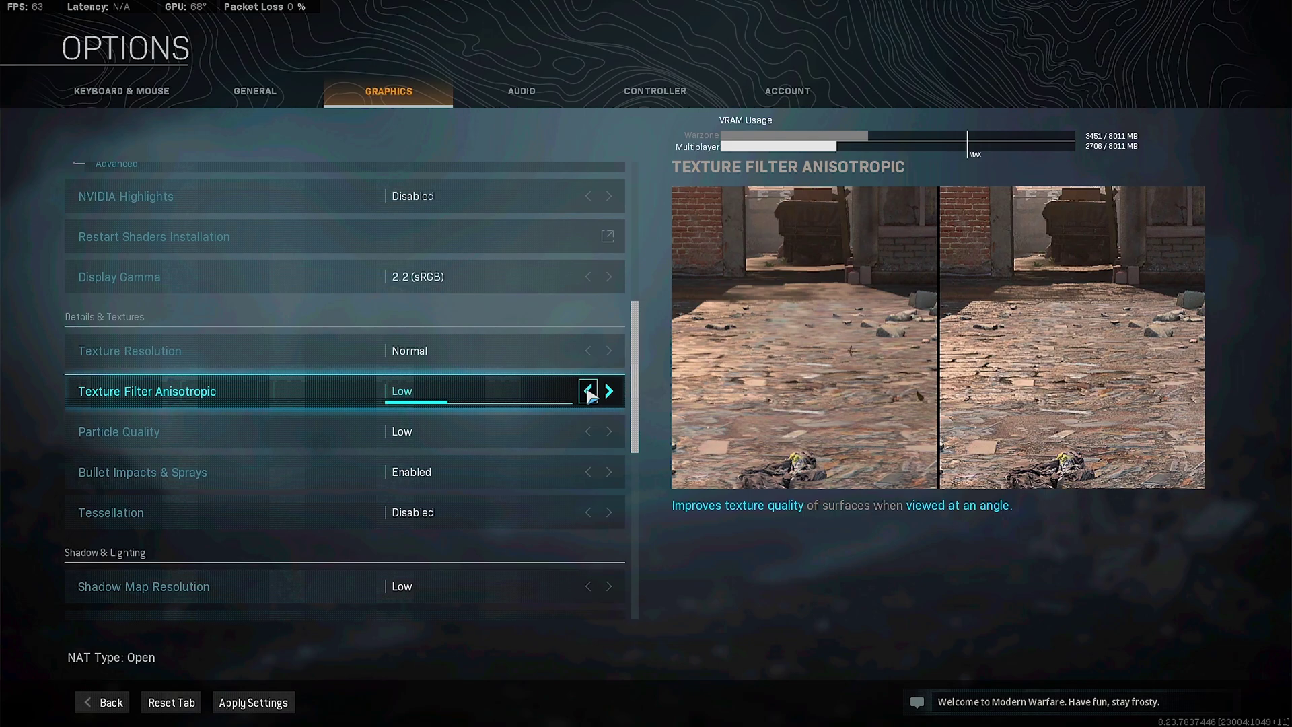
left_click(588, 391)
scroll(279, 424, "down", 3)
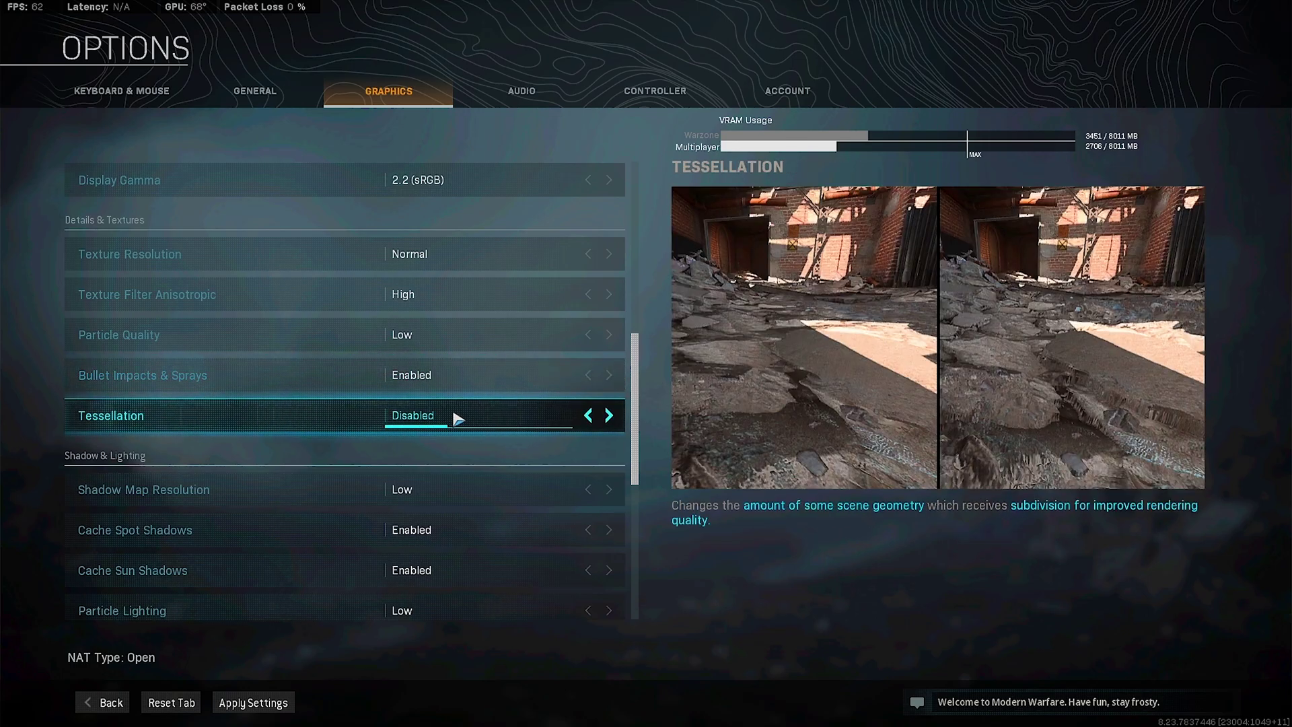
scroll(440, 431, "down", 4)
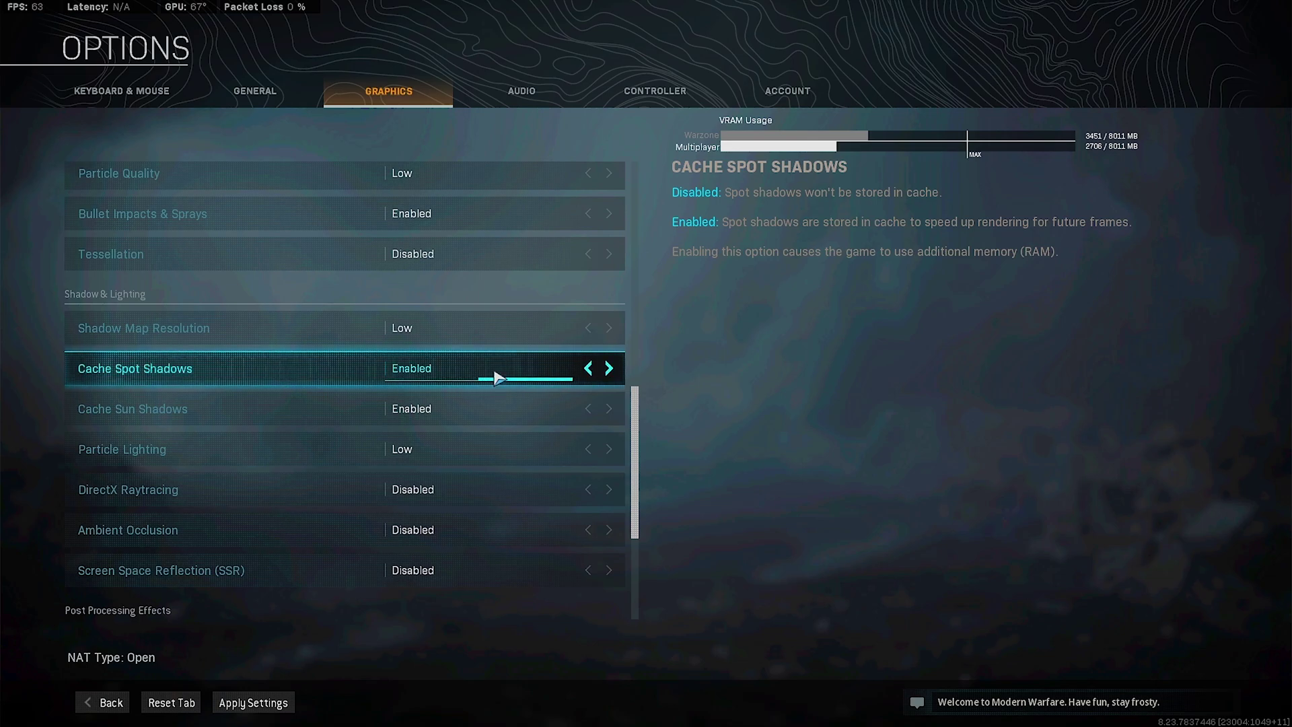
scroll(434, 397, "down", 2)
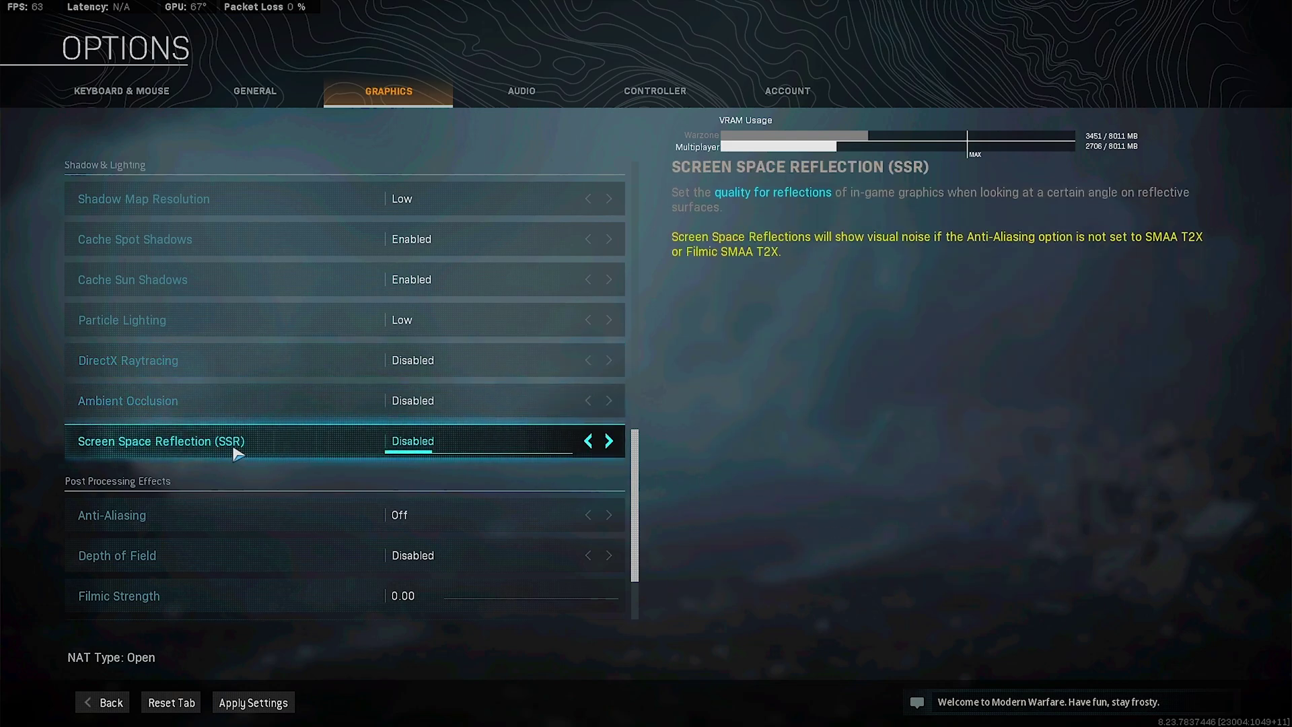
scroll(350, 444, "down", 3)
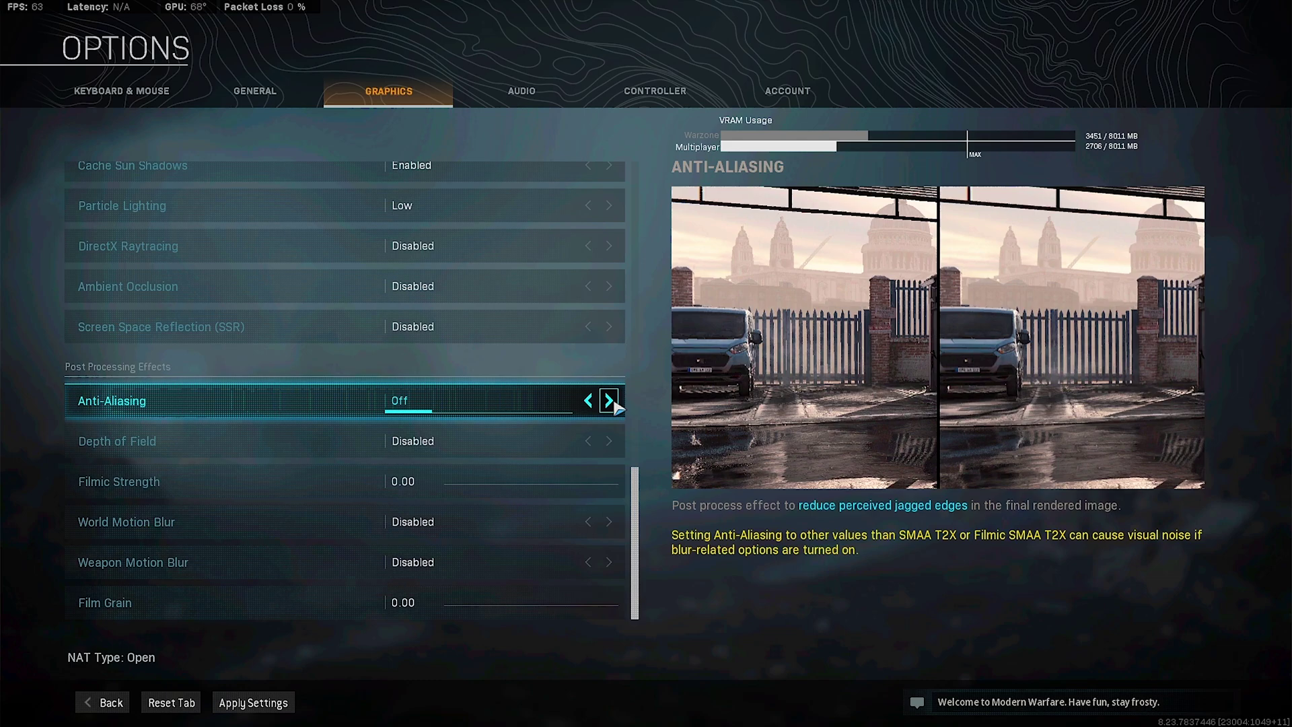
left_click(612, 401)
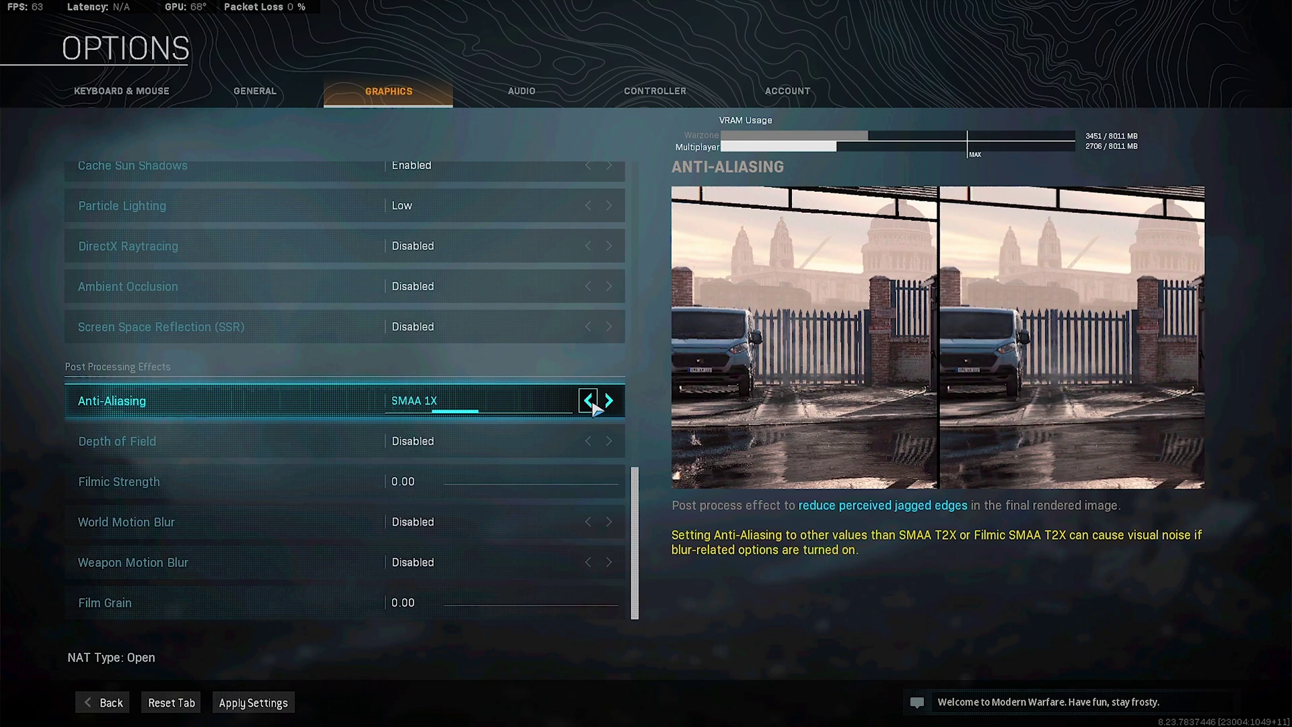
left_click(608, 401)
left_click(609, 401)
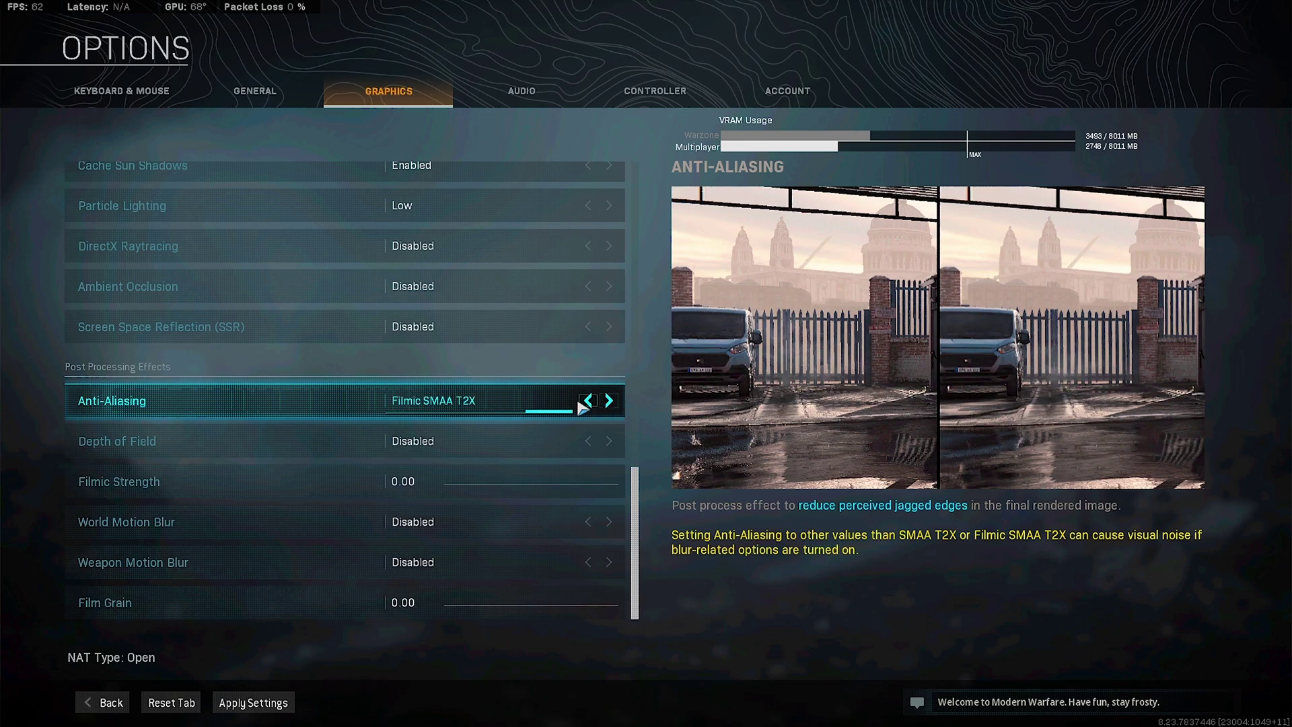
left_click(588, 401)
left_click(588, 401)
left_click(588, 401)
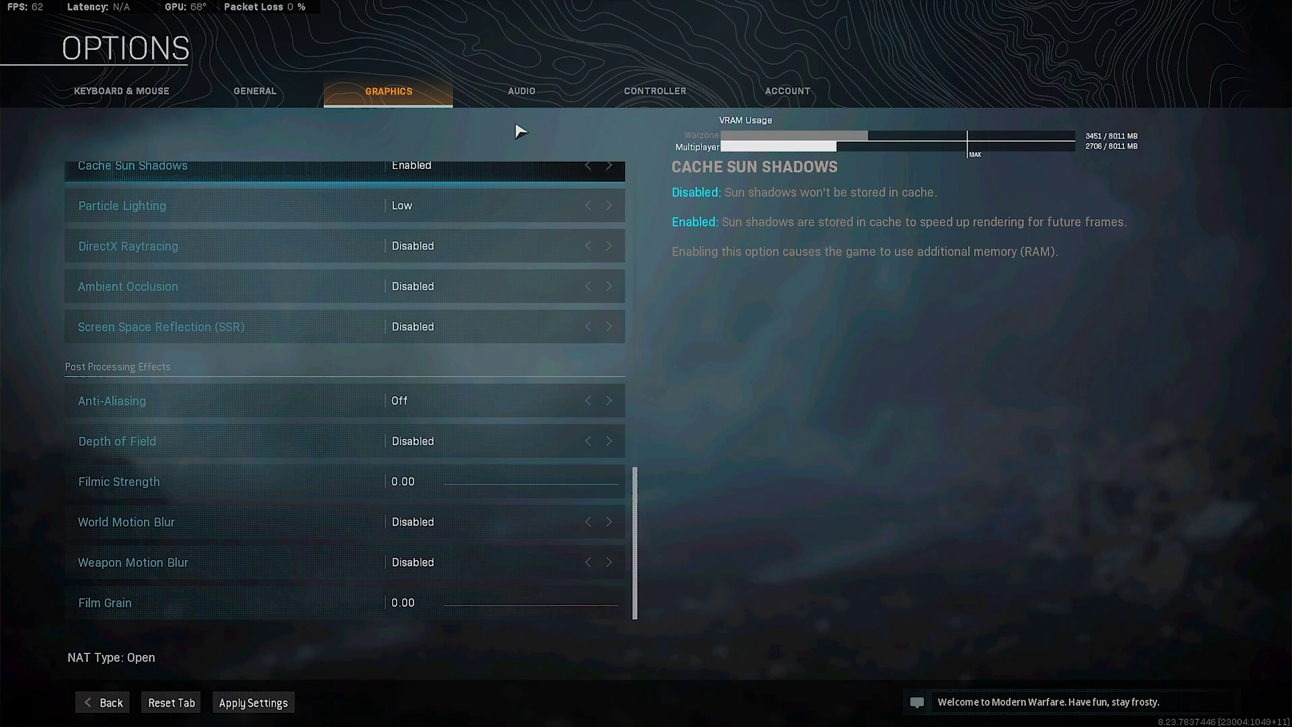
Step: Switch to the Audio settings page, then back out of Options to the lobby's Play tab
key("e")
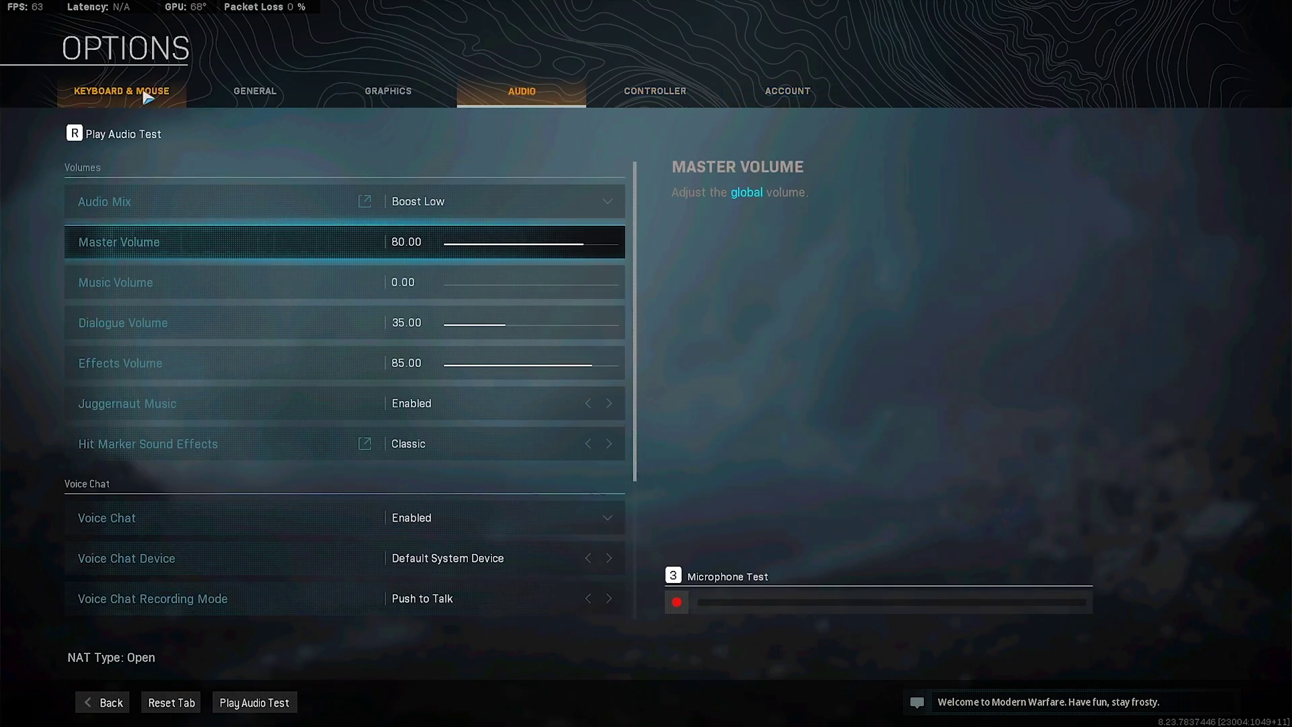
left_click(102, 701)
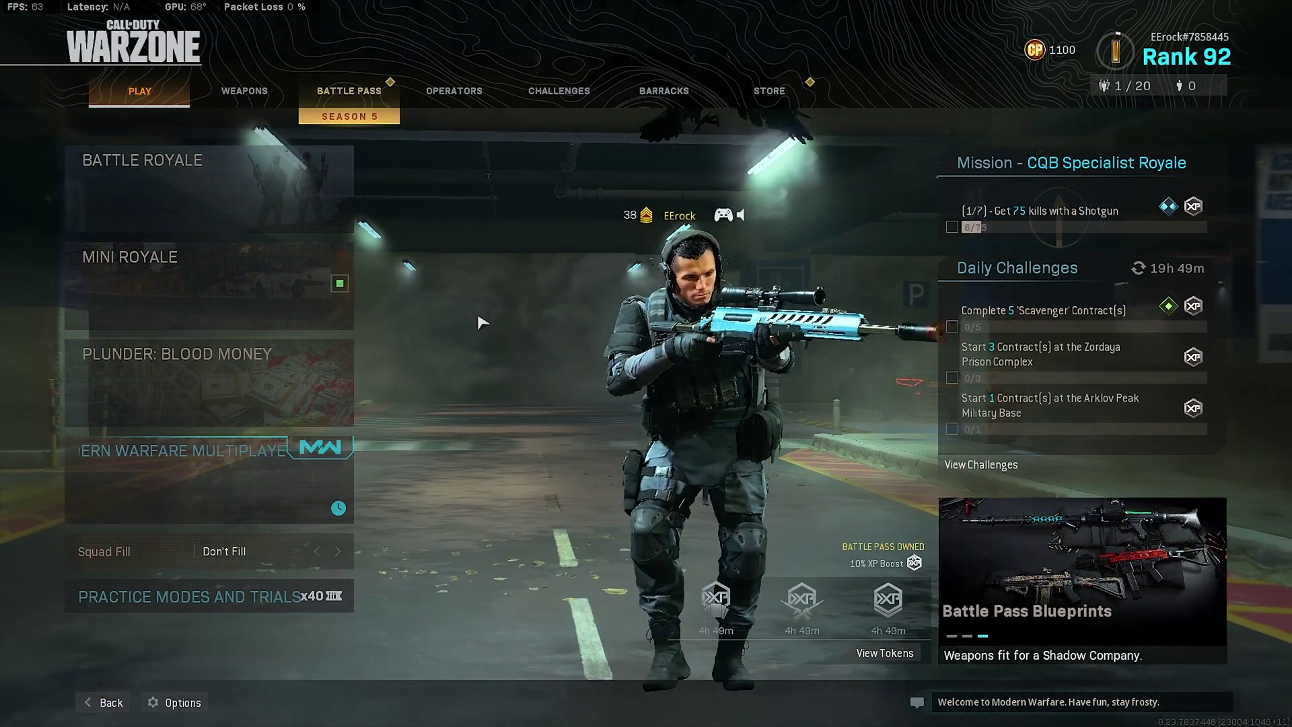